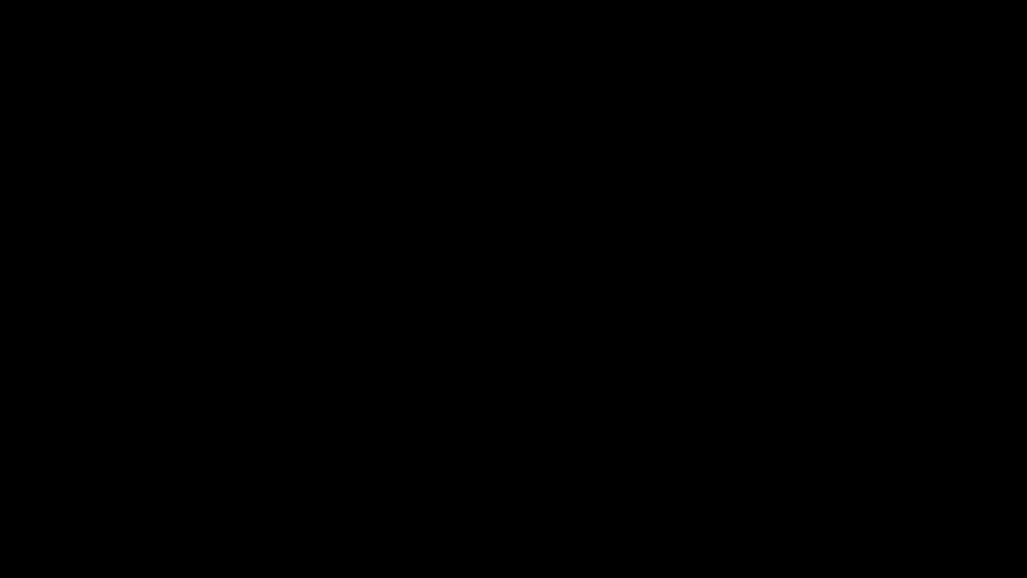
Open Beach+House_001.skp from the Beach+House > skp folder in File Explorer.
click(444, 568)
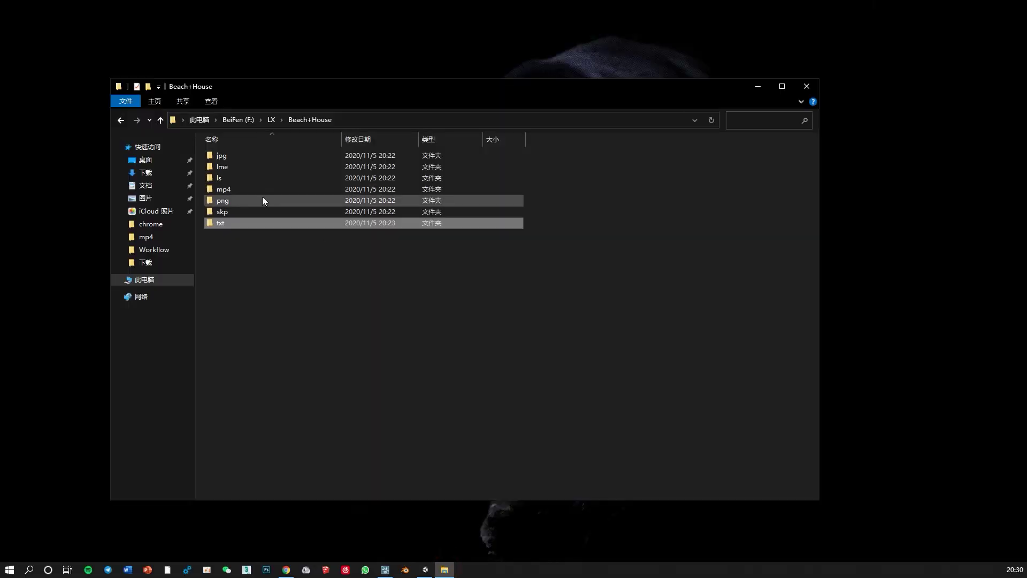
double_click(249, 211)
double_click(242, 158)
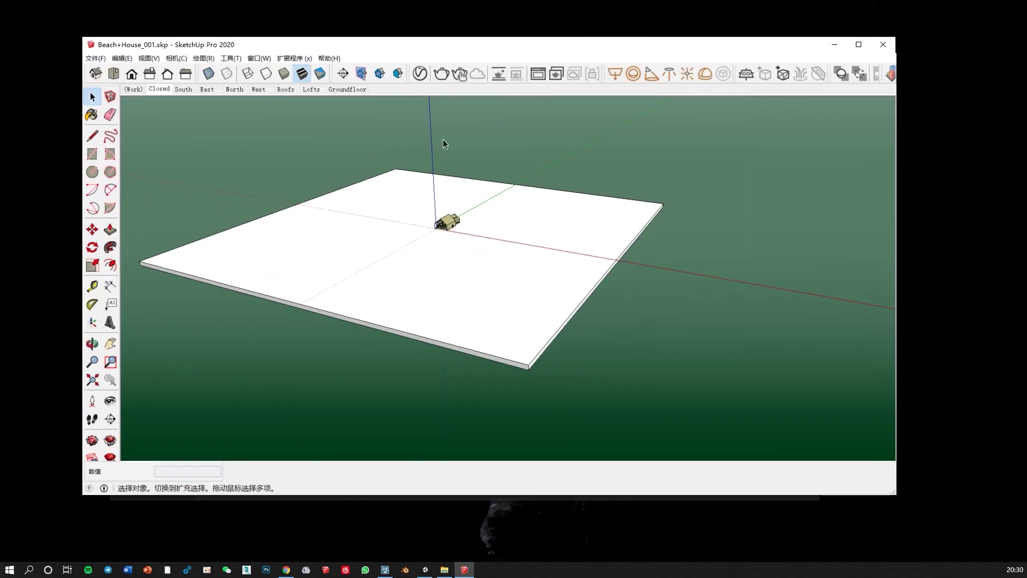
Orbit to the orange sofas and delete the bamboo plant beside the sofa.
scroll(452, 224, up, 5)
scroll(452, 223, up, 3)
scroll(442, 251, up, 3)
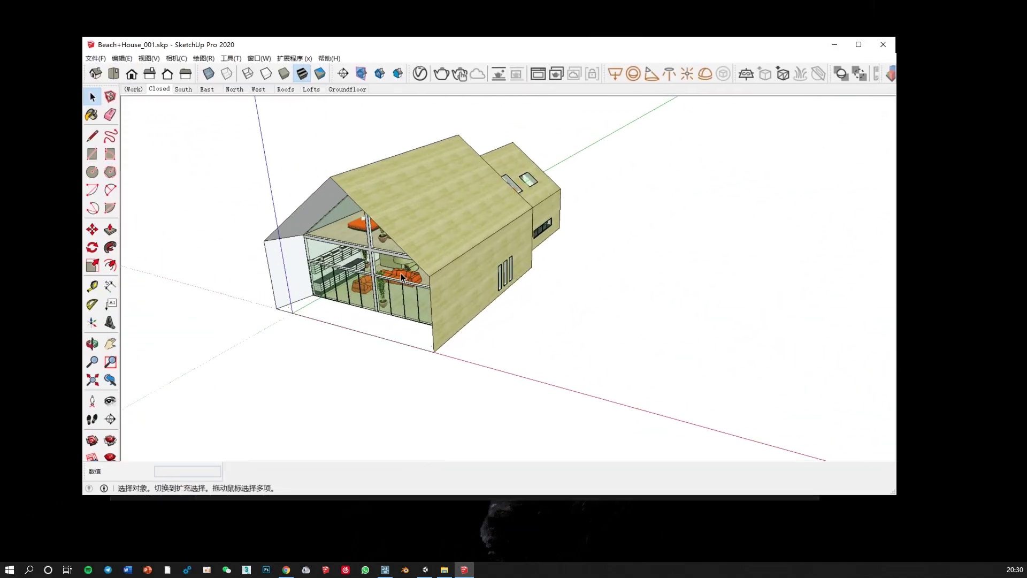
scroll(384, 267, up, 4)
middle_drag(384, 268, 485, 204)
drag(485, 204, 428, 241)
scroll(428, 241, up, 3)
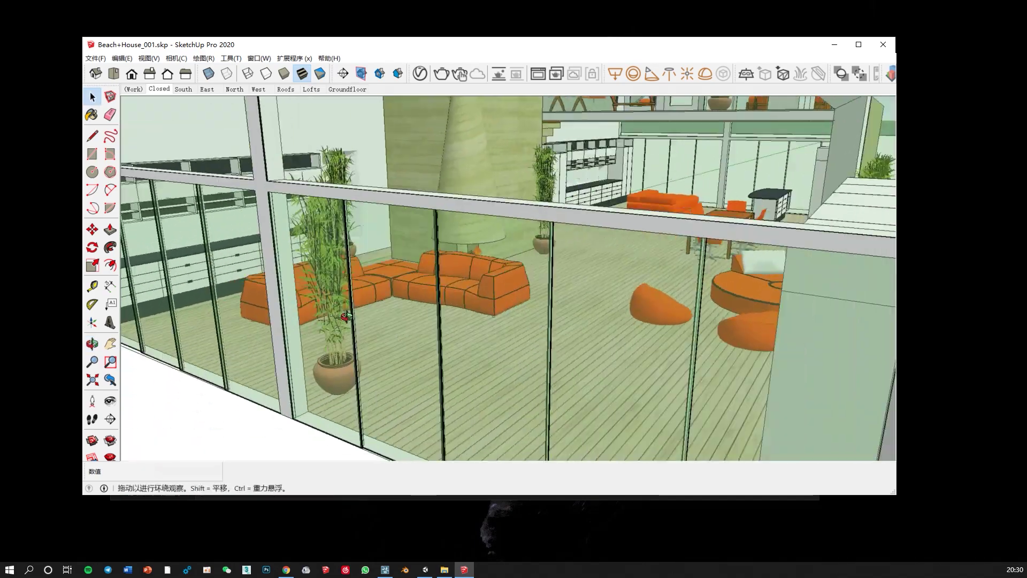
scroll(350, 297, up, 3)
mouse_move(350, 298)
mouse_down()
mouse_move(198, 326)
mouse_move(378, 236)
mouse_up()
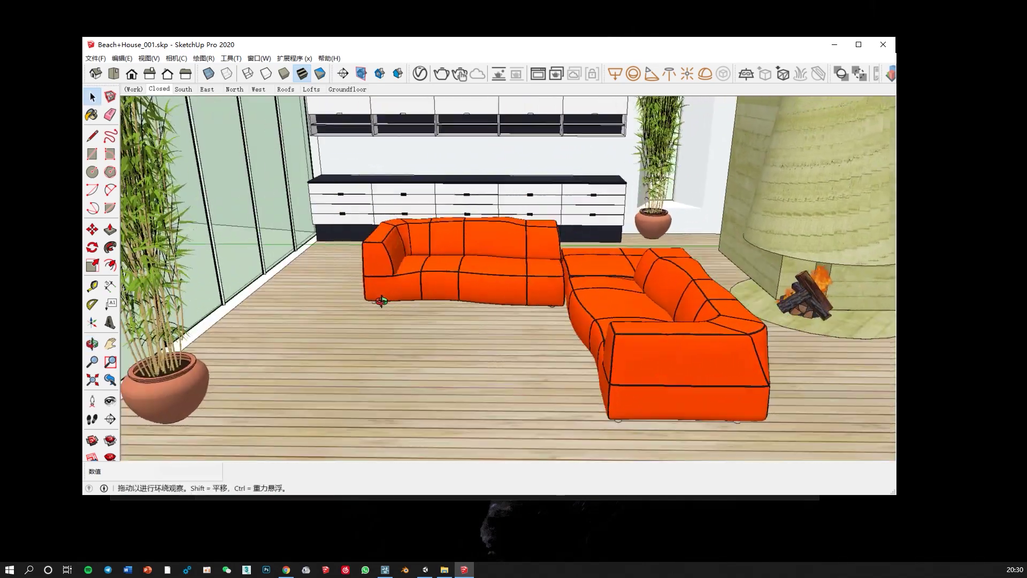
key(space)
scroll(442, 343, up, 2)
click(358, 332)
key(Delete)
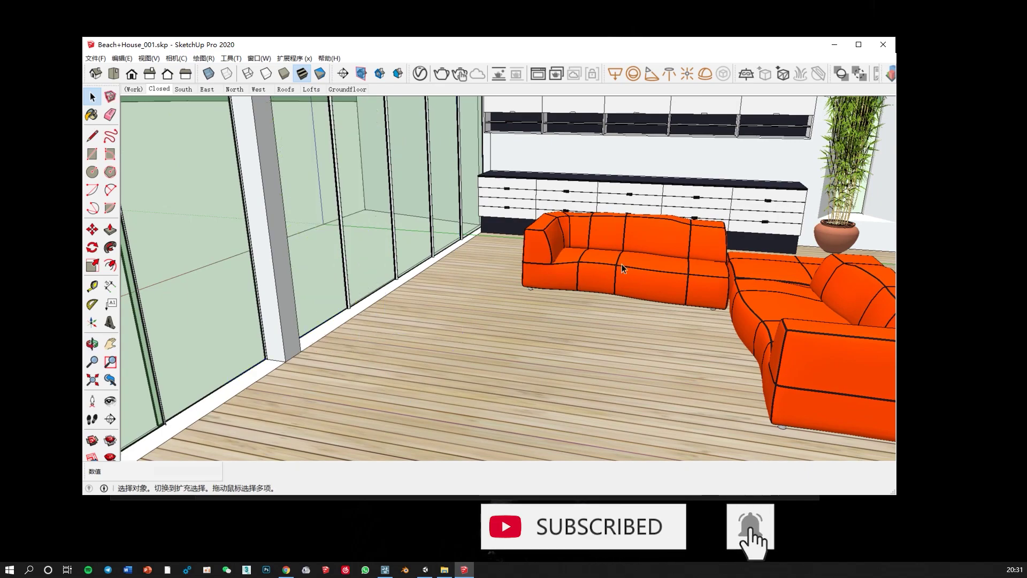
Delete the potted bamboo plant next to the fireplace.
middle_drag(621, 264, 493, 390)
scroll(456, 287, up, 3)
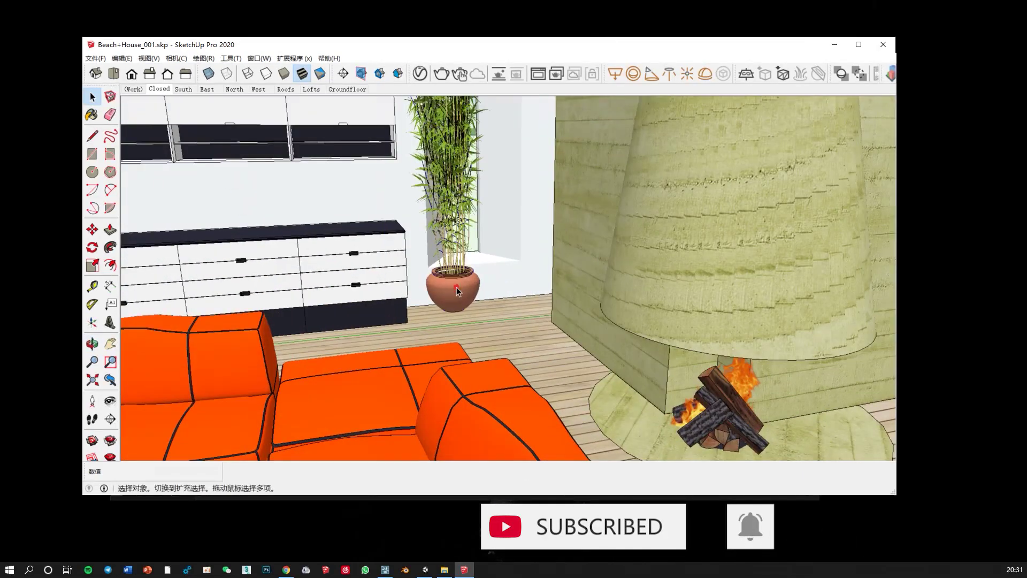
middle_drag(457, 287, 525, 323)
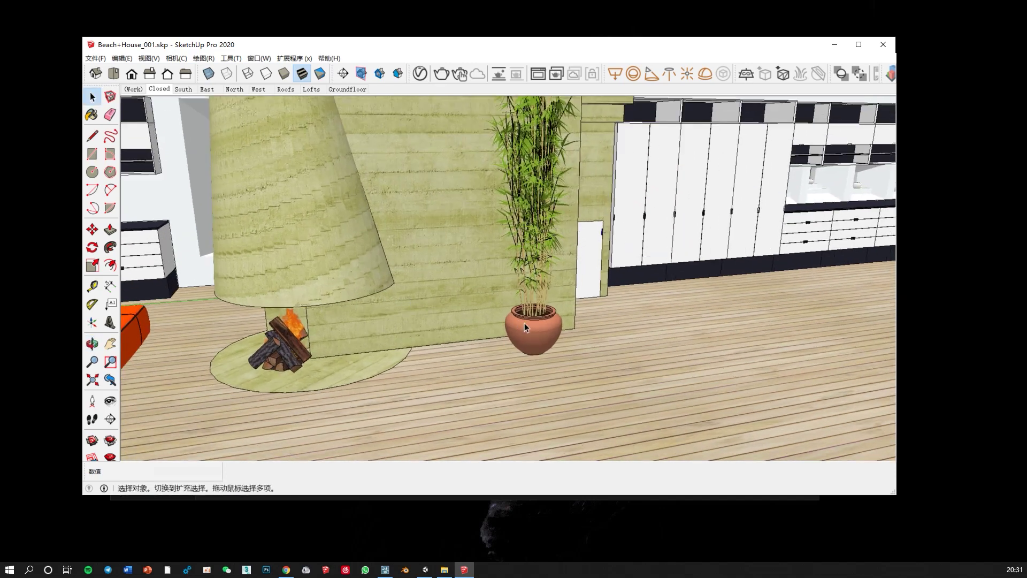
click(525, 323)
key(Delete)
Reveal hidden geometry and tour the living room, dining table and attic.
scroll(314, 341, up, 3)
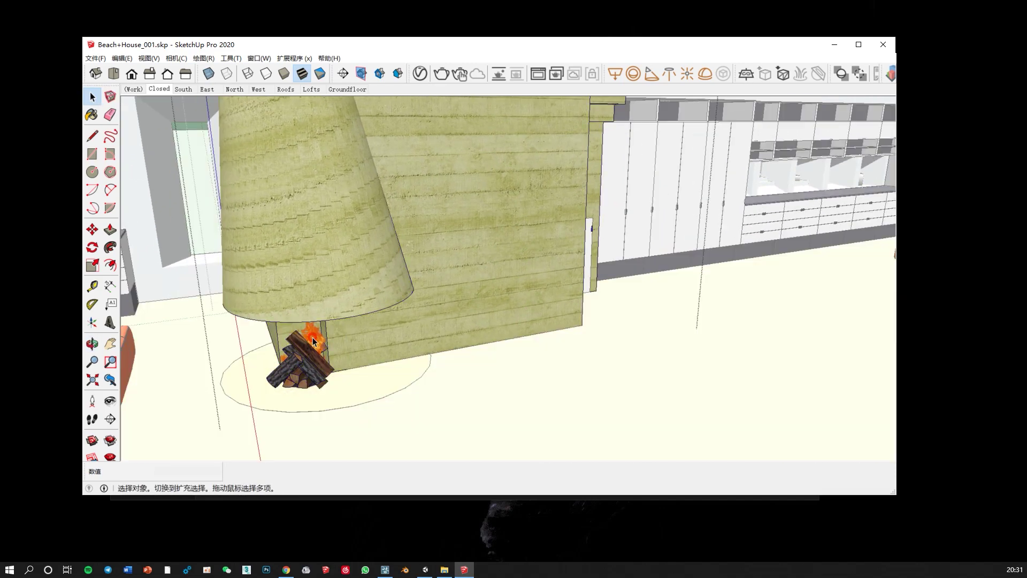
key(h)
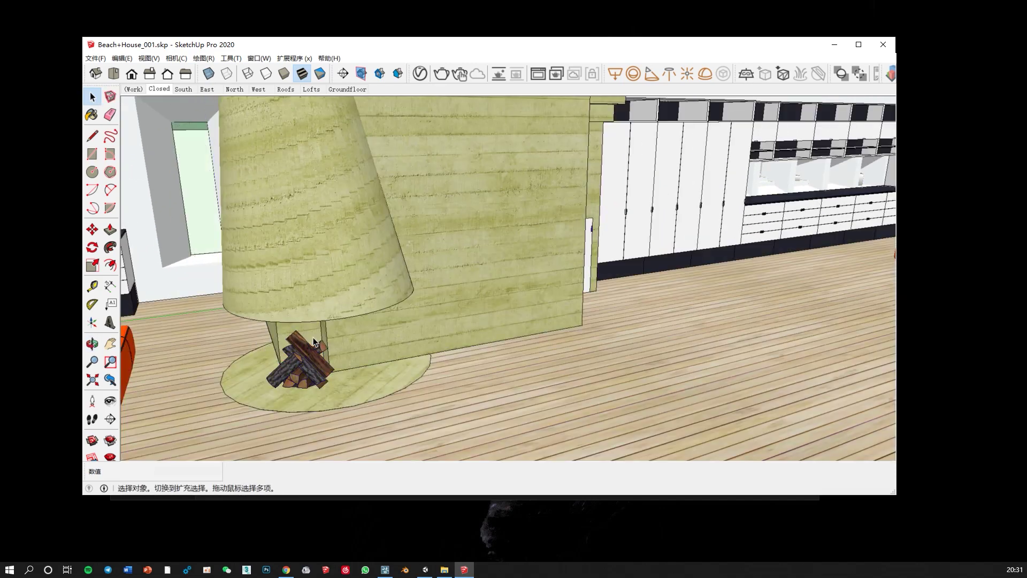
mouse_move(314, 342)
middle_down()
mouse_move(708, 275)
mouse_move(570, 339)
middle_up()
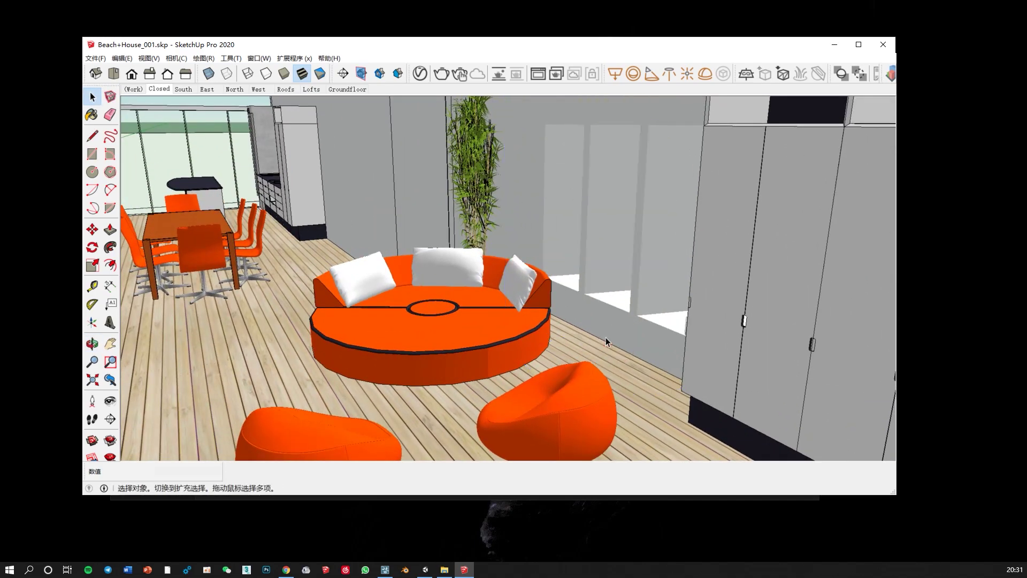
mouse_move(439, 335)
shift+middle_down()
mouse_move(503, 366)
mouse_move(634, 181)
shift+middle_up()
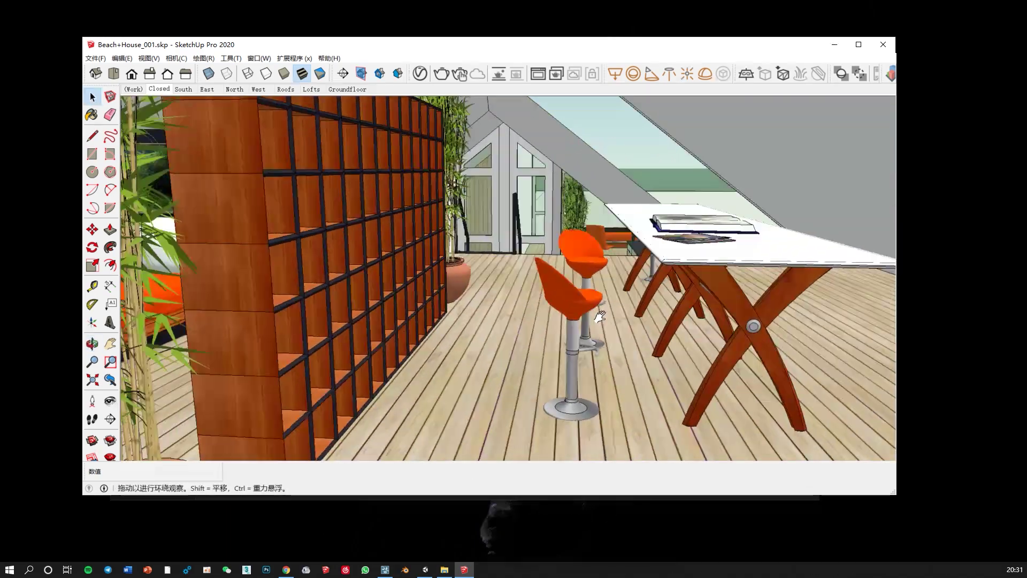
mouse_move(633, 180)
shift+middle_down()
mouse_move(216, 366)
mouse_move(463, 212)
shift+middle_up()
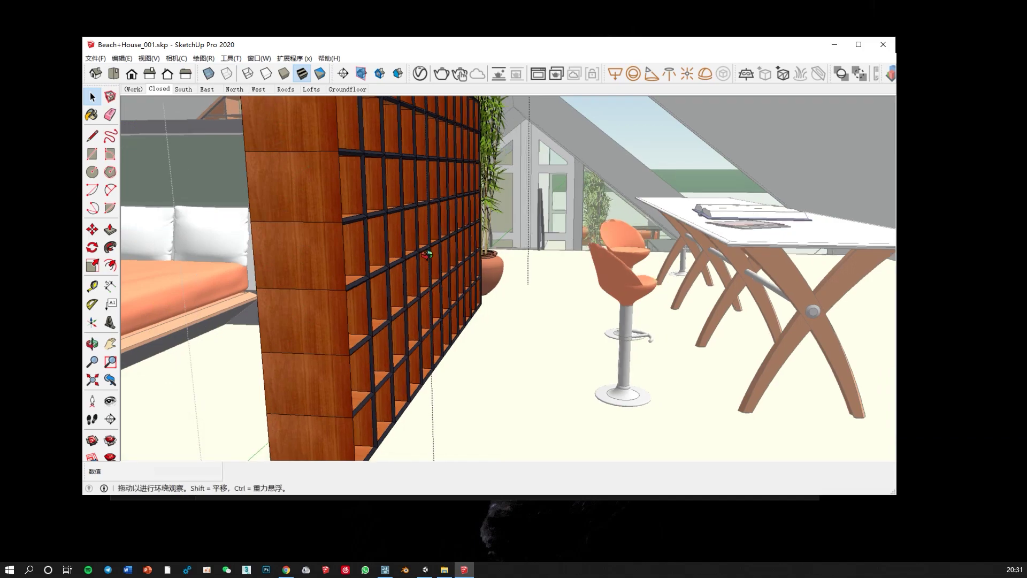
middle_drag(480, 260, 499, 208)
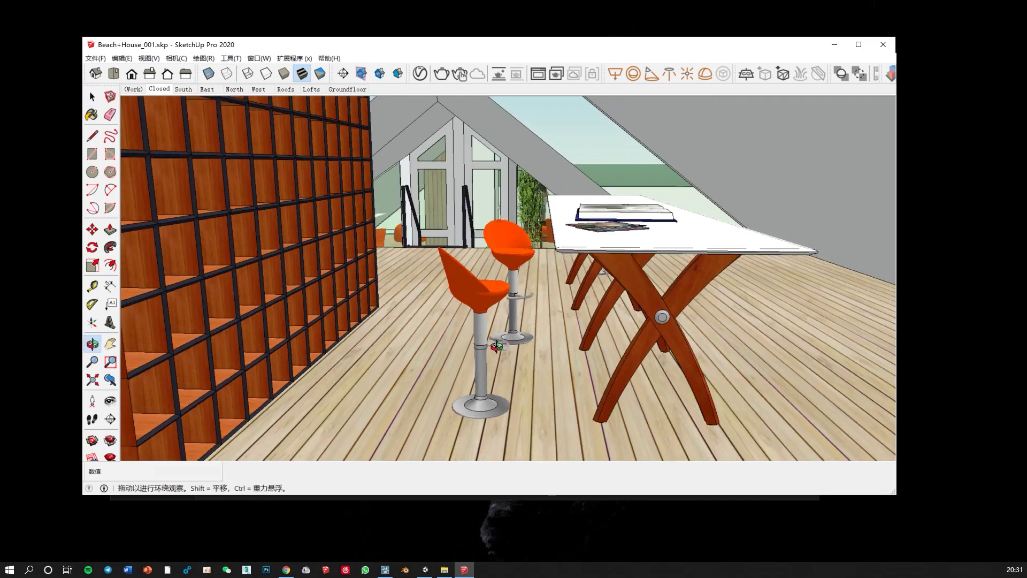
scroll(498, 207, up, 3)
scroll(499, 208, up, 4)
scroll(356, 321, down, 5)
scroll(355, 305, up, 3)
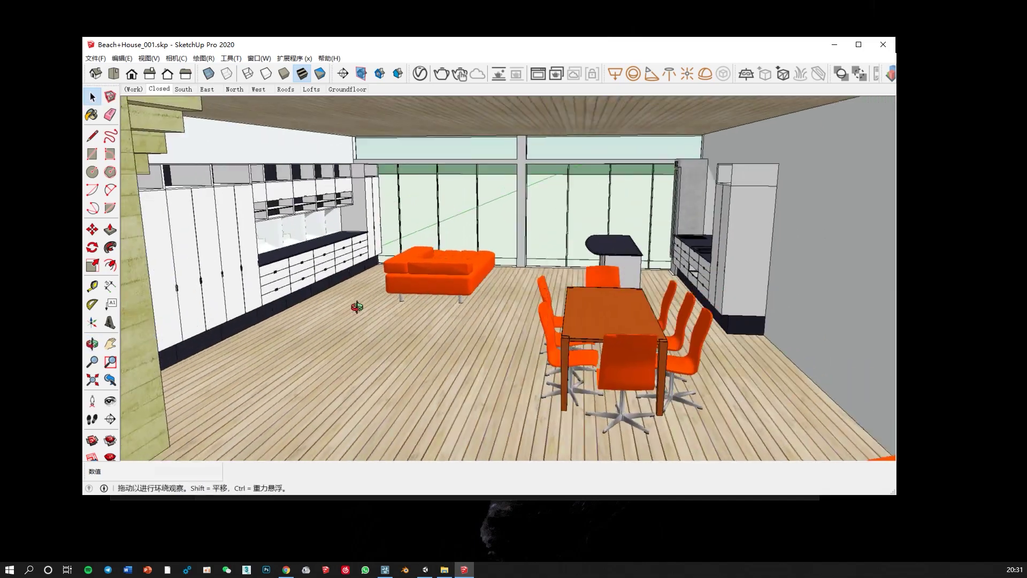
scroll(355, 310, up, 3)
Orbit past the kitchen cabinets and sofa toward the bedroom door.
middle_drag(356, 312, 208, 332)
scroll(367, 314, up, 5)
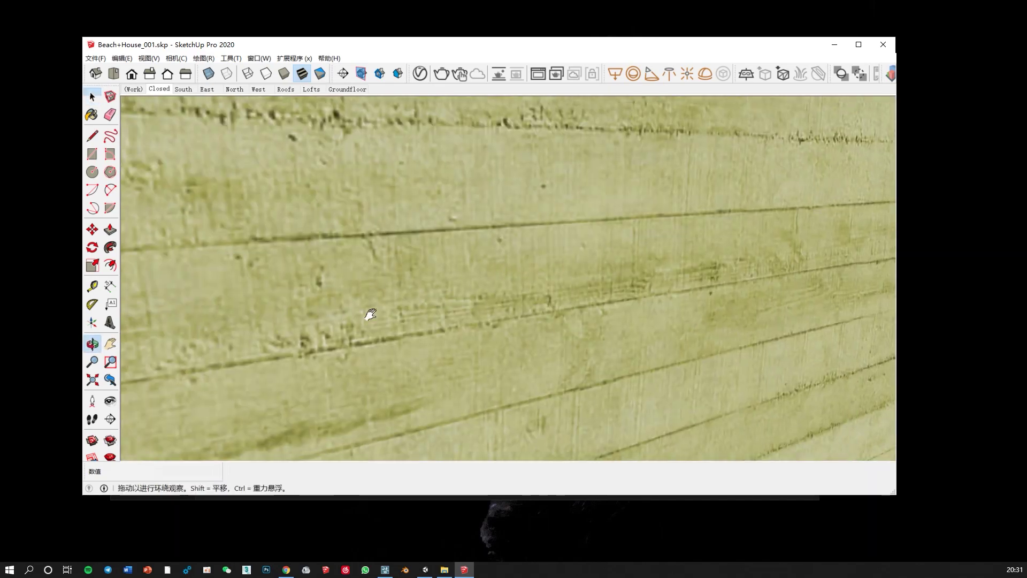
scroll(354, 362, down, 4)
middle_drag(354, 362, 443, 313)
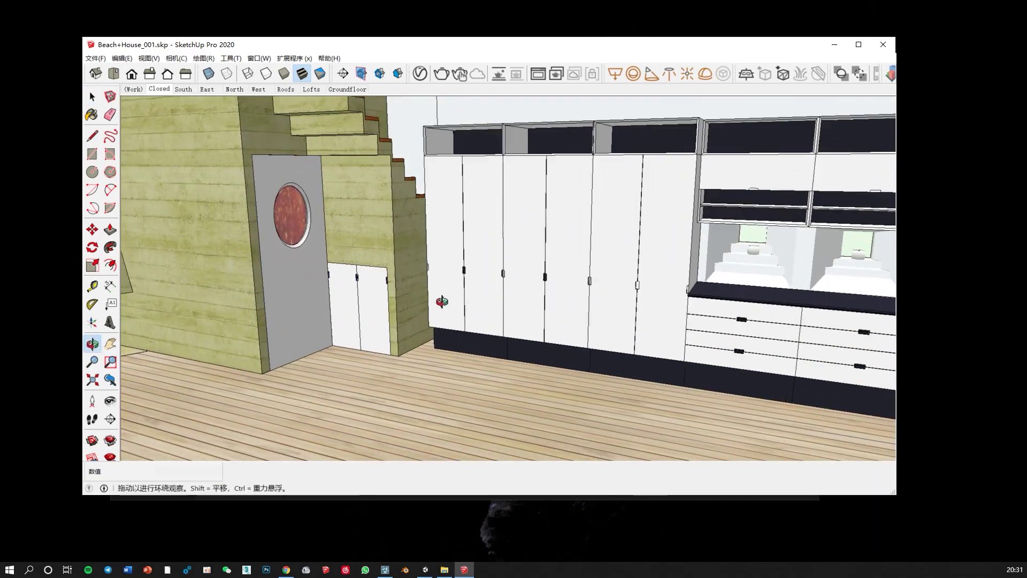
scroll(171, 332, up, 3)
scroll(421, 283, up, 3)
scroll(421, 284, down, 4)
scroll(516, 224, down, 2)
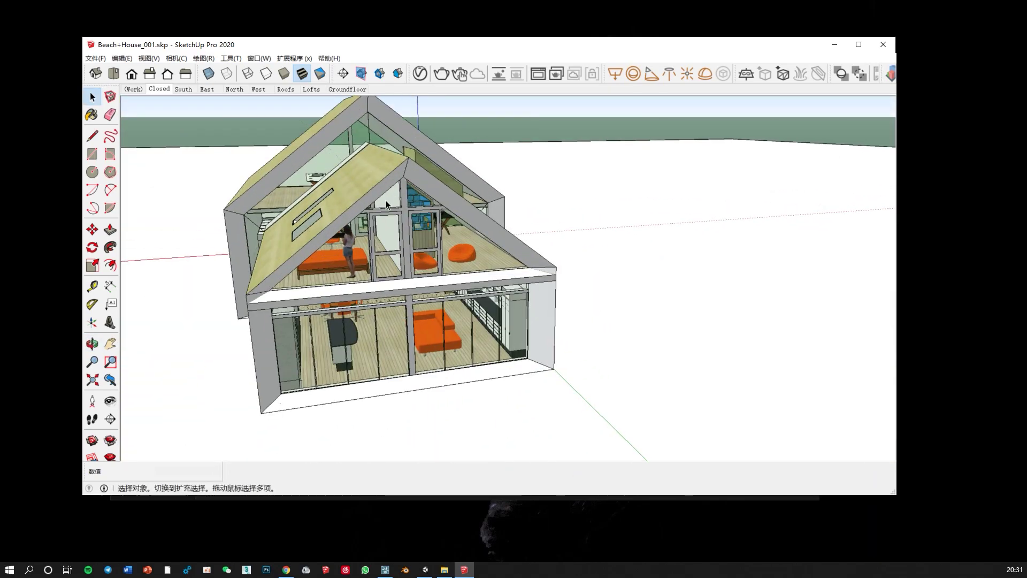
scroll(321, 267, up, 4)
scroll(295, 260, up, 2)
mouse_move(295, 259)
middle_down()
mouse_move(299, 230)
mouse_move(311, 251)
middle_up()
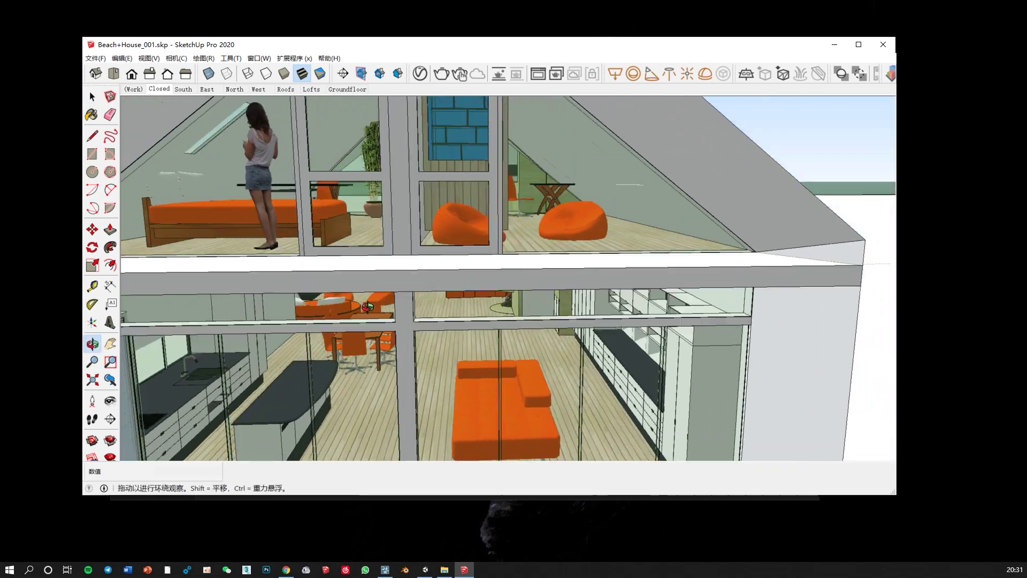
scroll(347, 235, up, 3)
scroll(382, 216, up, 3)
scroll(382, 216, up, 3)
scroll(438, 146, up, 3)
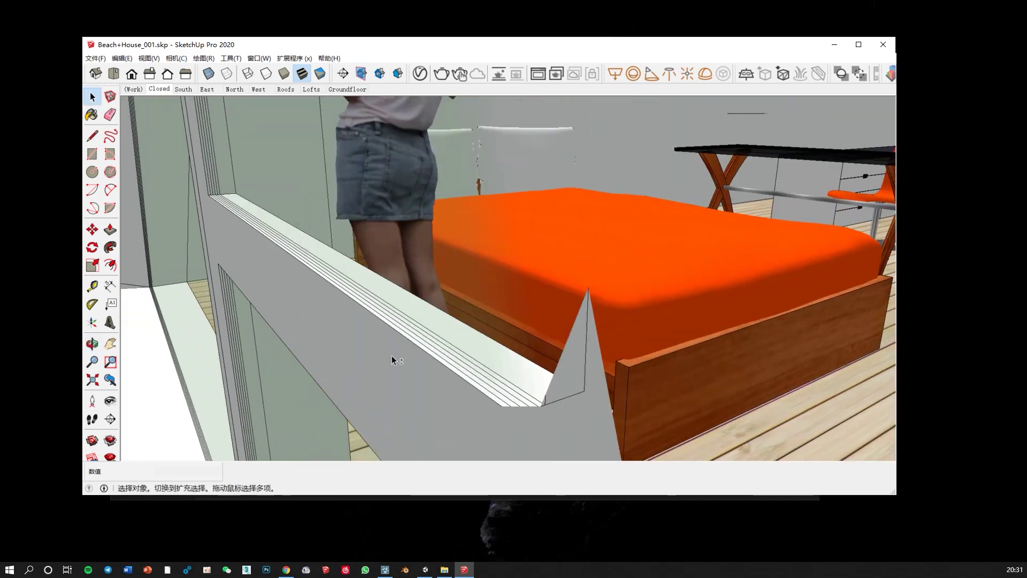
scroll(391, 355, up, 2)
Orbit through the bedroom, then out to view both floors from the house front.
mouse_move(262, 282)
middle_down()
mouse_move(266, 343)
mouse_move(395, 256)
middle_up()
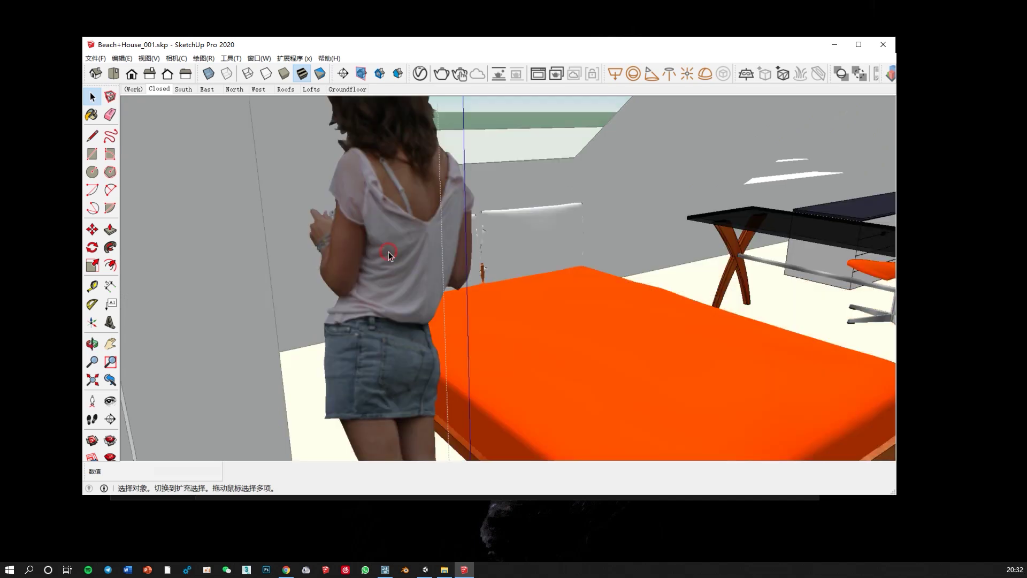
mouse_move(400, 258)
middle_down()
mouse_move(366, 278)
mouse_move(669, 216)
middle_up()
scroll(669, 216, up, 5)
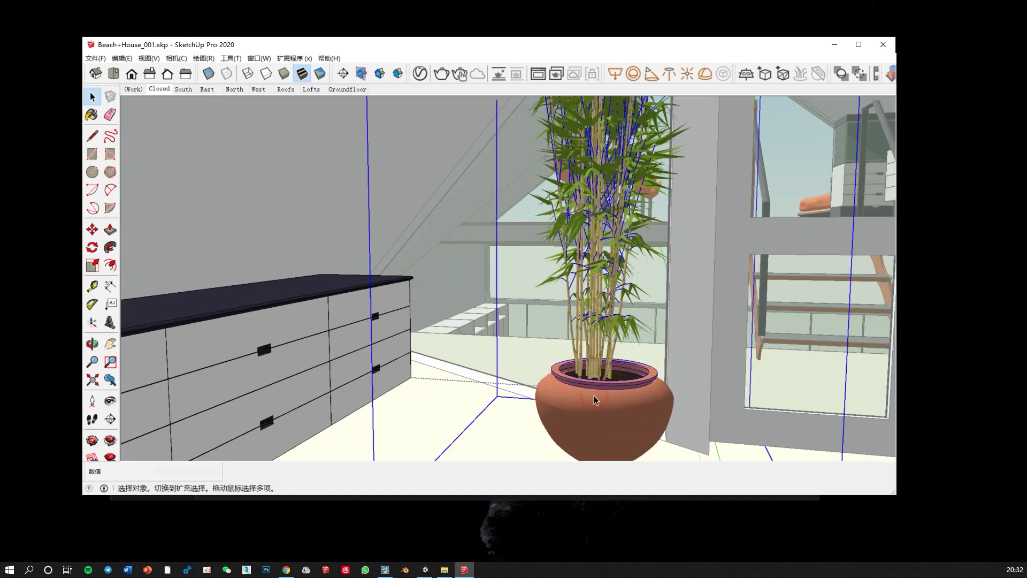
scroll(594, 396, up, 3)
middle_drag(594, 395, 490, 266)
scroll(383, 228, down, 2)
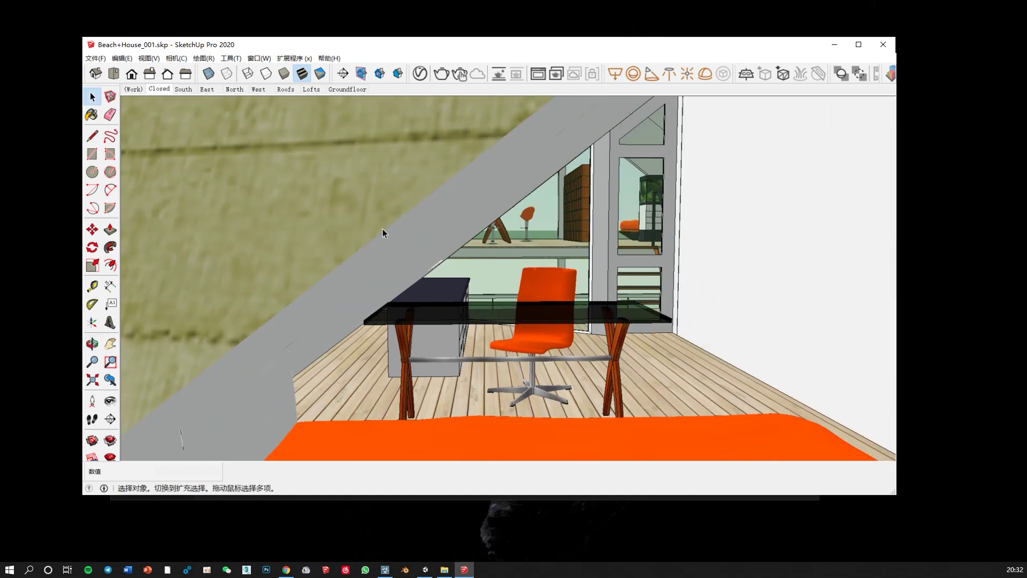
scroll(383, 228, down, 3)
scroll(435, 260, down, 3)
scroll(427, 257, down, 4)
scroll(397, 223, up, 2)
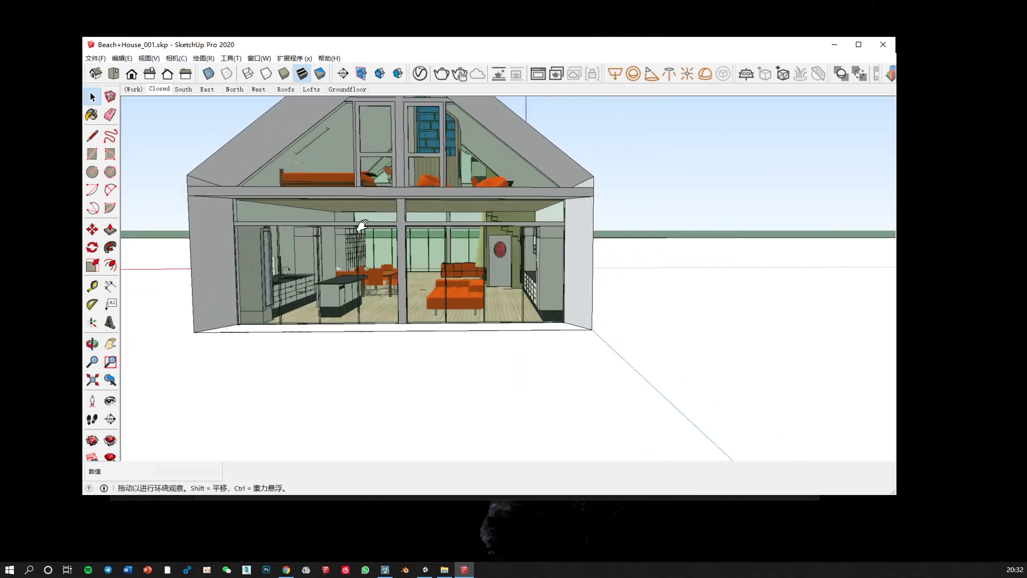
middle_drag(397, 224, 695, 367)
scroll(627, 323, up, 3)
middle_drag(627, 323, 598, 282)
Overwrite Beach+House_001.skp in SketchUp 2016 format and close SketchUp.
click(95, 58)
click(143, 133)
click(424, 386)
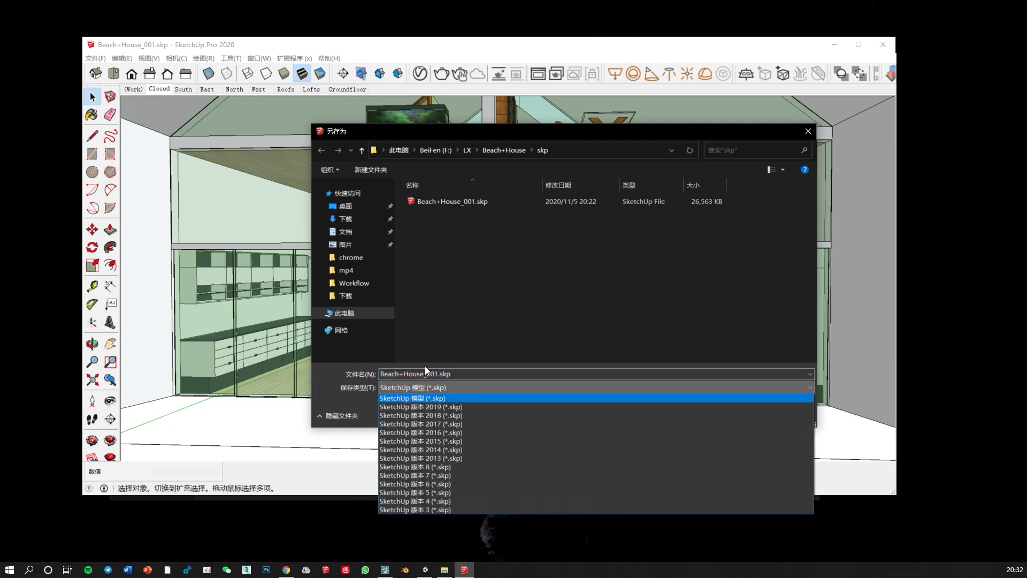
click(428, 431)
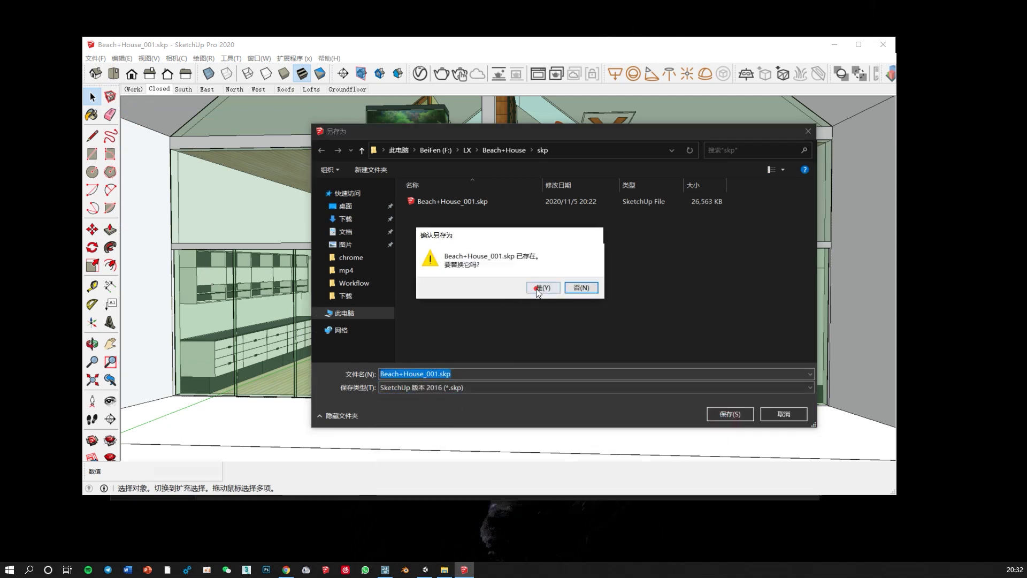
click(534, 289)
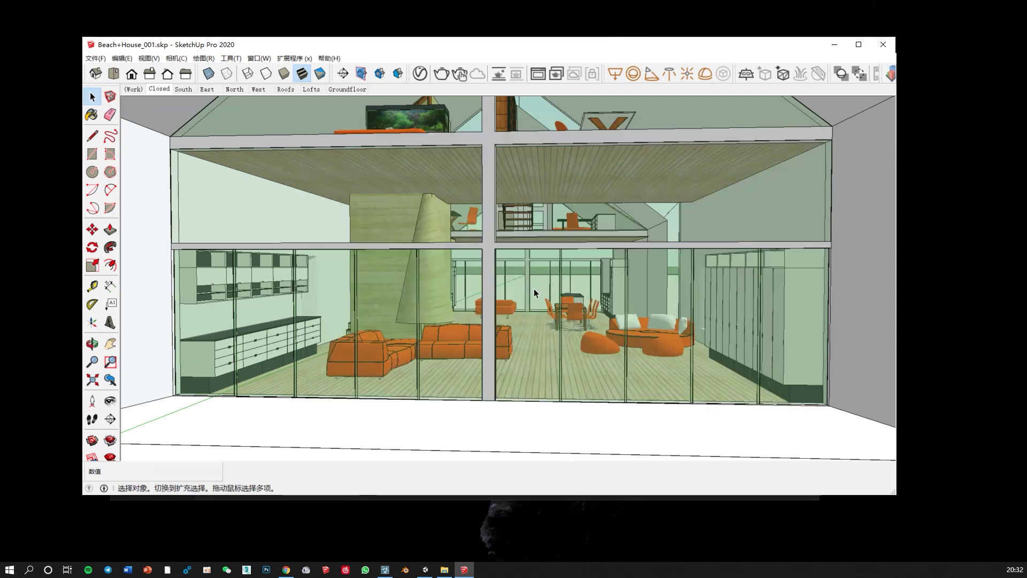
click(882, 45)
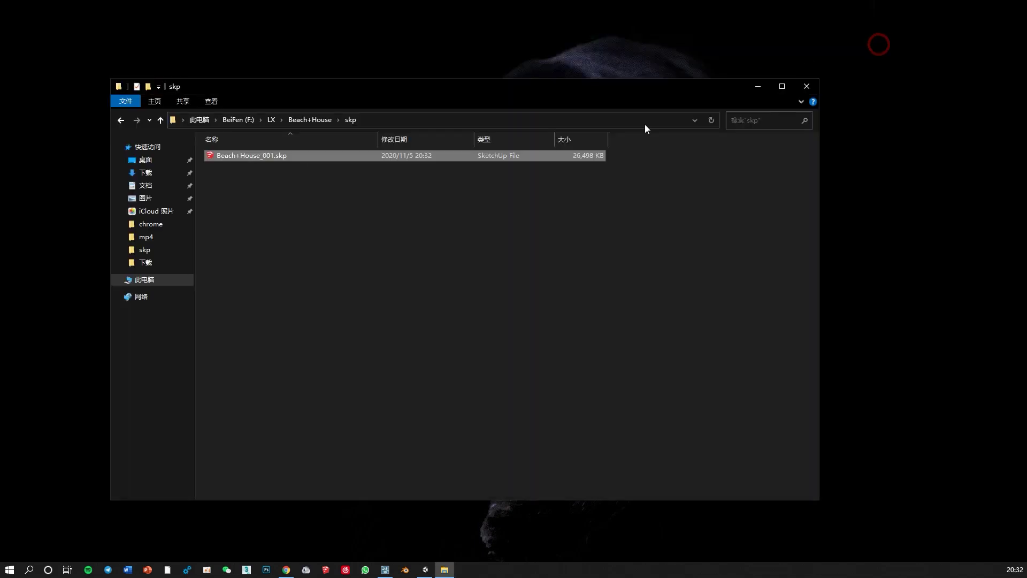
Return to Lumion, create a new project on the White environment and place the beach house.
click(754, 88)
click(395, 570)
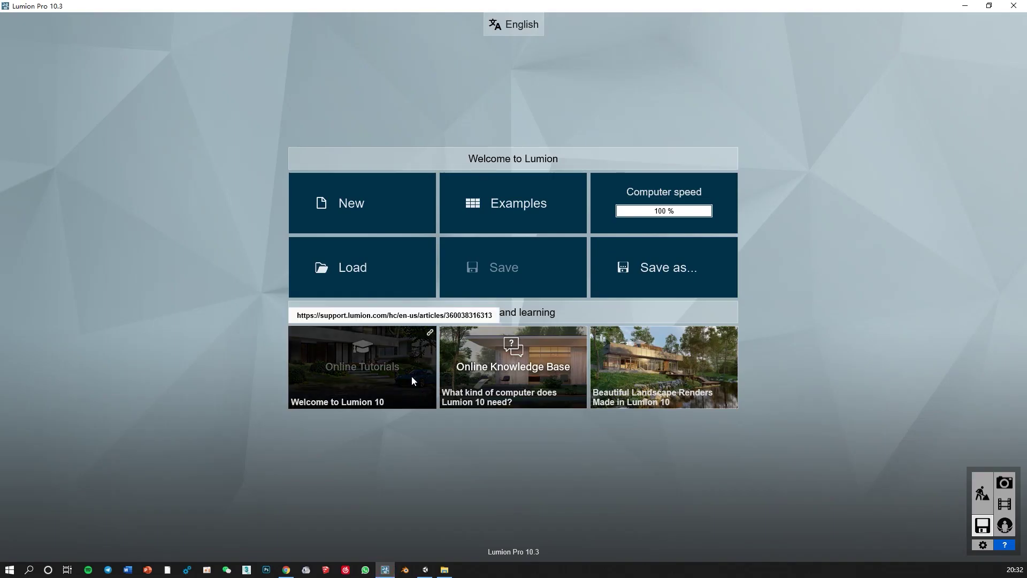
click(378, 196)
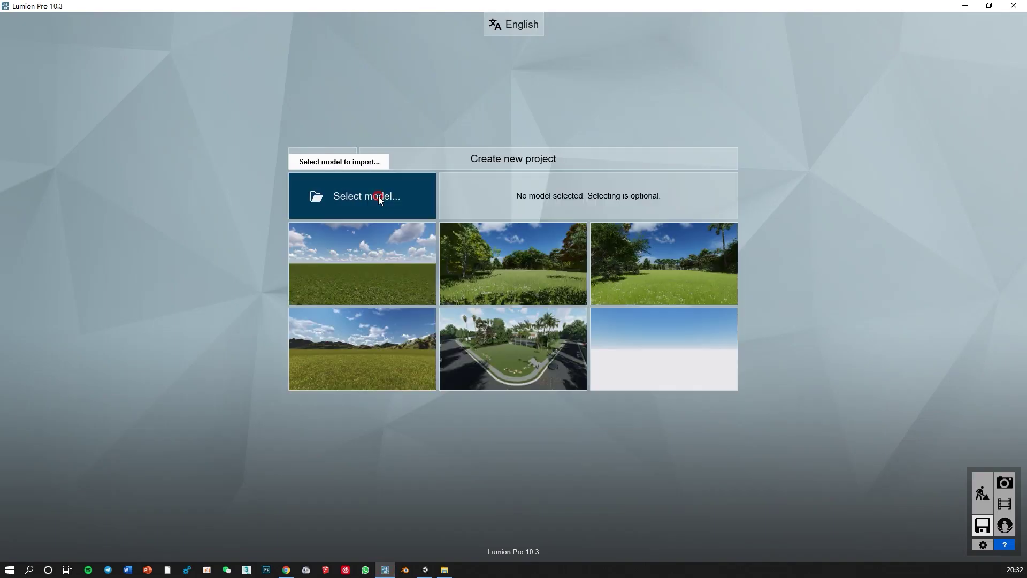
click(663, 345)
click(513, 443)
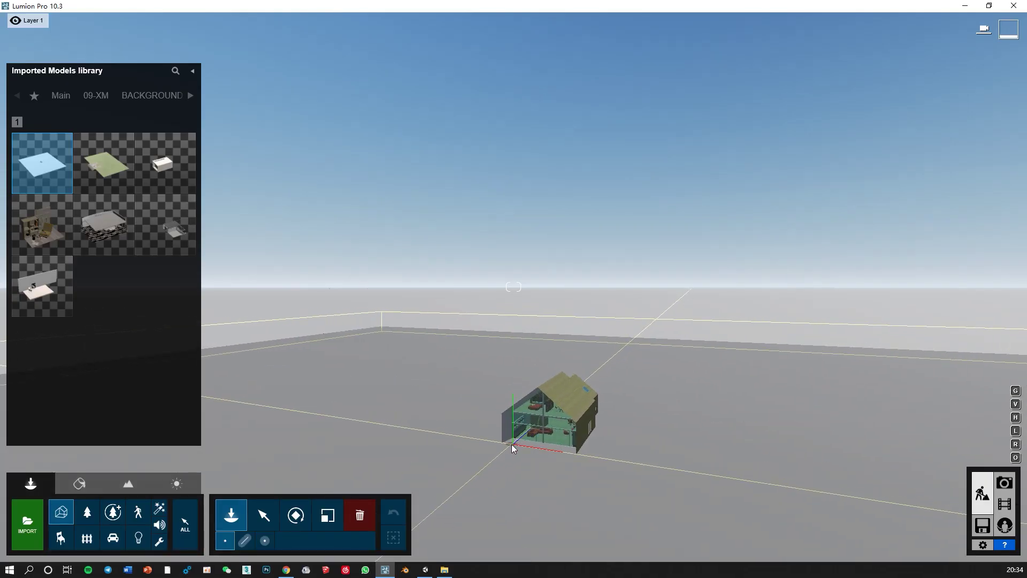
Place the house at the origin, fly to its glass front, and start a new movie clip.
click(272, 516)
right_drag(272, 516, 324, 464)
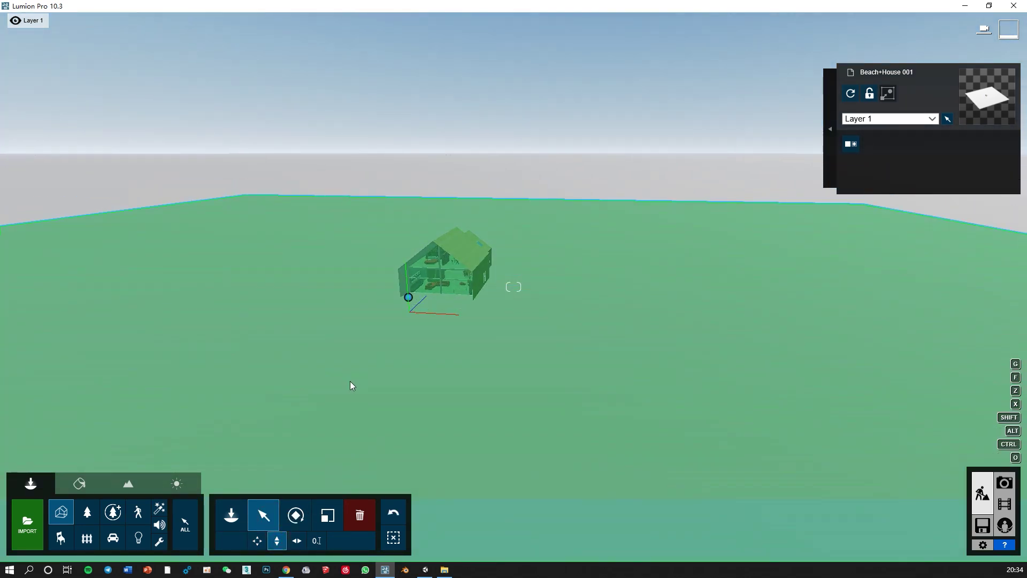
right_drag(350, 378, 407, 369)
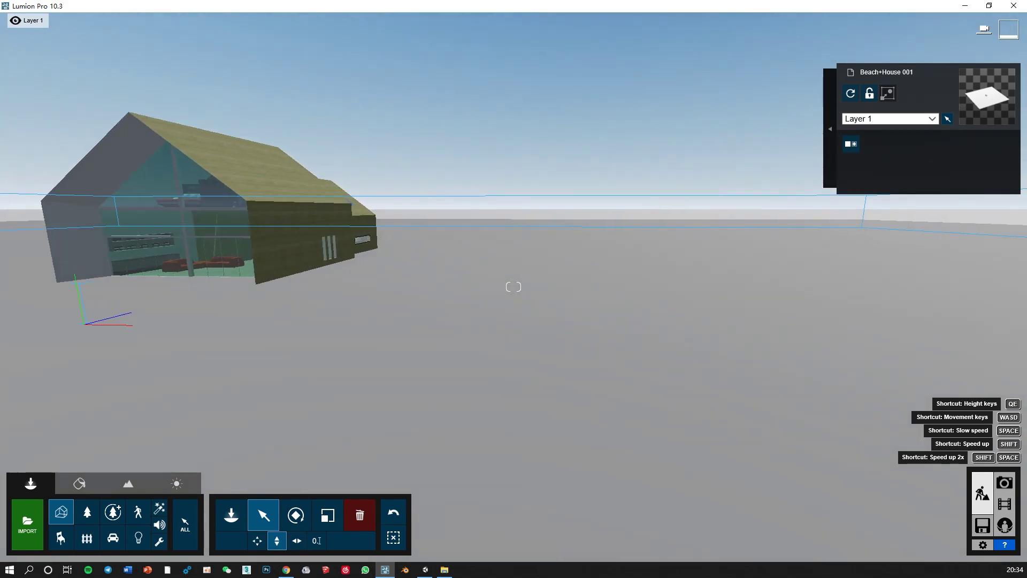
right_drag(513, 286, 438, 286)
key(w)
right_drag(513, 287, 569, 420)
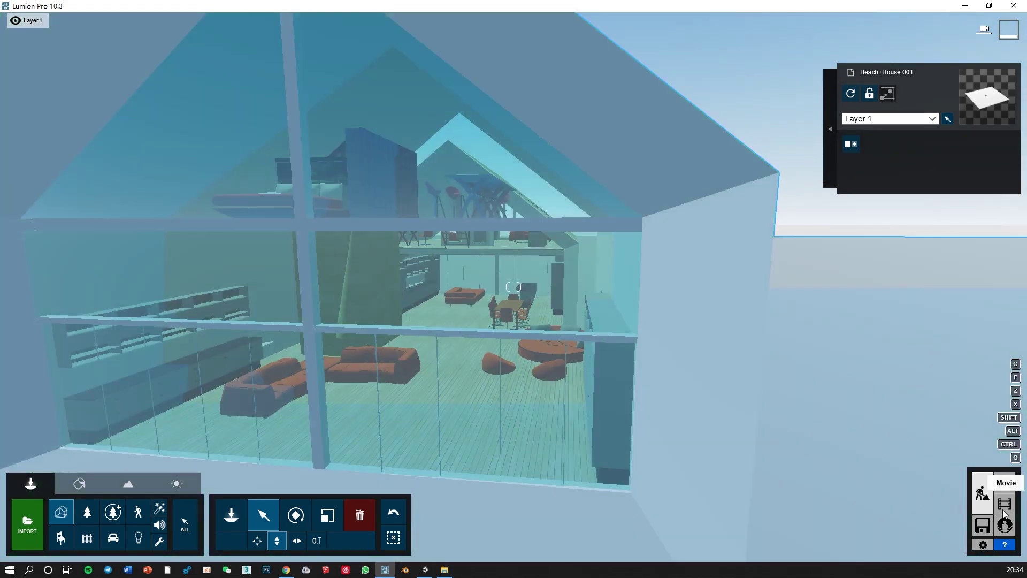
click(1004, 503)
click(459, 366)
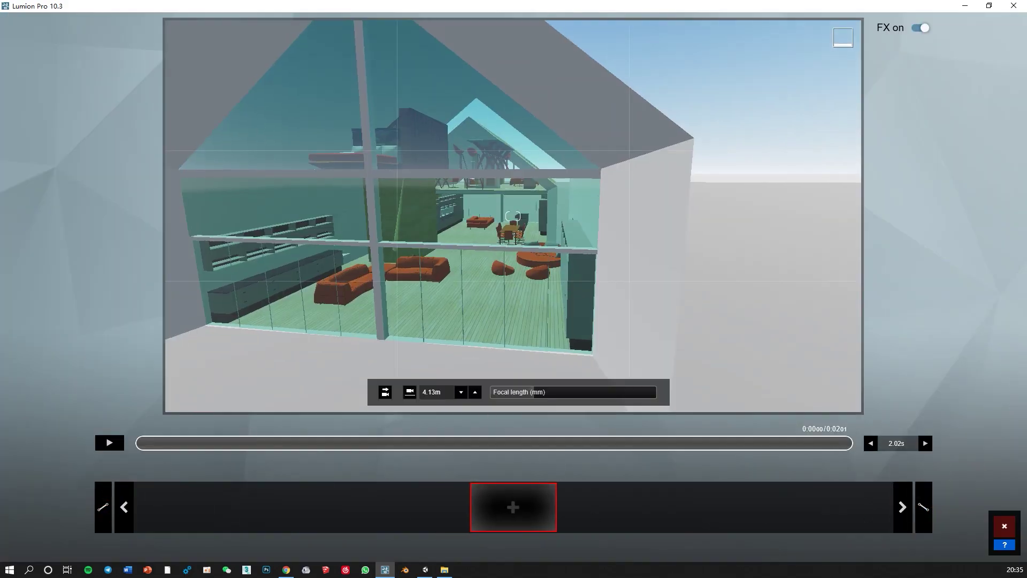
Fly into the living room at eye level and turn to look across the room.
key(w)
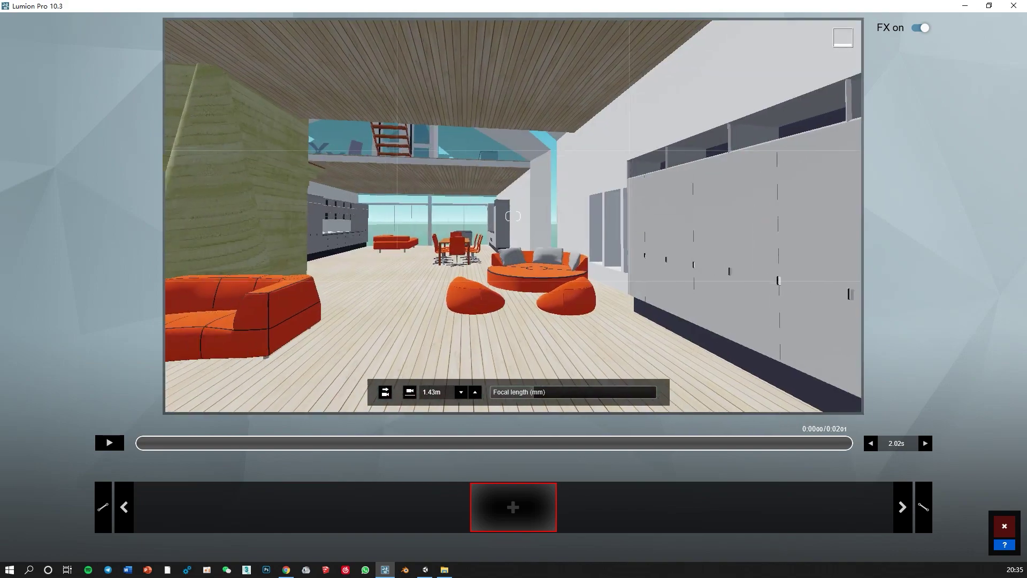
key(s)
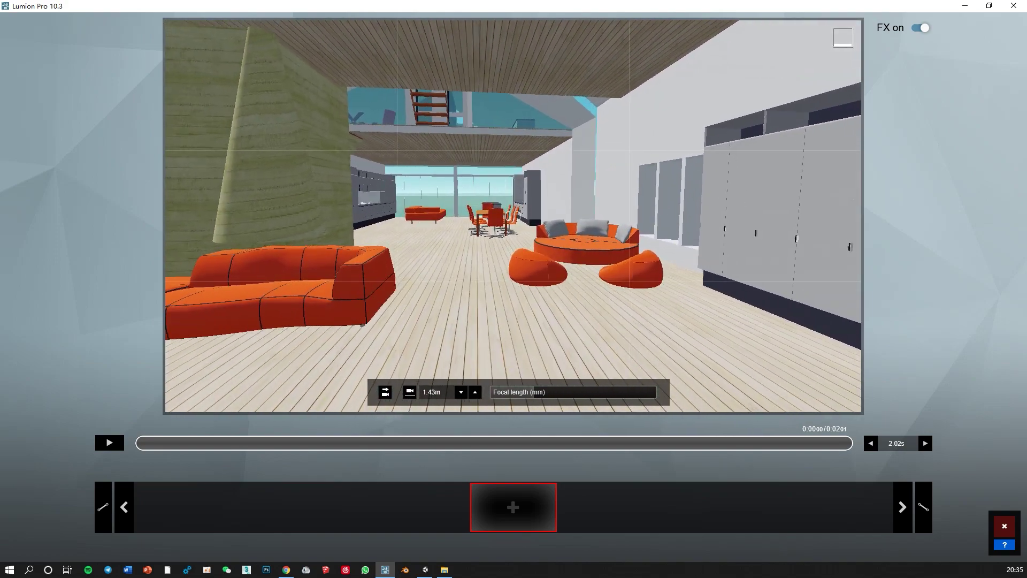
key(w)
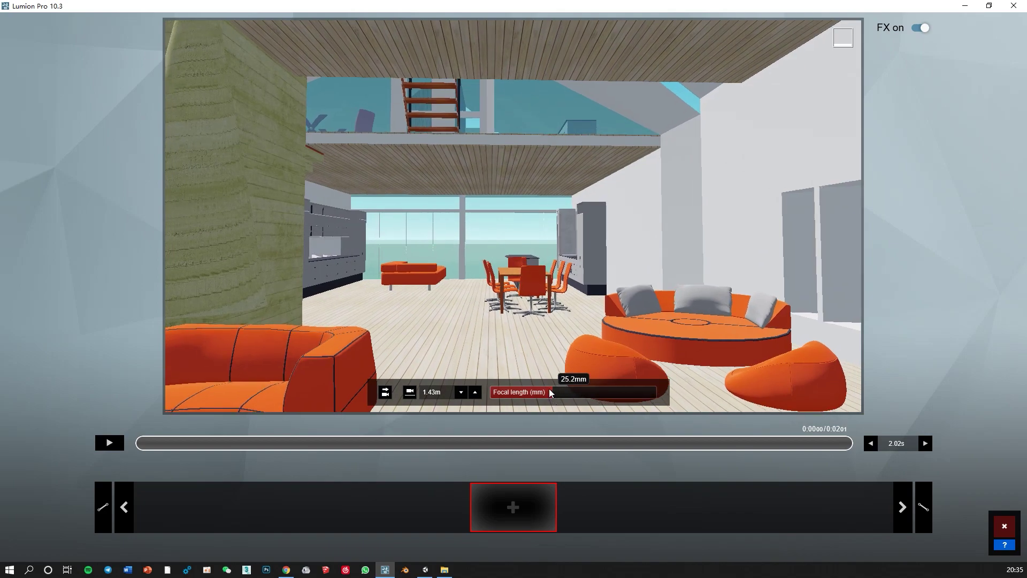
right_drag(550, 393, 550, 393)
key(q)
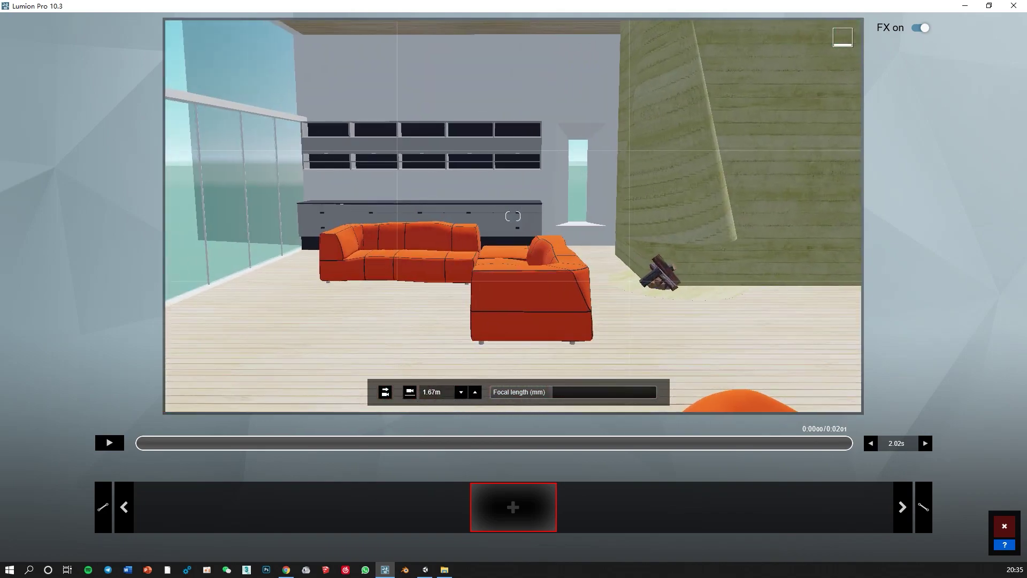
right_drag(550, 393, 550, 393)
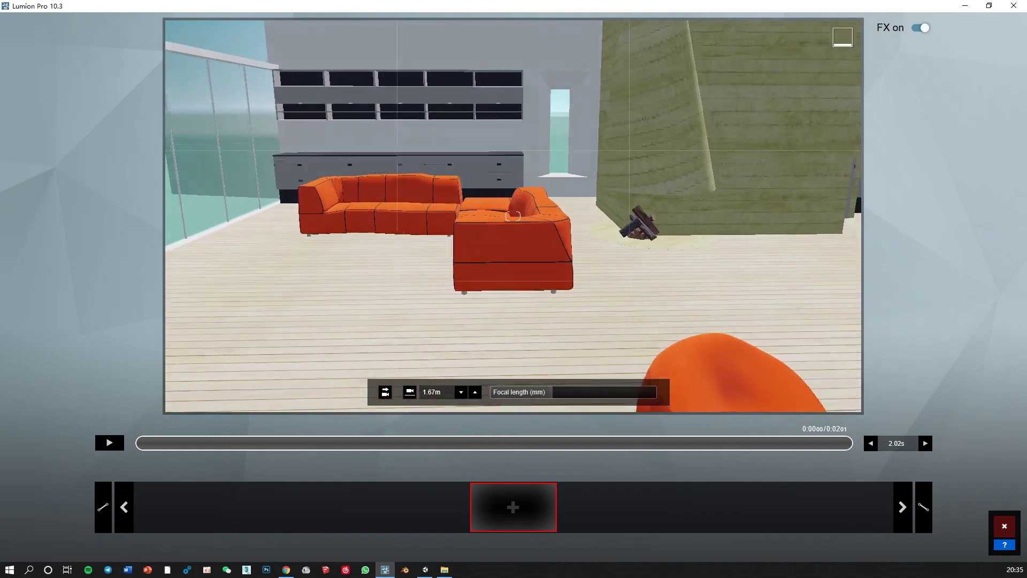
key(q)
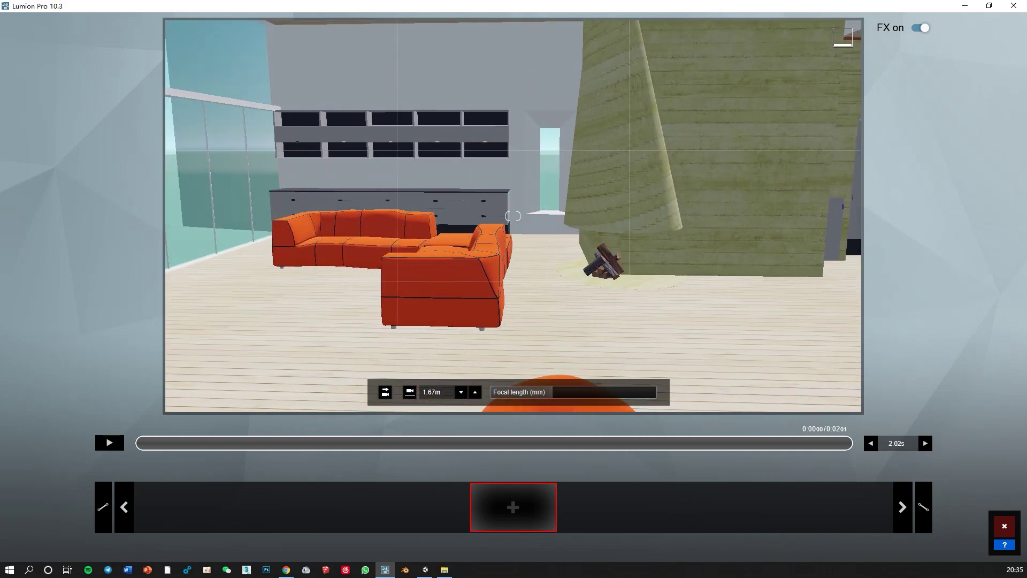
right_drag(550, 394, 543, 374)
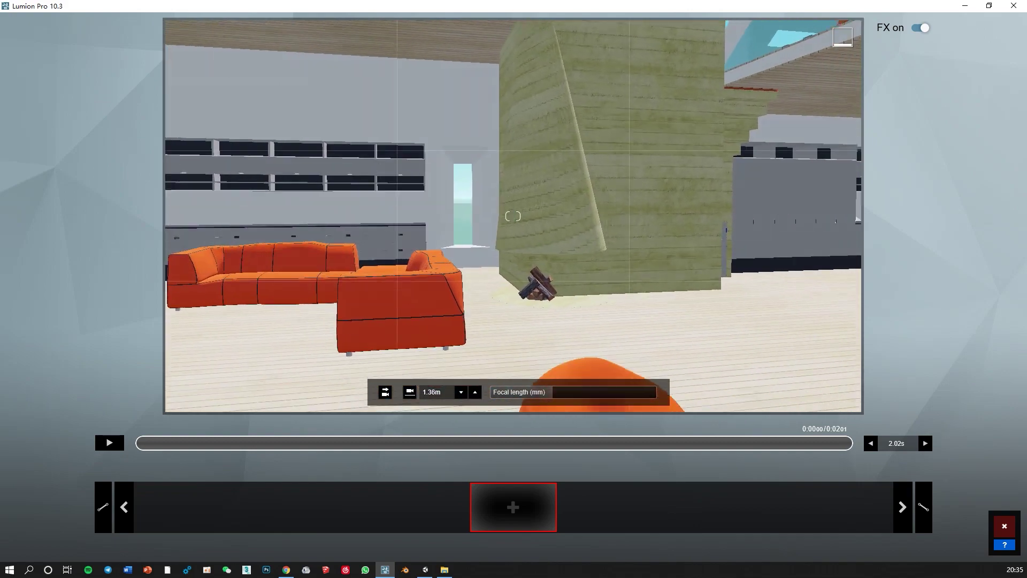
Back away to frame the upper floor and stairs, capture the keyframe and save the clip.
key(s)
key(e)
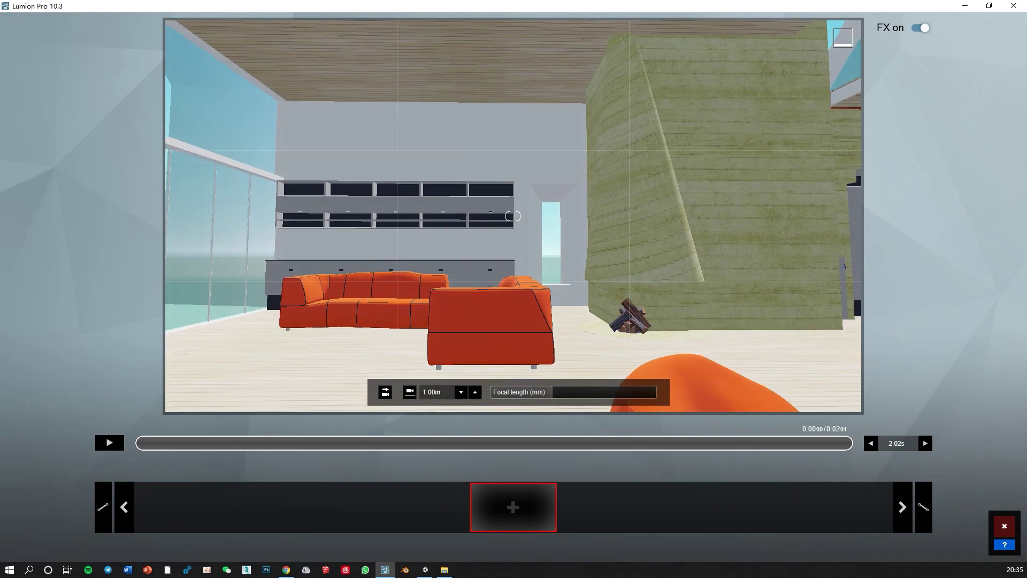
key(w)
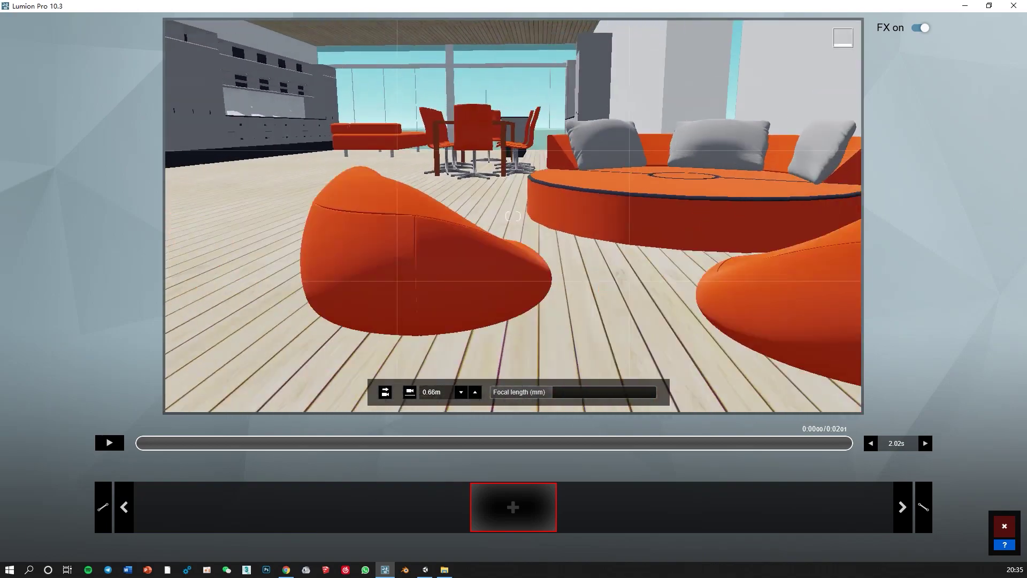
key(s)
key(q)
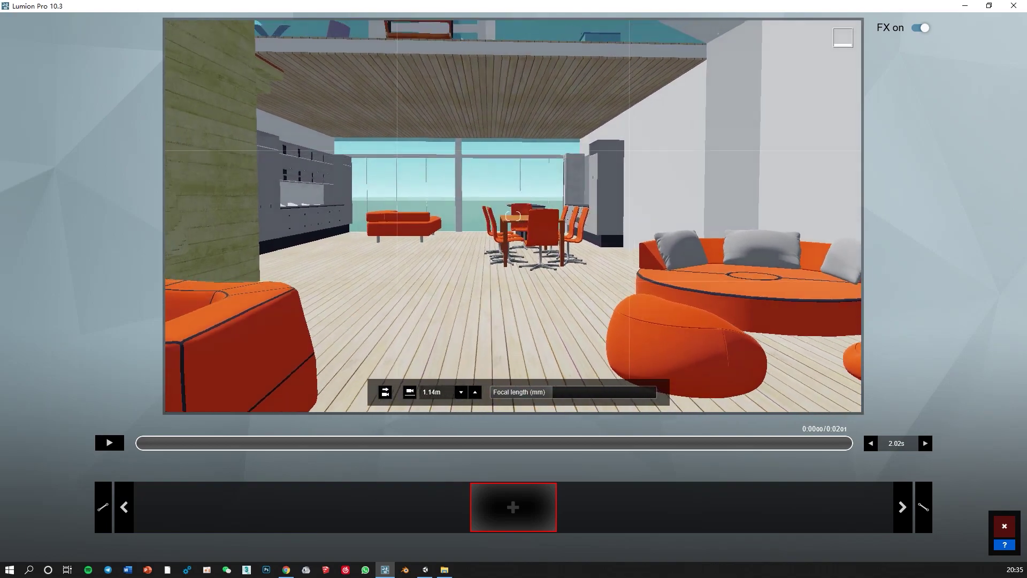
key(s)
key(s)
key(s)
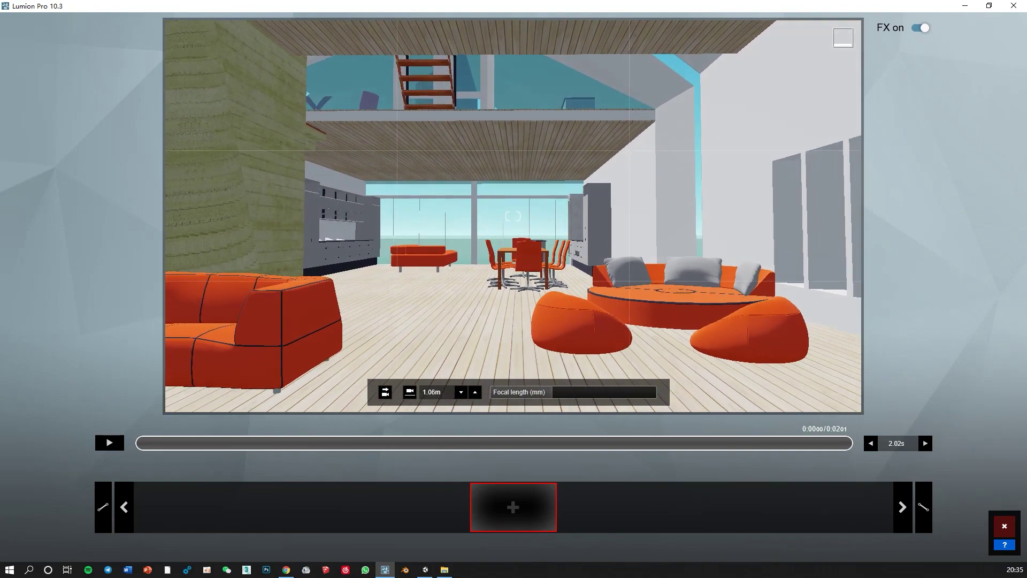
key(s)
key(w)
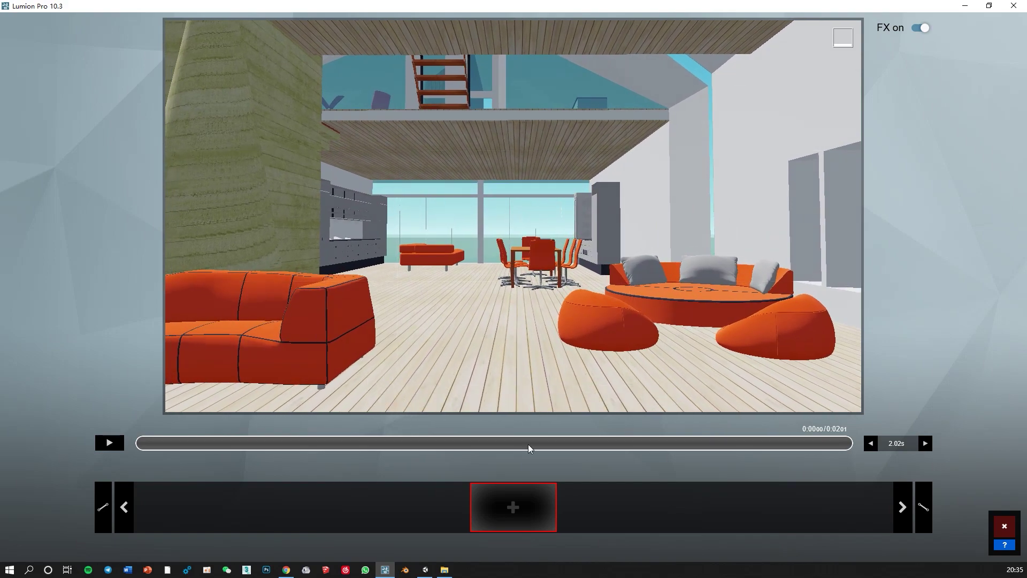
click(512, 507)
click(974, 530)
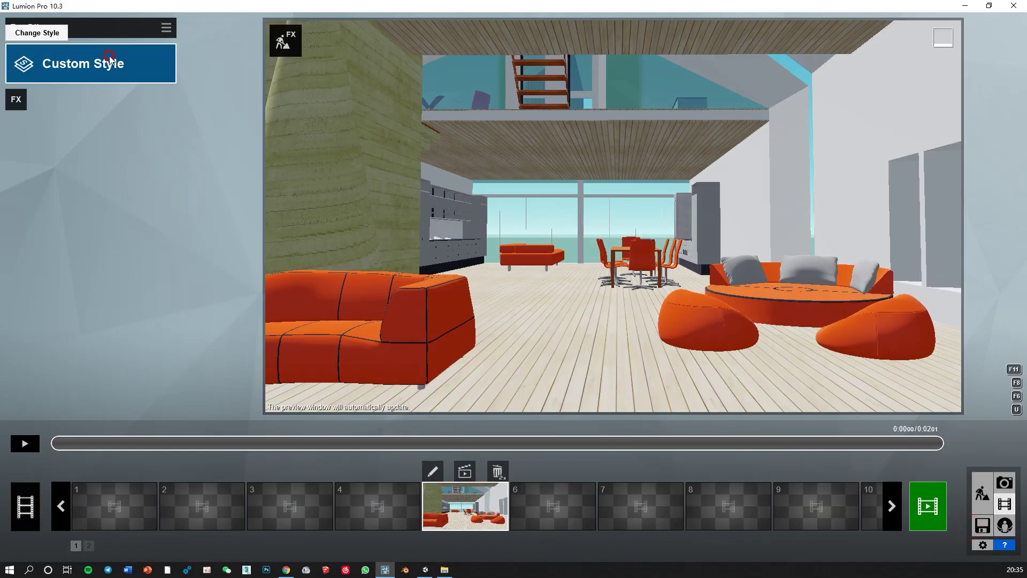
Apply the Interior style and a 2-Point Perspective effect to clip 5, then edit its camera path.
click(109, 59)
click(683, 183)
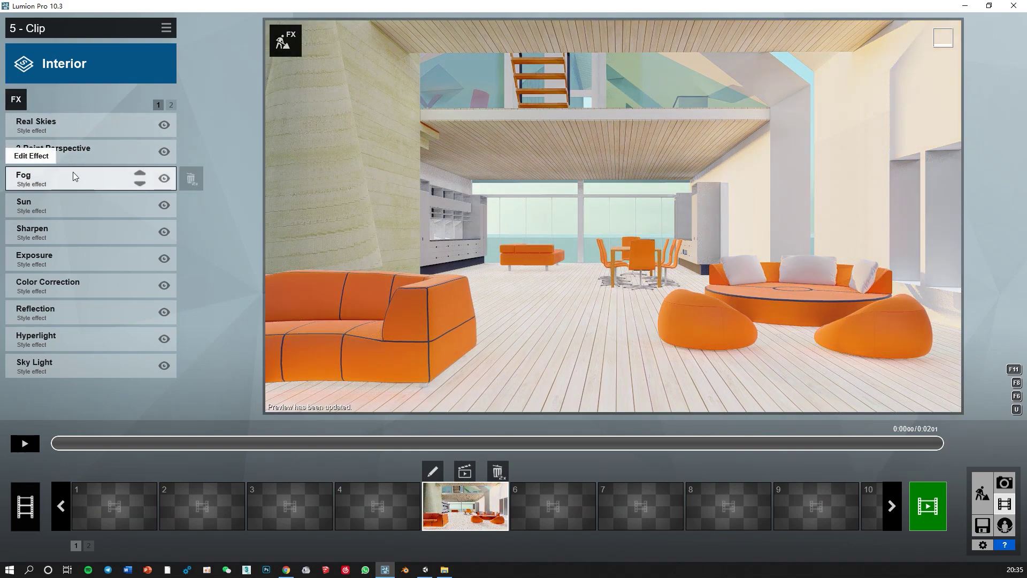
click(16, 99)
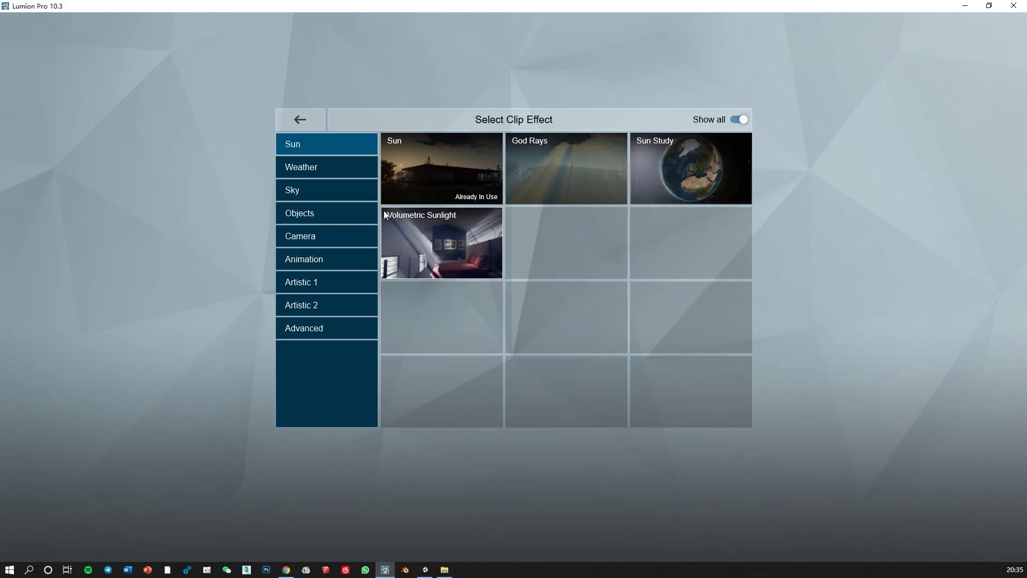
click(330, 243)
click(685, 176)
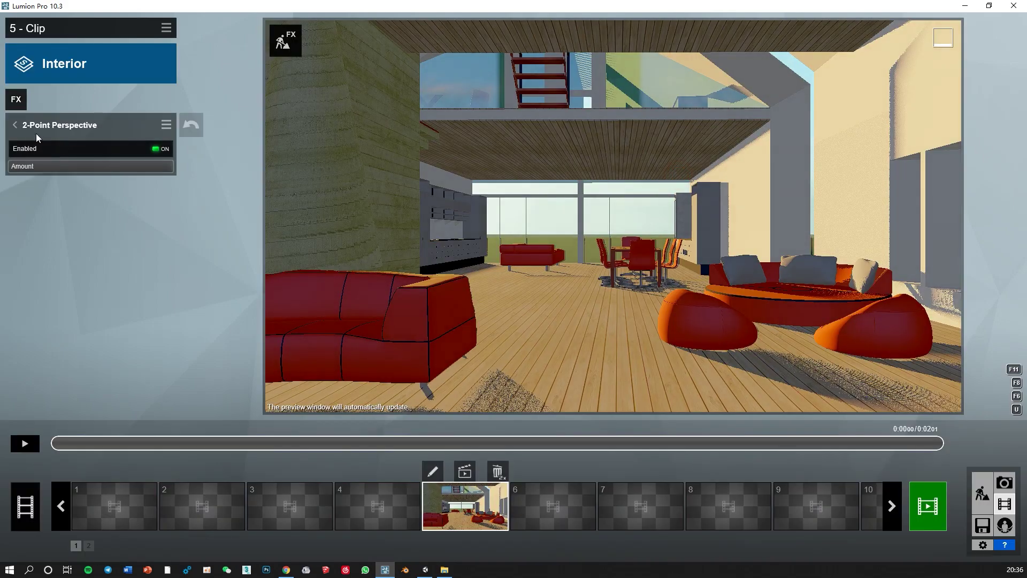
click(21, 128)
click(437, 472)
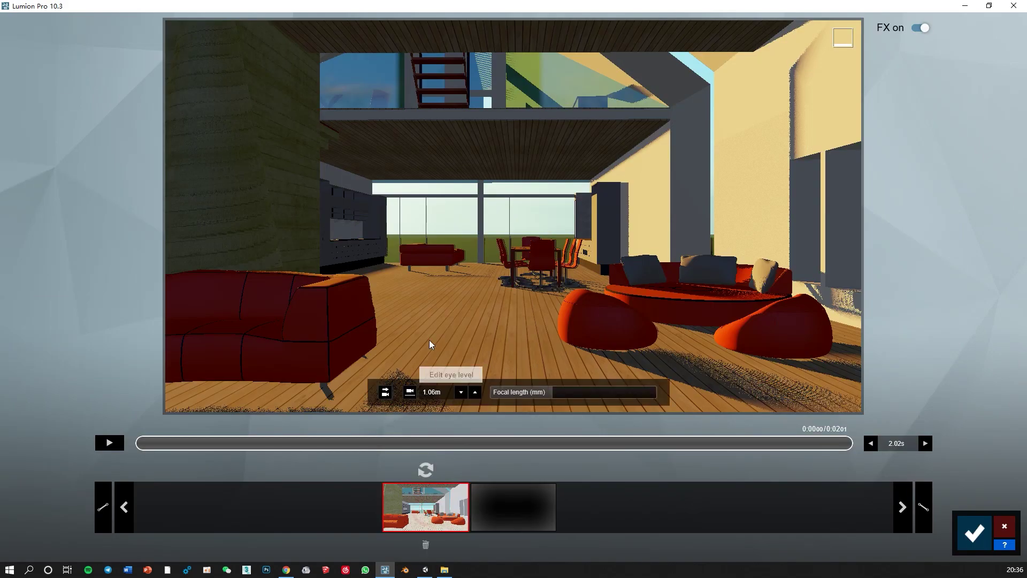
Tilt clip 5's camera slightly down, move it forward into the room, and save the change.
right_drag(431, 344, 431, 332)
key(w)
key(w)
key(w)
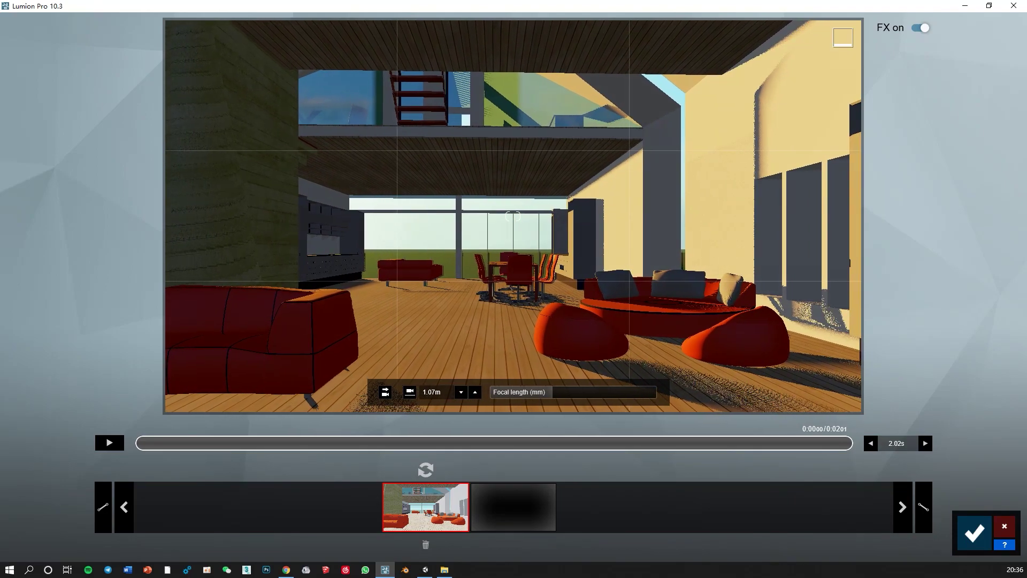
key(w)
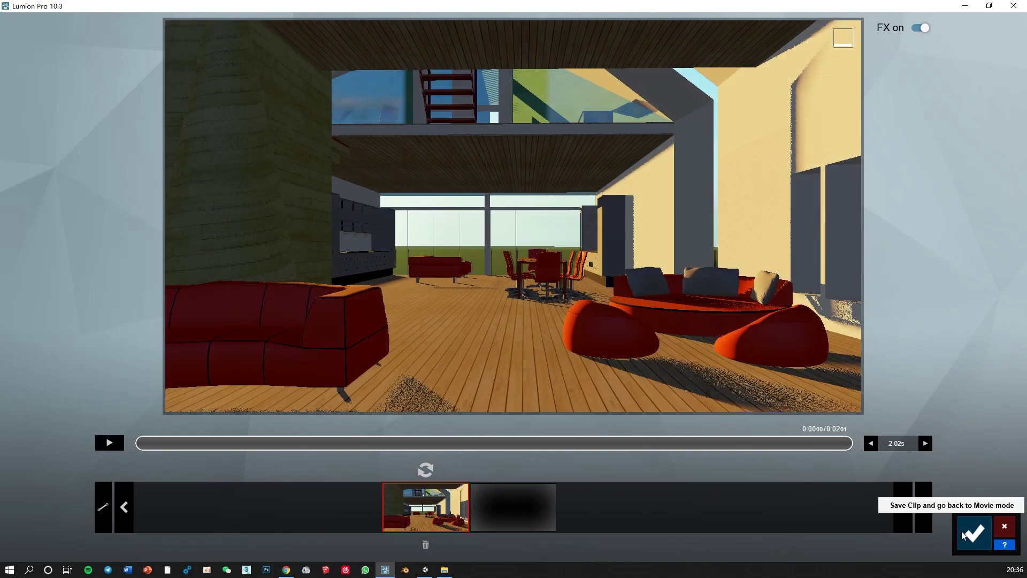
click(975, 532)
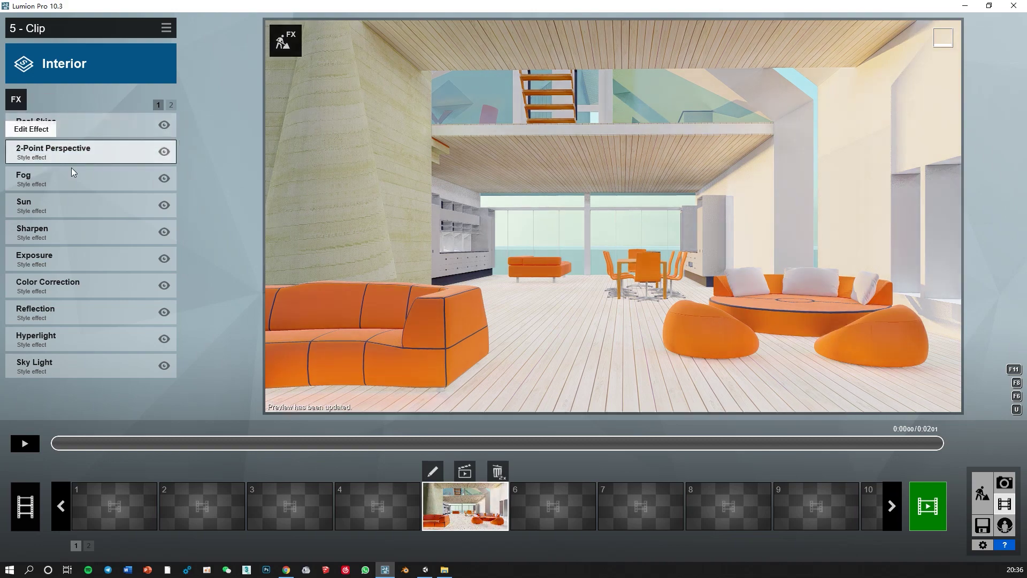
click(47, 128)
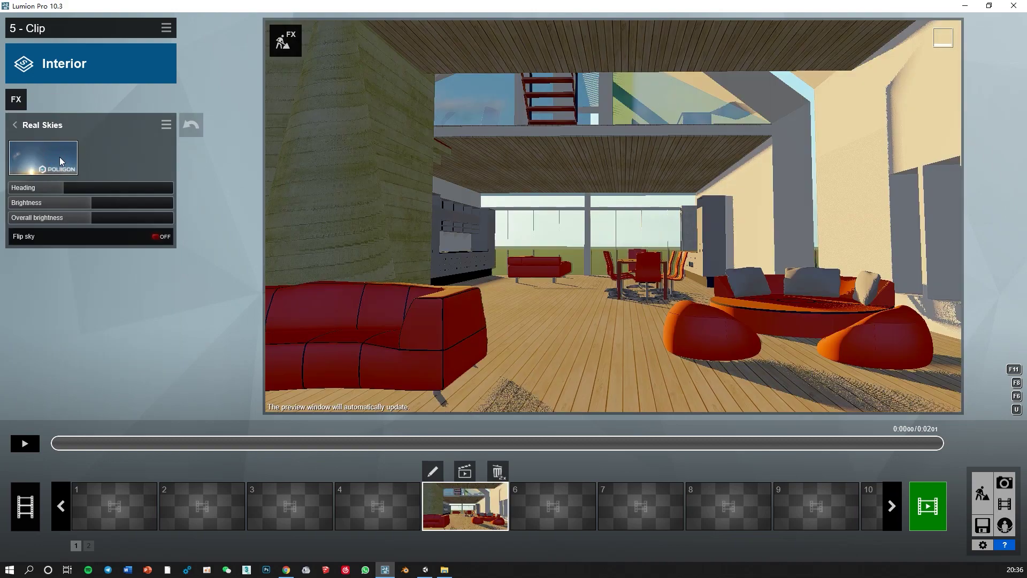
Apply the first Clear real sky, turn its heading to about -14° and raise brightness to 1.6.
click(59, 157)
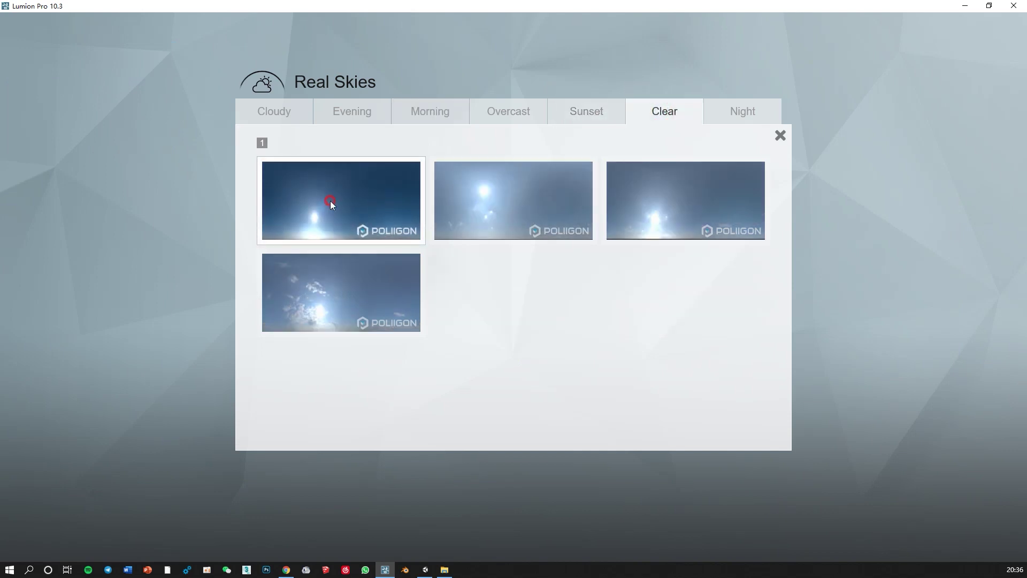
click(330, 202)
mouse_move(62, 187)
mouse_down()
mouse_move(176, 197)
mouse_move(114, 197)
mouse_move(166, 203)
mouse_up()
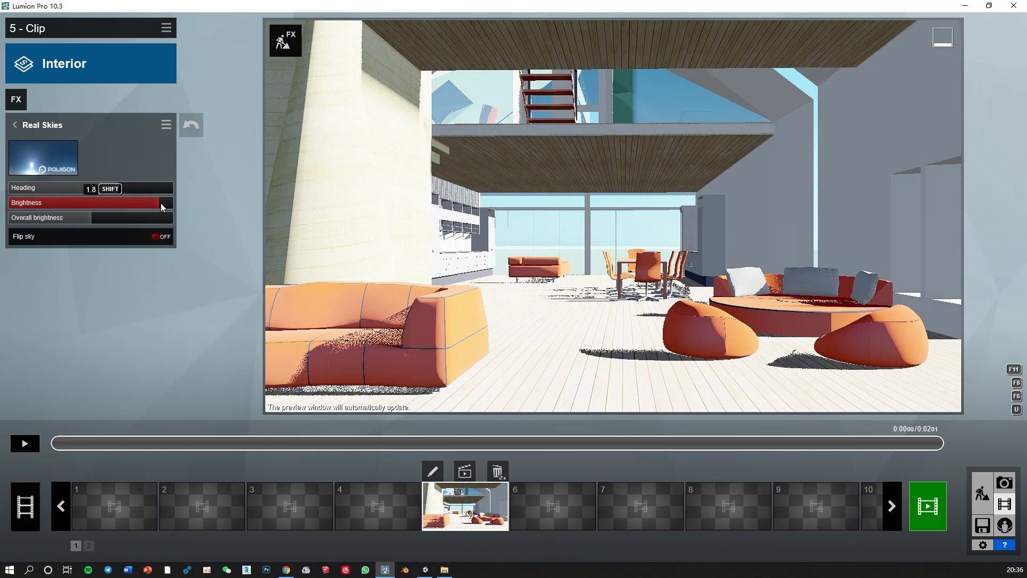
click(143, 217)
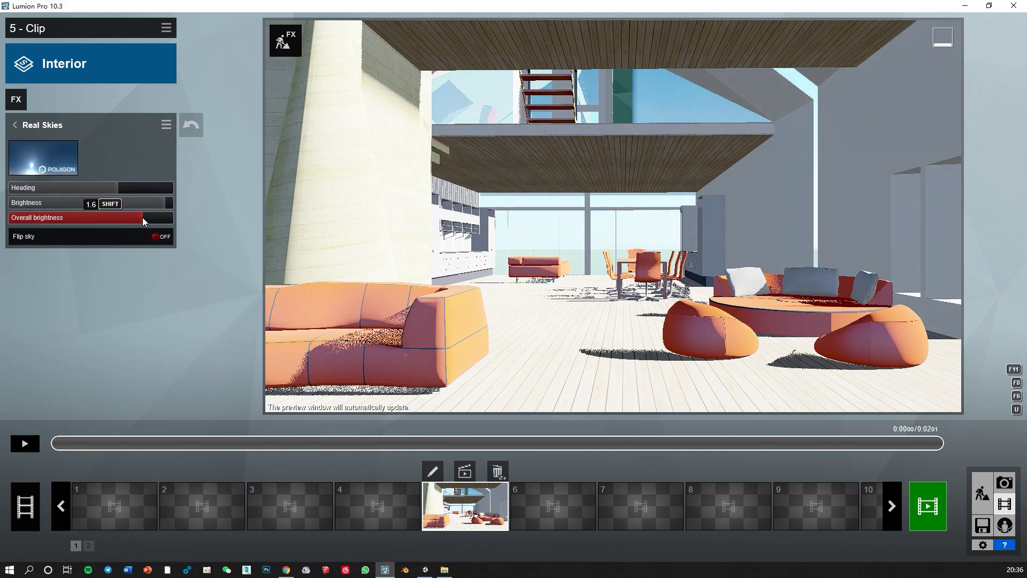
Move the Sun effect above Real Skies and raise the fog density and falloff.
click(15, 125)
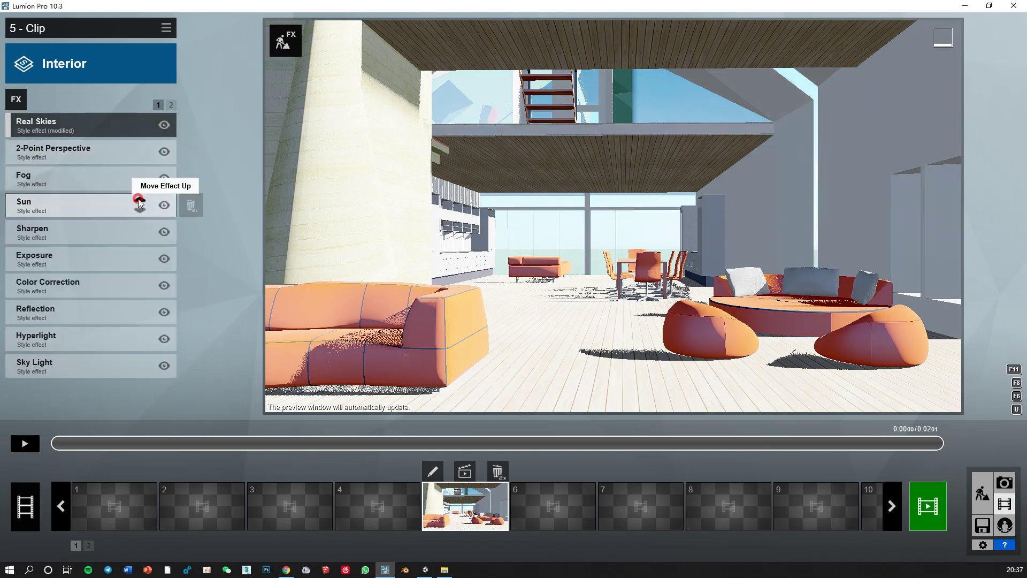
click(140, 147)
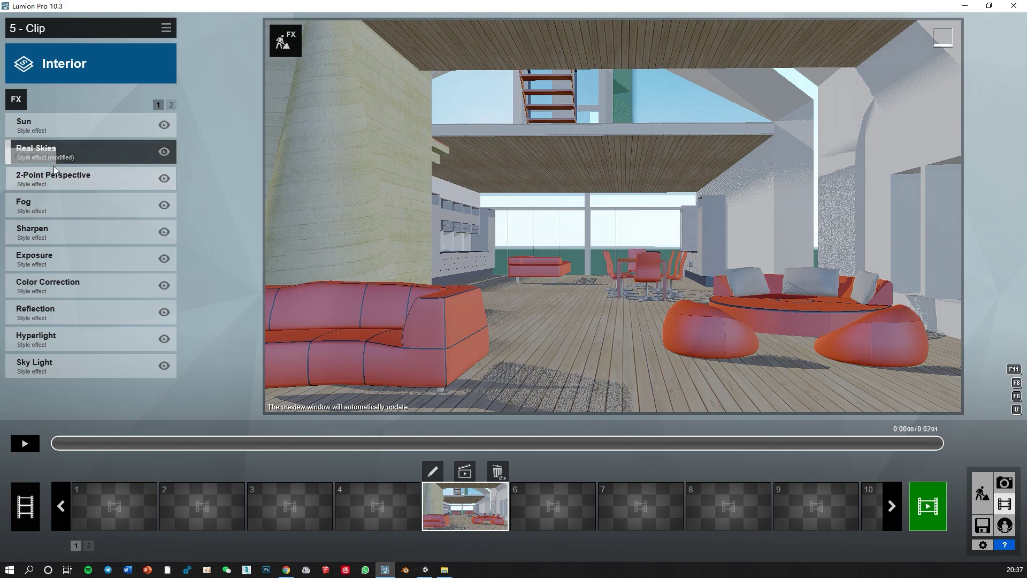
click(51, 206)
click(91, 146)
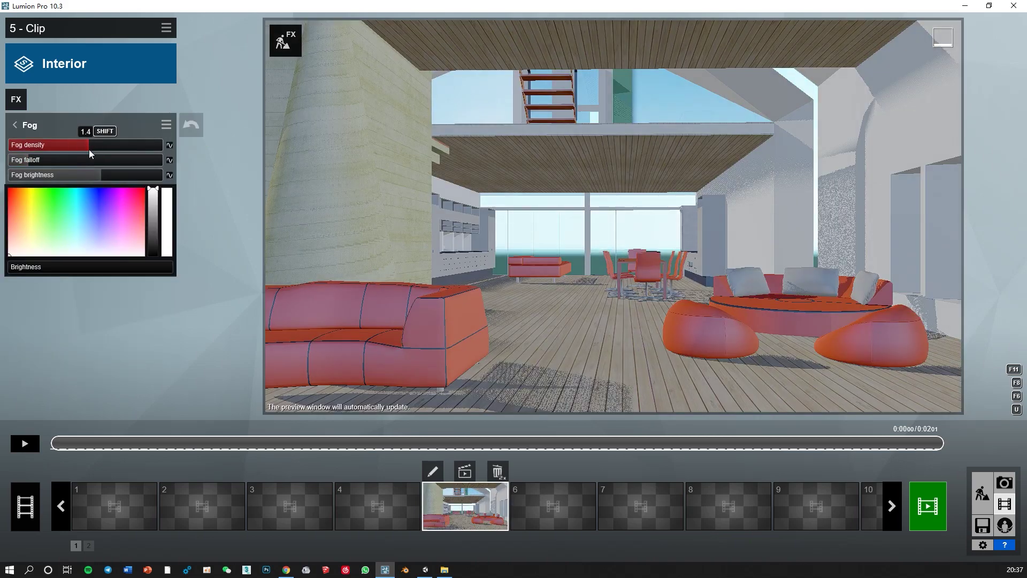
click(48, 160)
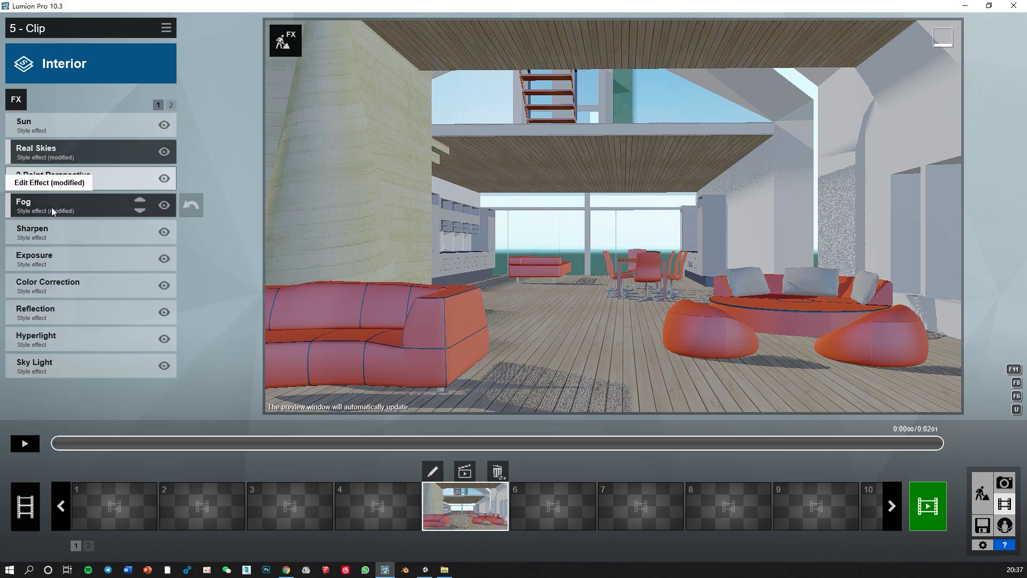
Swing the sun heading to -168.8° and return to the clip's effects list.
click(45, 128)
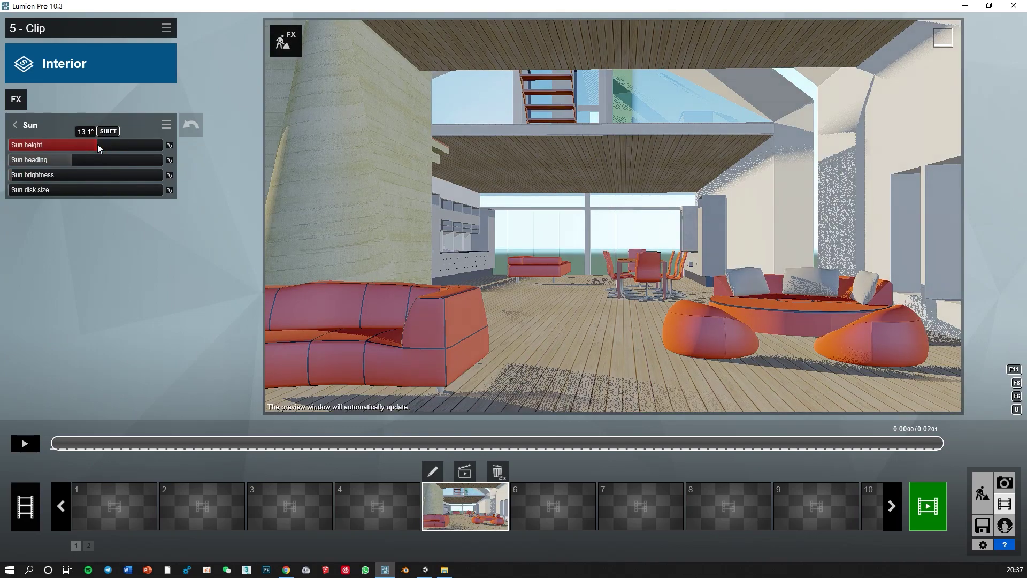
mouse_move(75, 159)
mouse_down()
mouse_move(14, 161)
mouse_move(97, 162)
mouse_up()
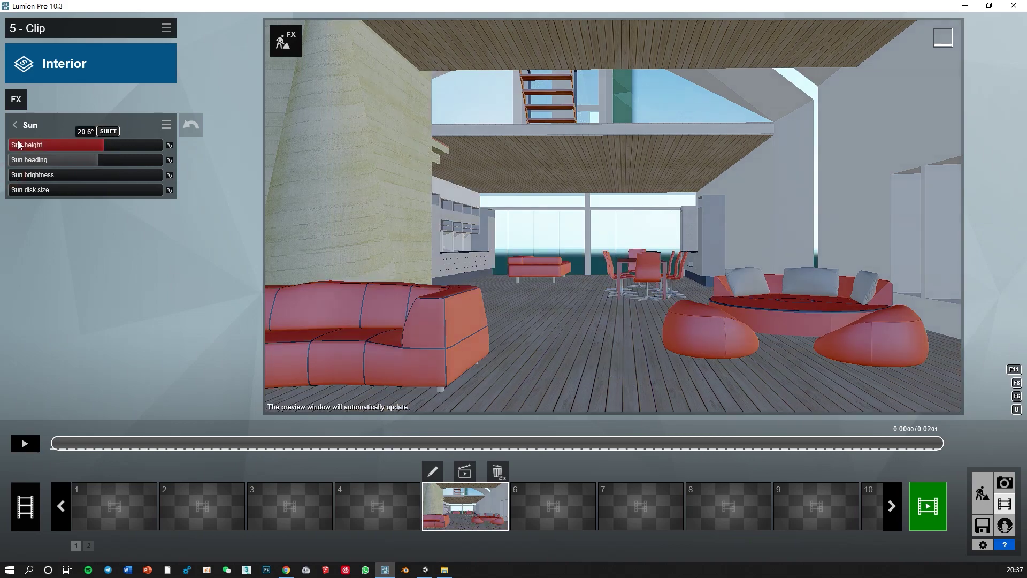
click(14, 125)
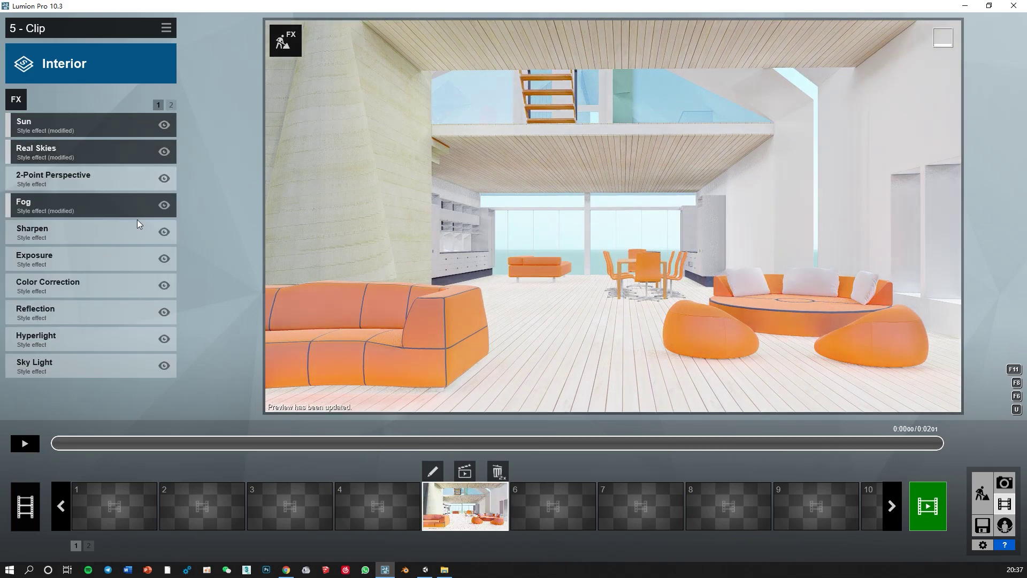
click(32, 229)
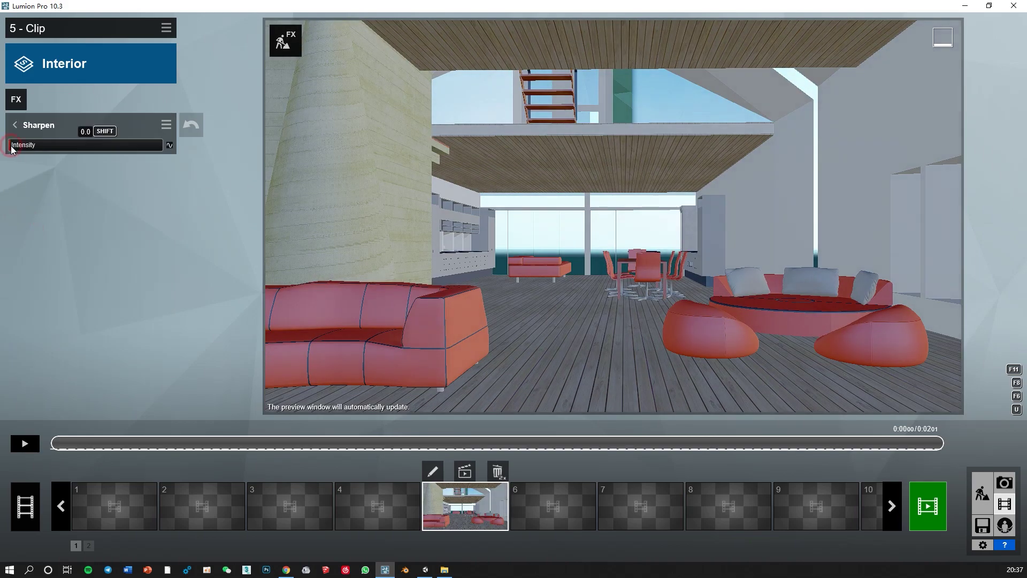
Raise the Exposure effect to 0.8.
click(15, 125)
click(32, 256)
drag(120, 148, 133, 143)
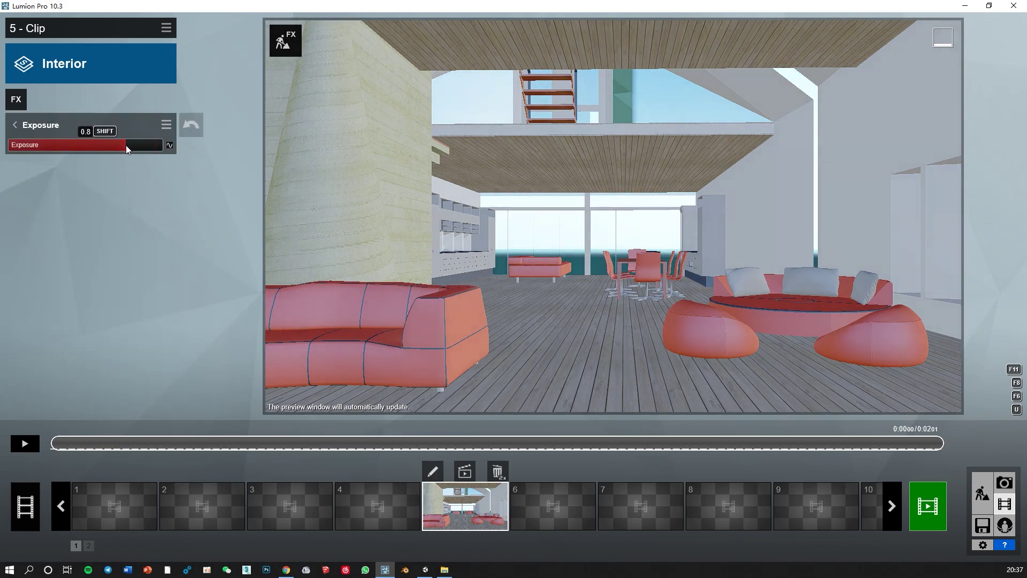
click(15, 124)
Increase Color Correction contrast and fine-tune its saturation.
click(47, 284)
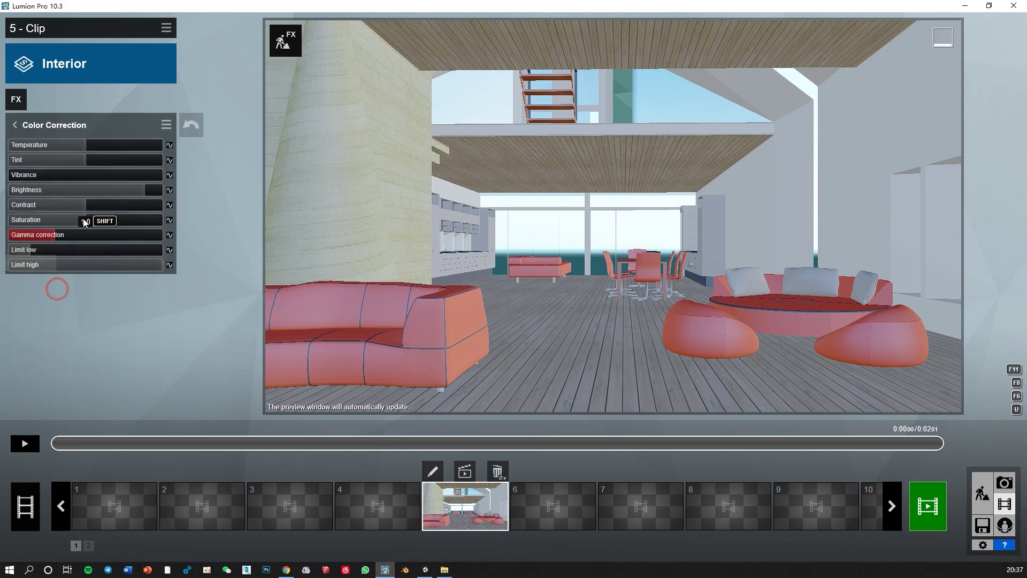
mouse_move(121, 204)
mouse_down()
mouse_move(146, 204)
mouse_move(123, 191)
mouse_up()
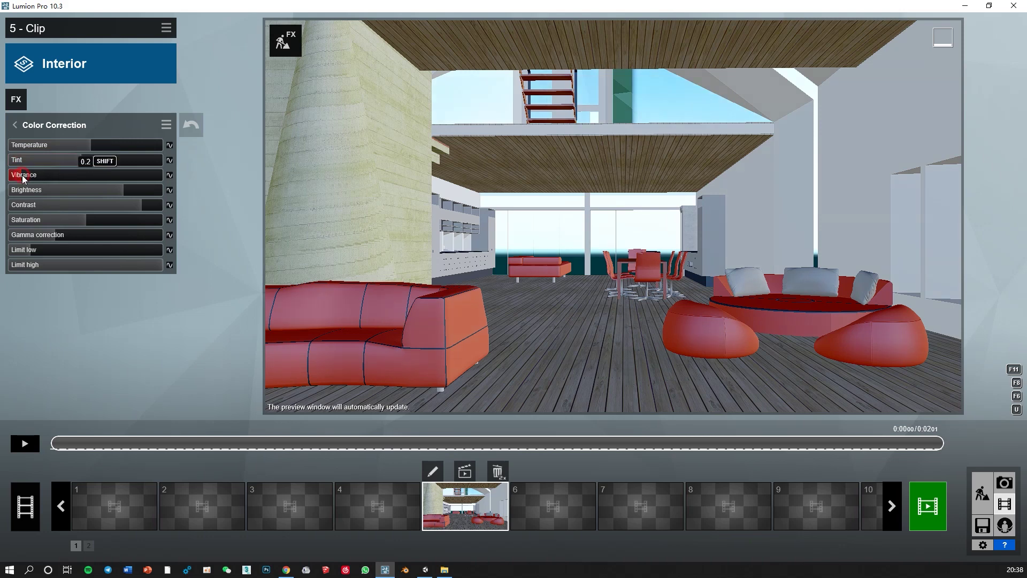
click(80, 222)
drag(72, 219, 74, 219)
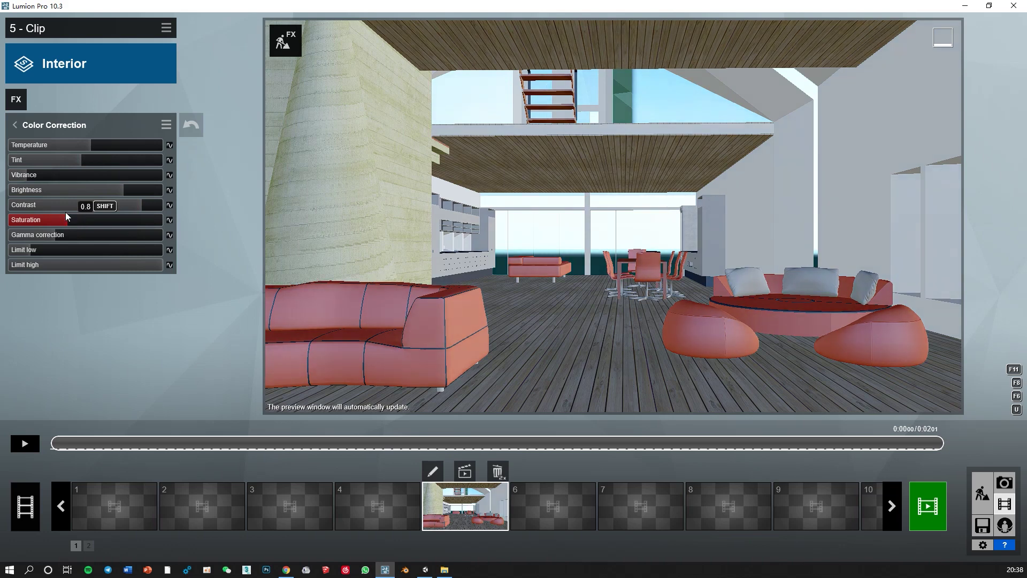
click(22, 129)
Set Reflection preview quality to Normal and check the Hyperlight settings.
click(53, 306)
click(76, 217)
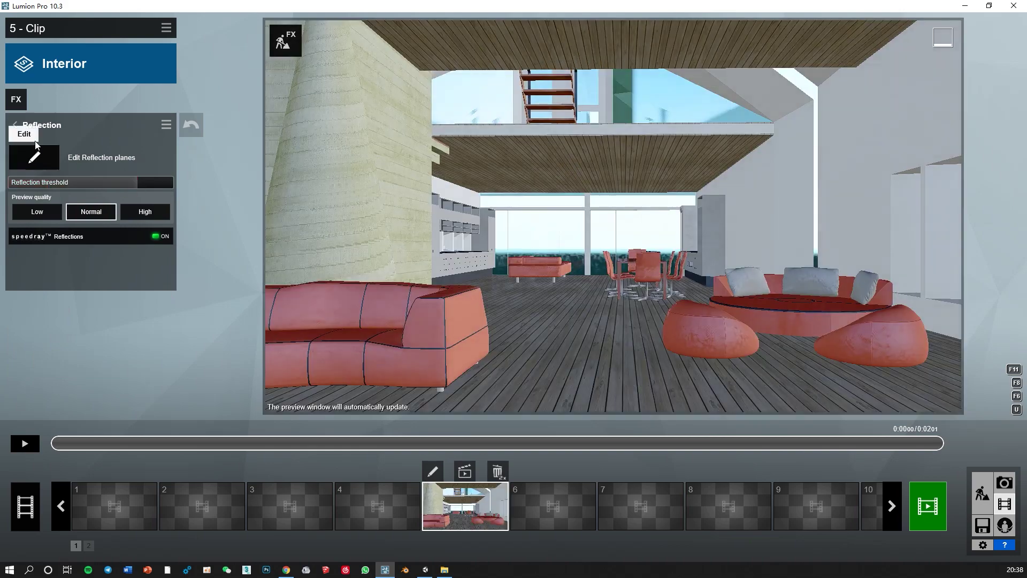
click(15, 124)
click(72, 338)
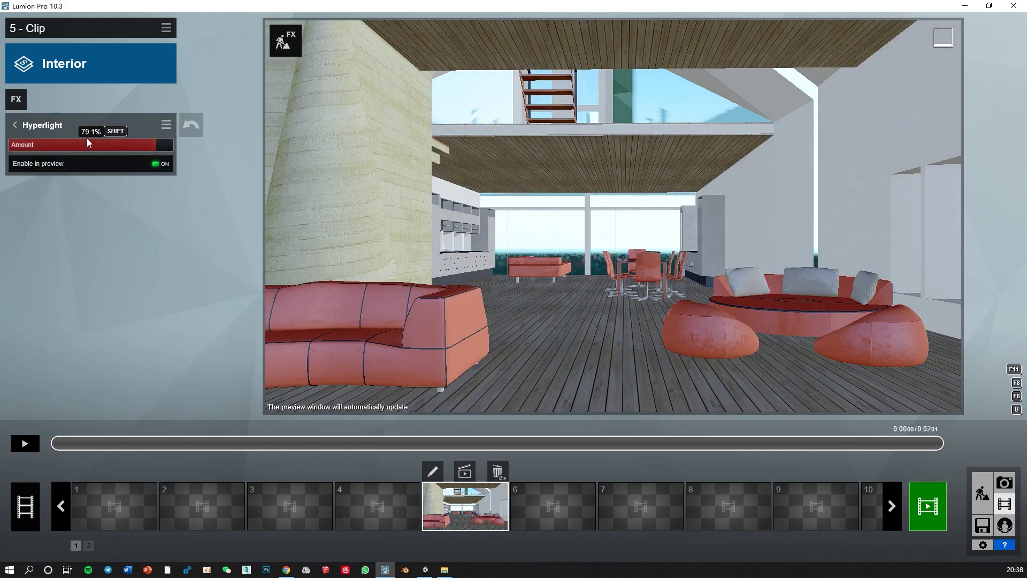
click(15, 124)
Raise the Sky Light brightness to 1.6.
click(81, 363)
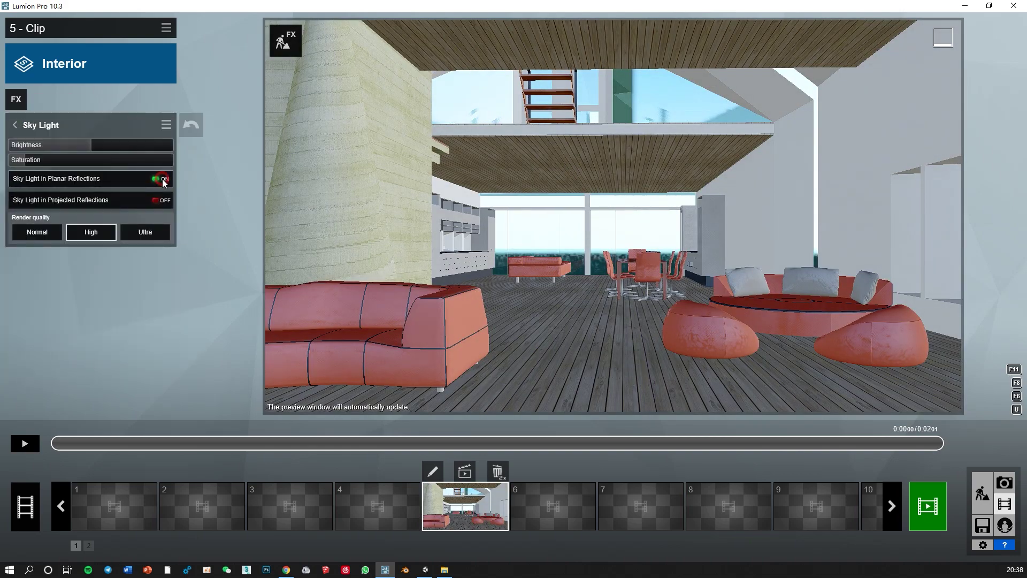
mouse_move(111, 146)
mouse_down()
mouse_move(143, 146)
mouse_move(85, 146)
mouse_move(139, 149)
mouse_up()
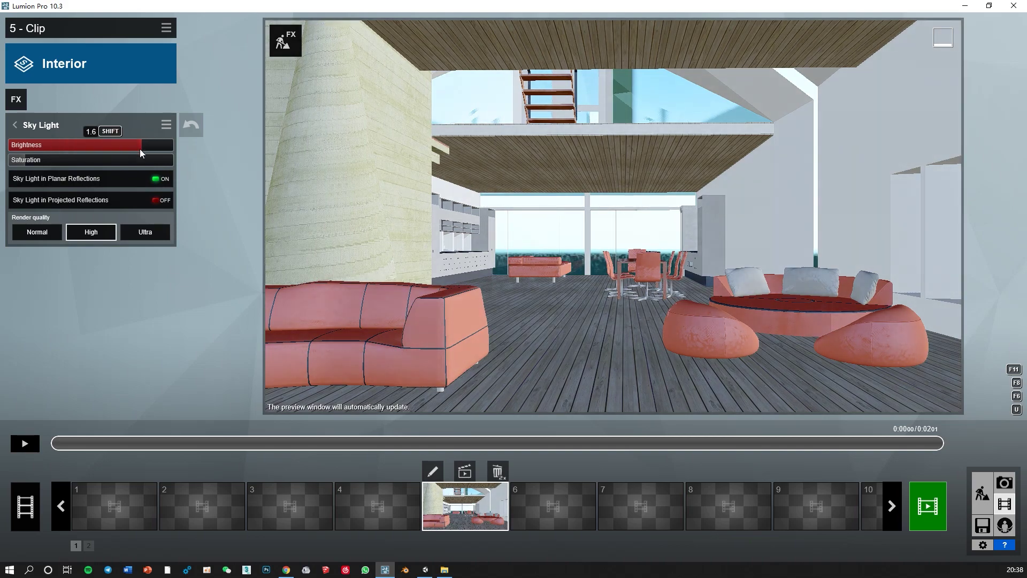
click(15, 125)
Adjust the Shadow effect's brightness on the second effects page.
click(172, 103)
click(54, 124)
click(19, 175)
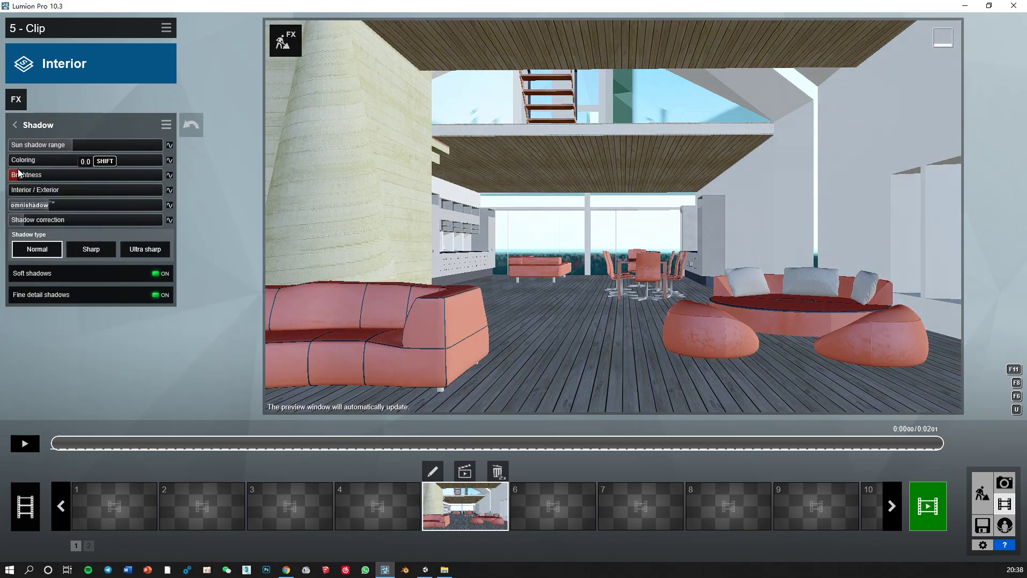
click(15, 125)
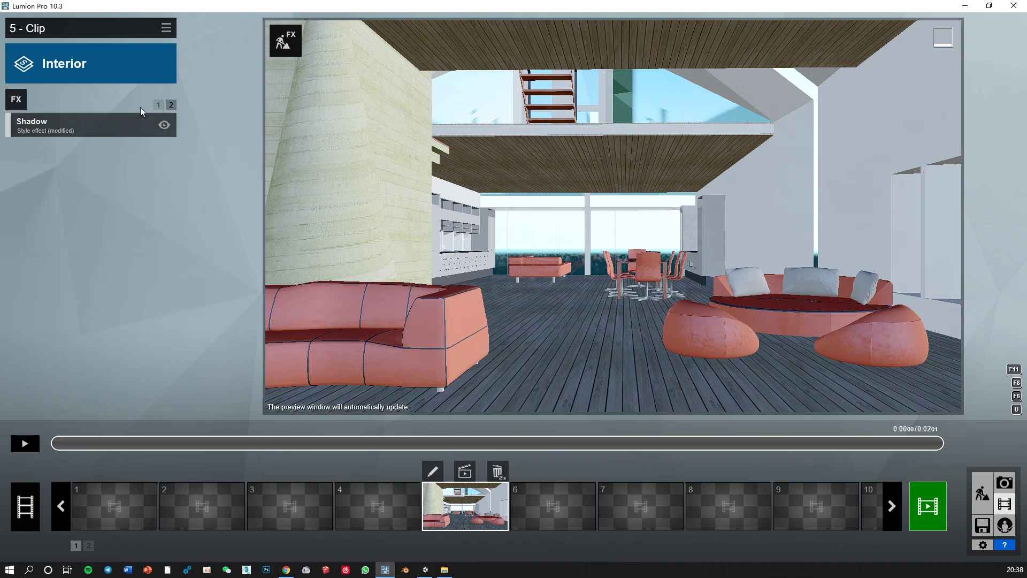
Browse the clip effect categories and add Bloom from Artistic 2 to clip 5.
click(159, 105)
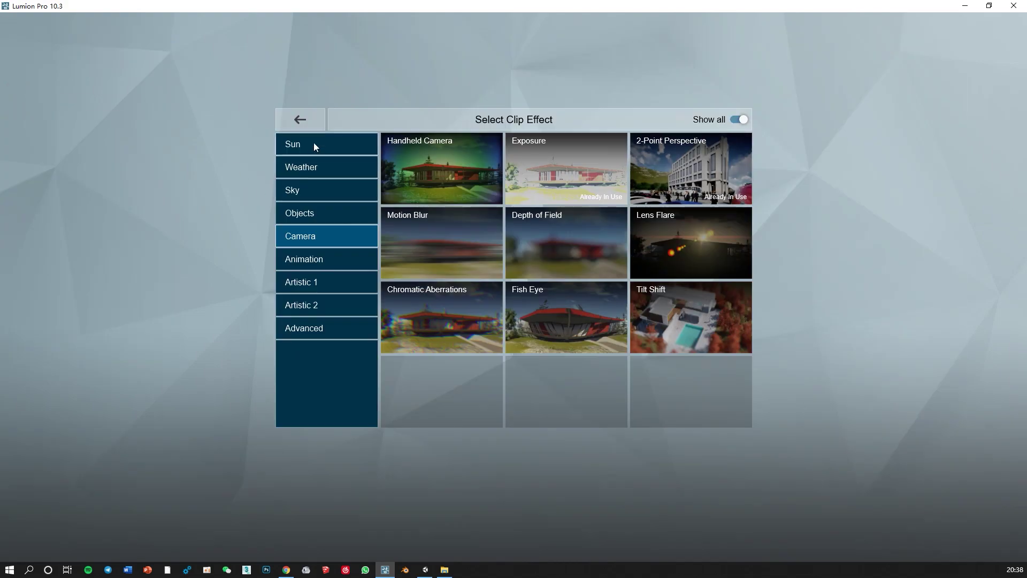
click(314, 142)
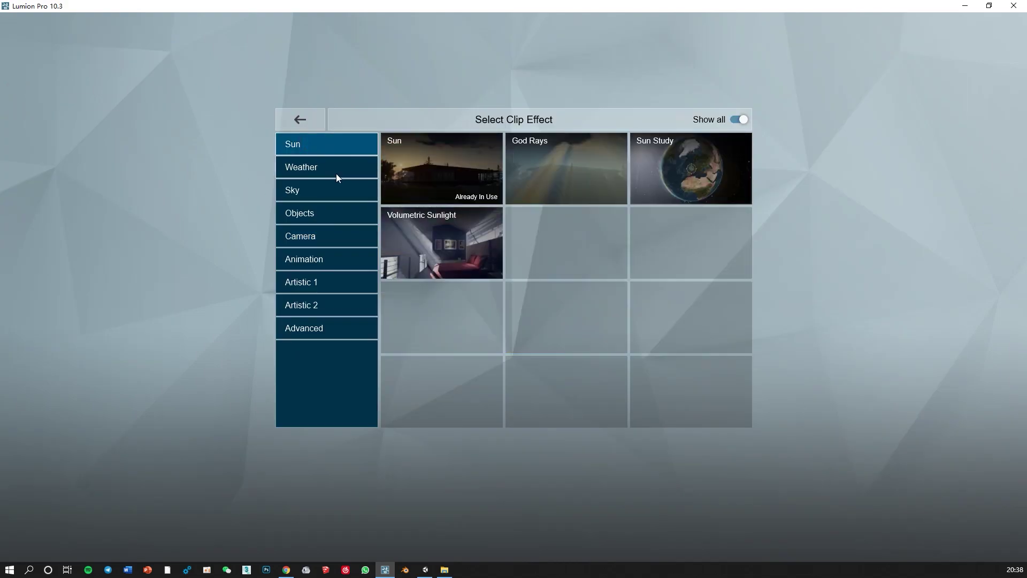
click(335, 171)
click(330, 191)
click(328, 213)
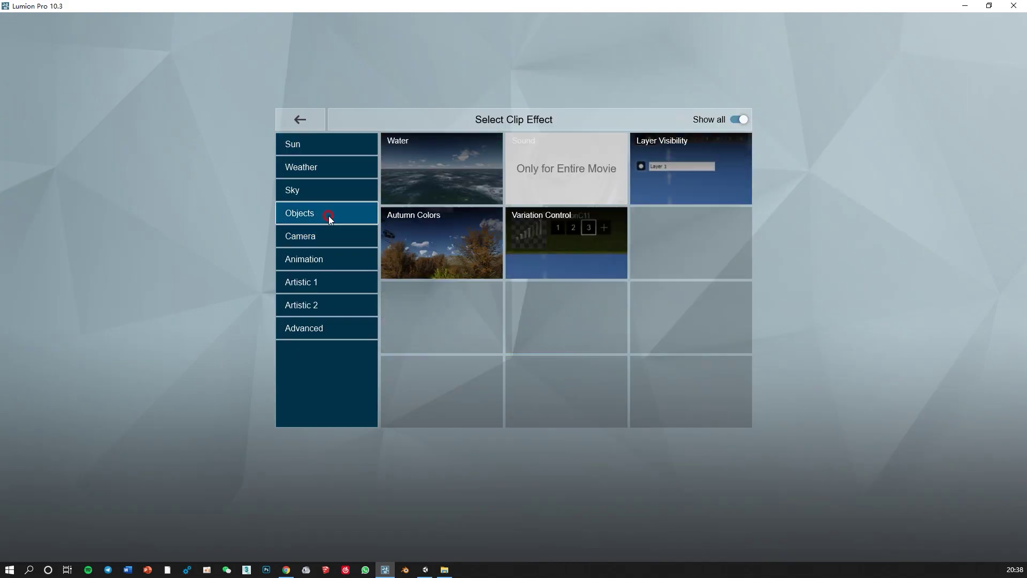
click(323, 237)
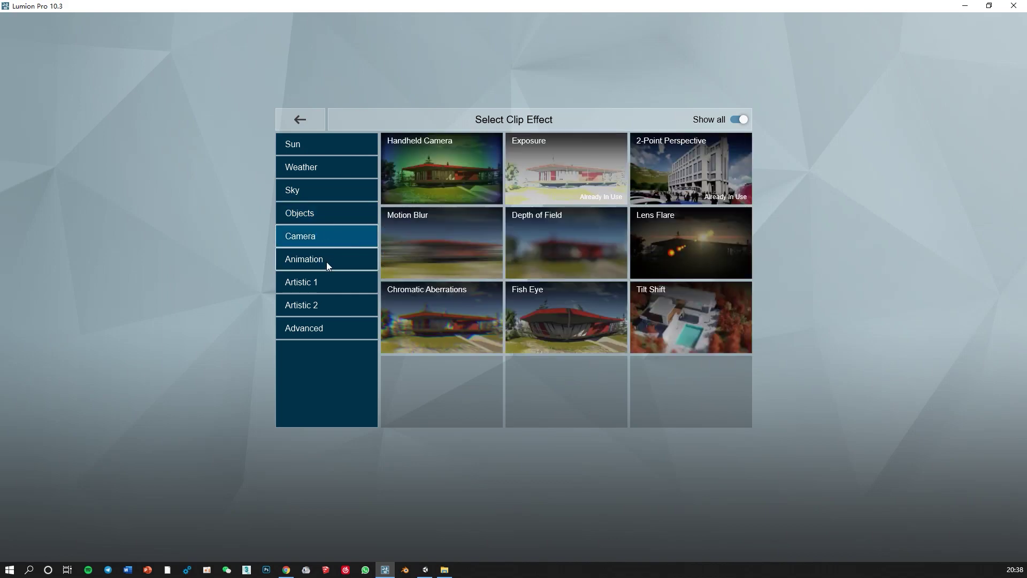
click(326, 261)
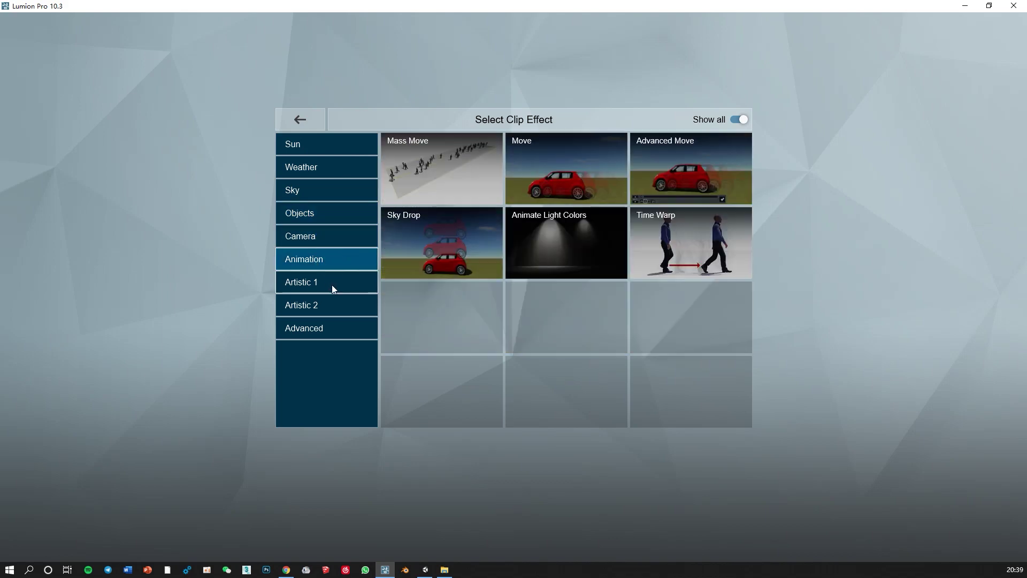
click(332, 284)
click(333, 307)
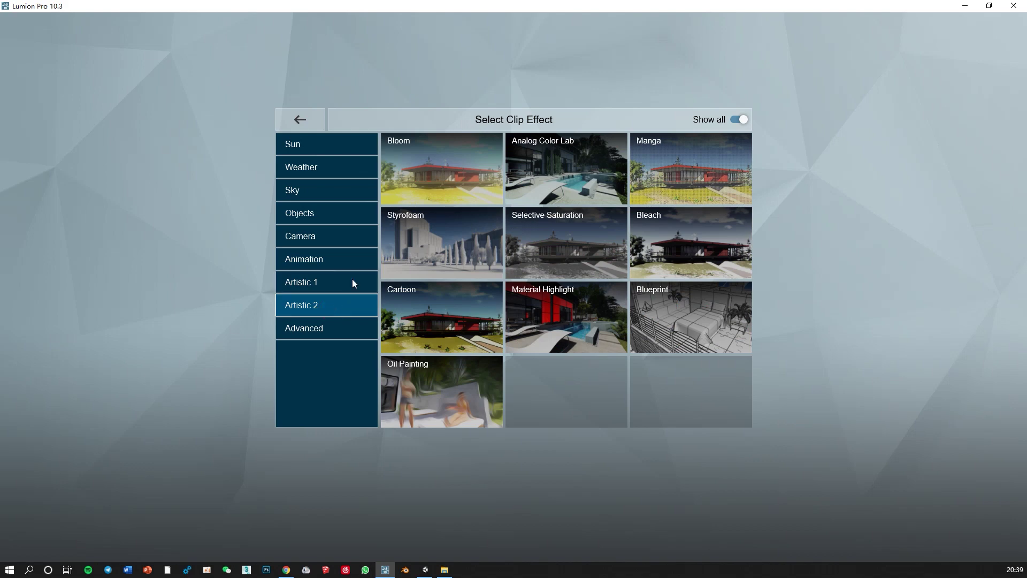
click(442, 169)
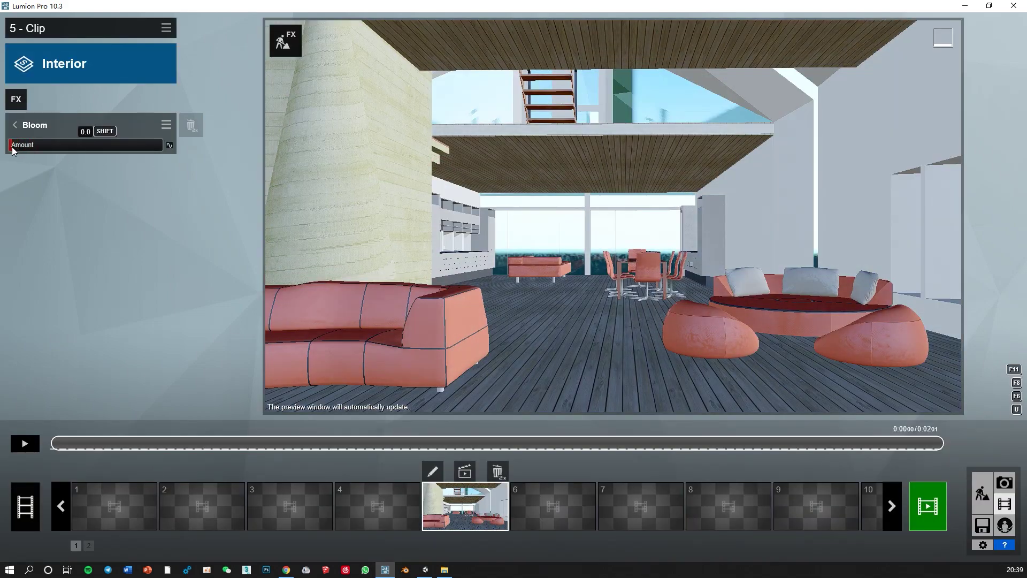
Add the Analog Color Lab effect from Artistic 2 to clip 5.
click(16, 99)
click(333, 328)
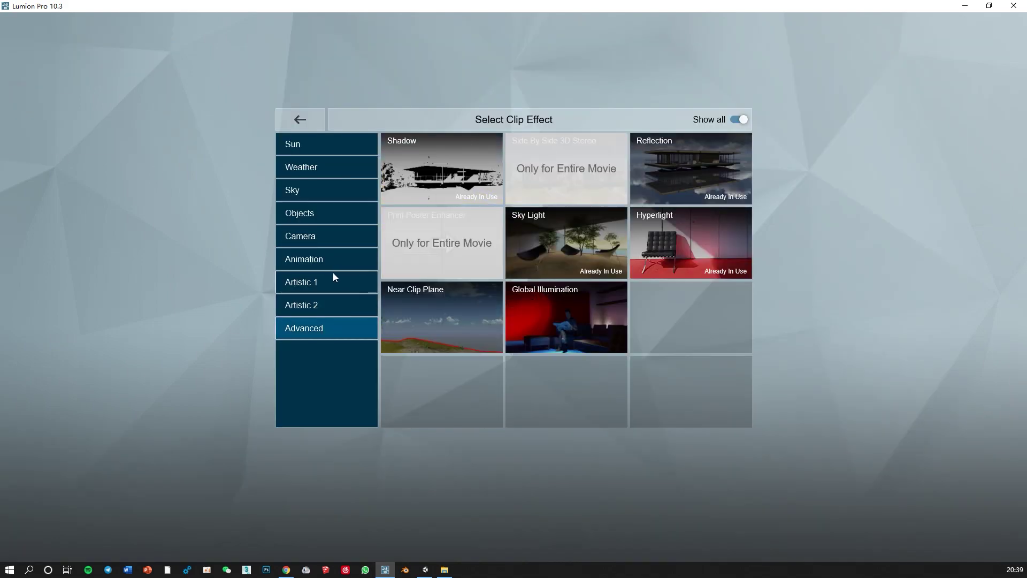
click(318, 302)
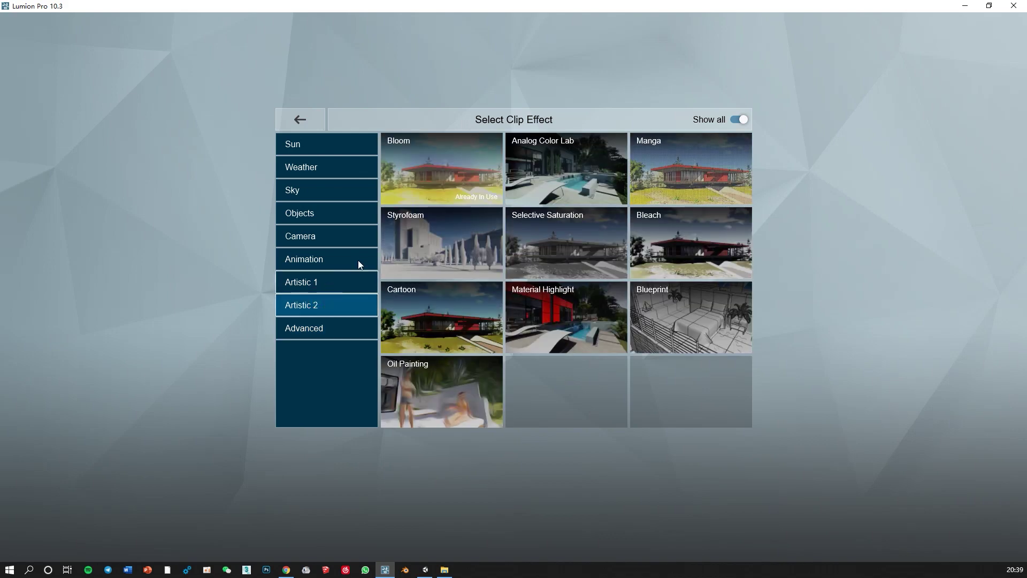
click(560, 163)
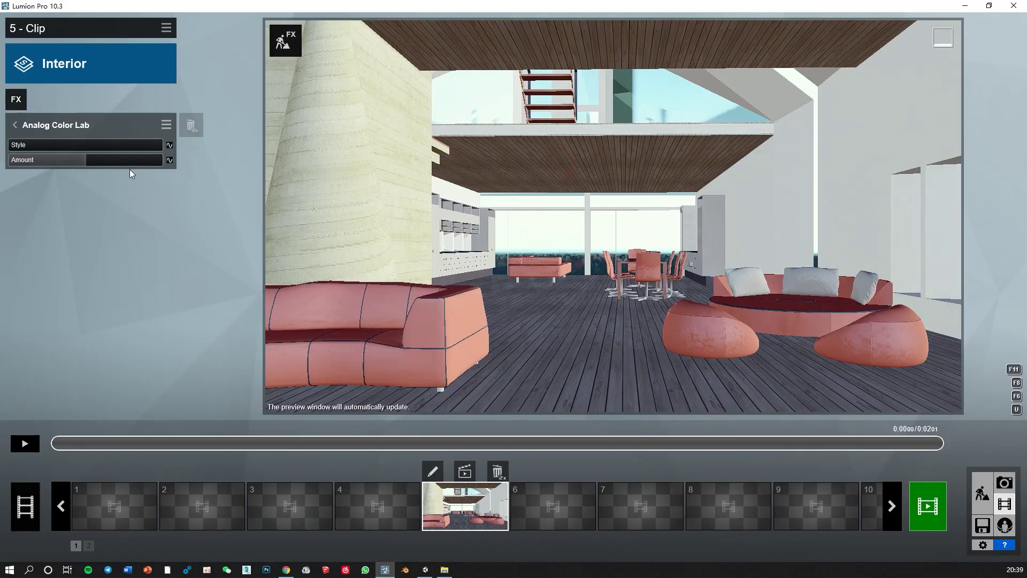
click(32, 128)
Hide Analog Color Lab and move the Sun effect to the top of the list.
click(164, 124)
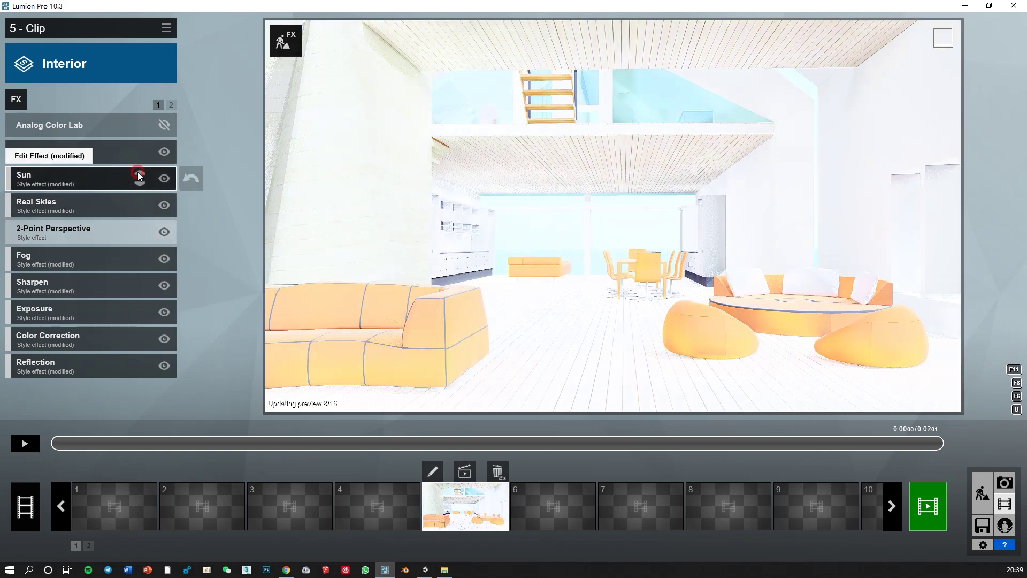
click(140, 172)
click(140, 147)
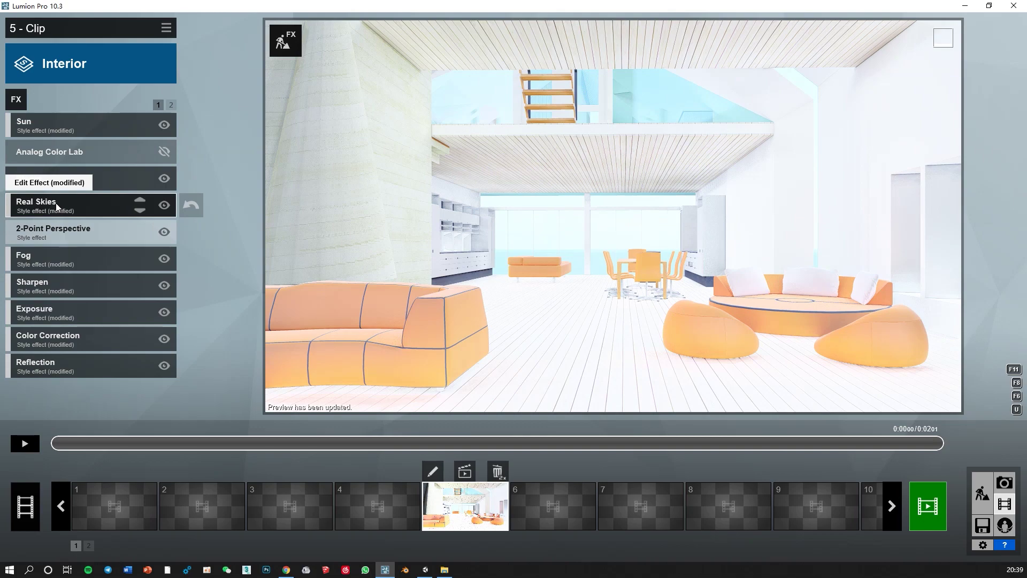
click(982, 492)
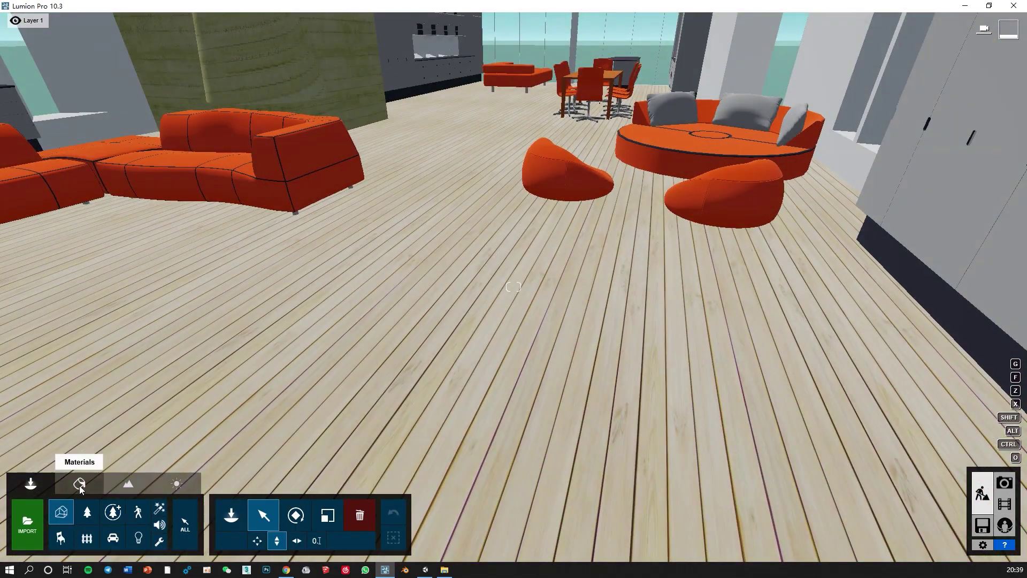
Select the living-room floor and try a herringbone wood from Indoor > Wood.
click(79, 483)
click(357, 352)
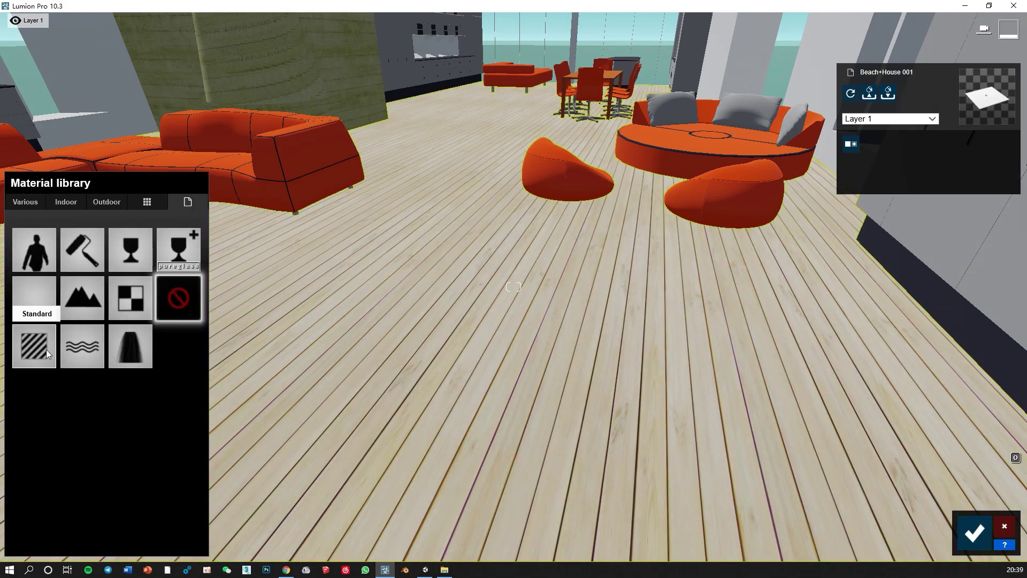
click(46, 348)
click(50, 275)
click(65, 198)
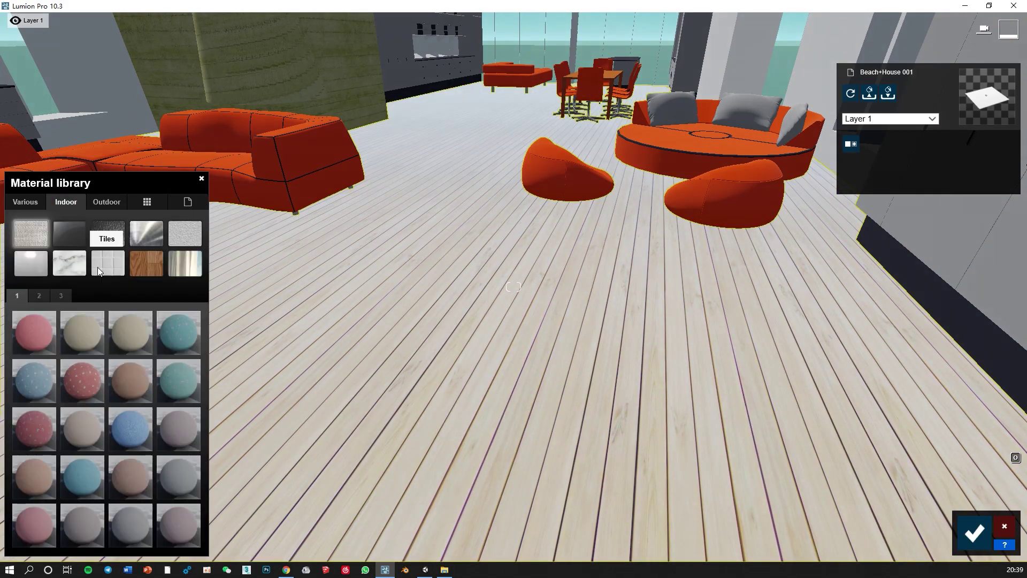
click(142, 264)
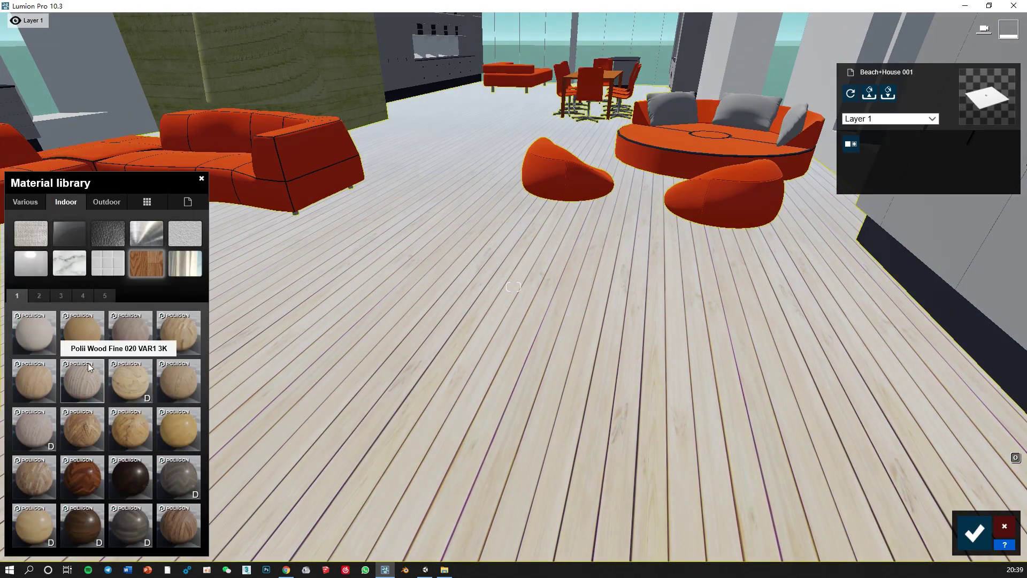
click(174, 432)
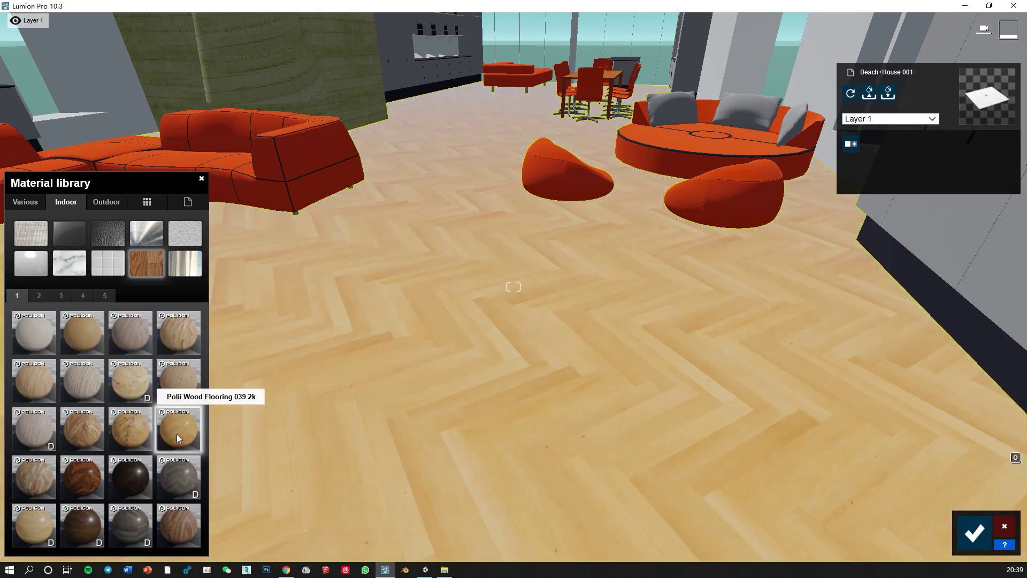
Apply the lighter Polii Wood Flooring 043 2k planks and raise their reflectivity.
key(w)
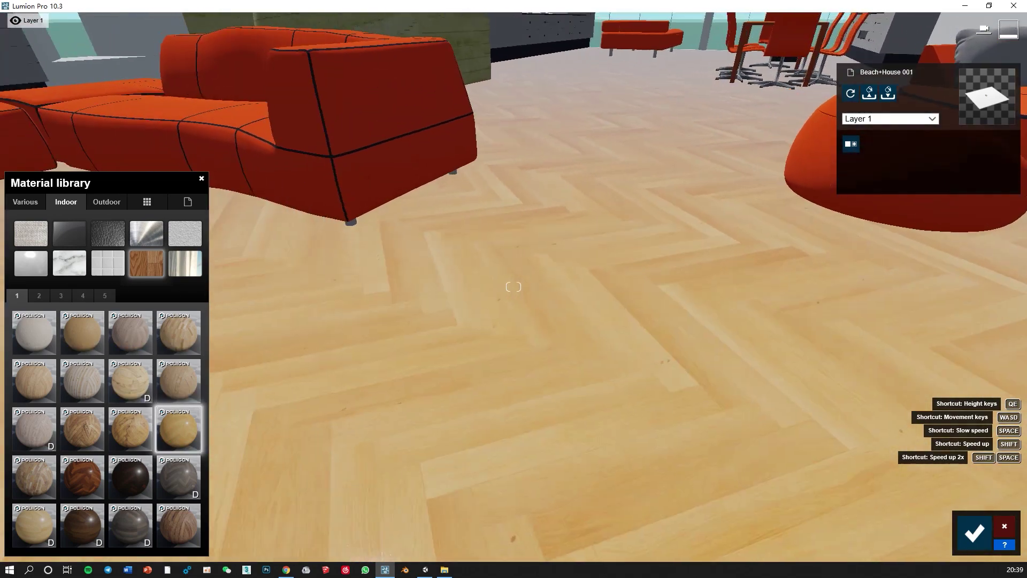
right_drag(193, 447, 162, 447)
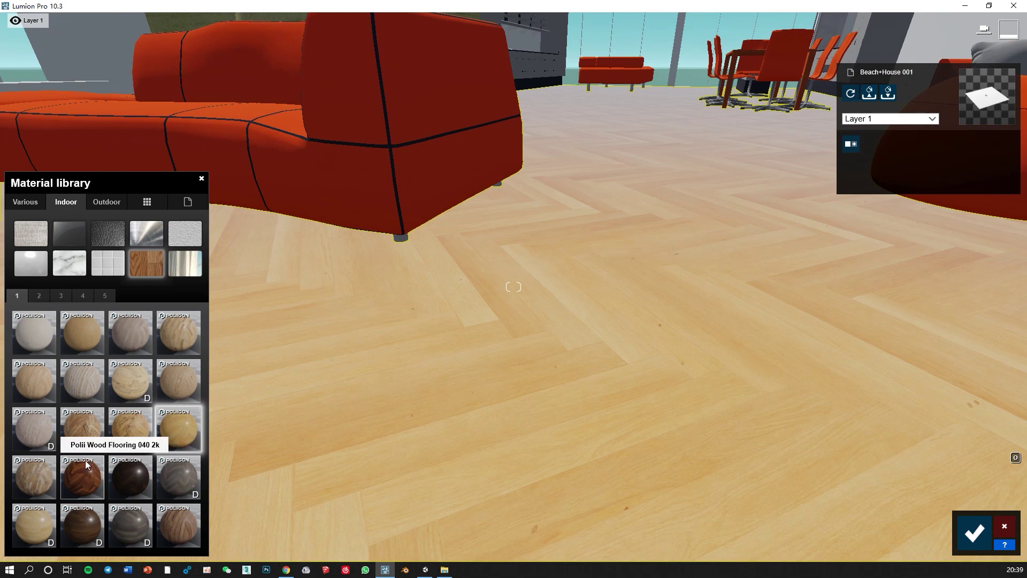
click(40, 527)
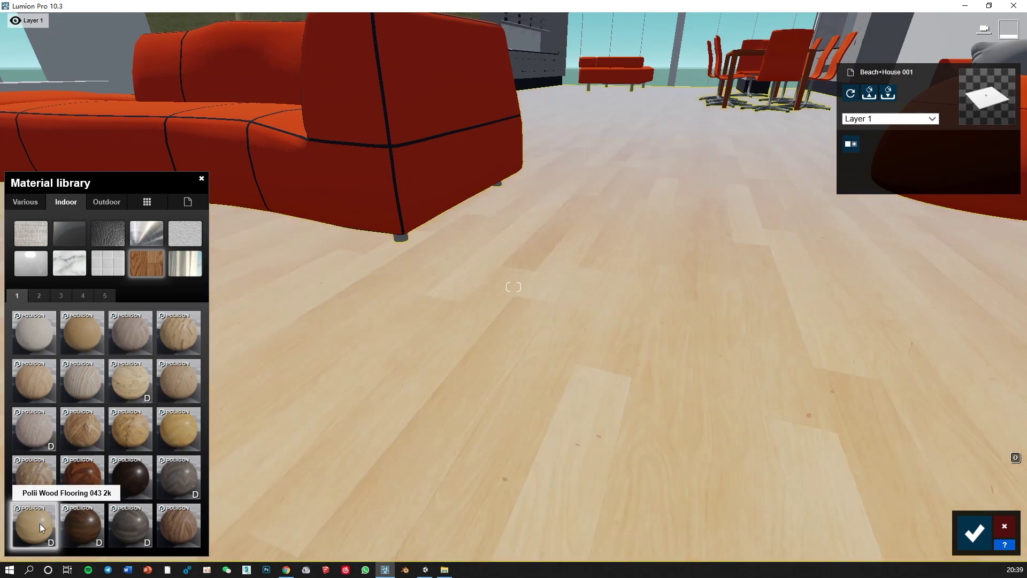
click(40, 523)
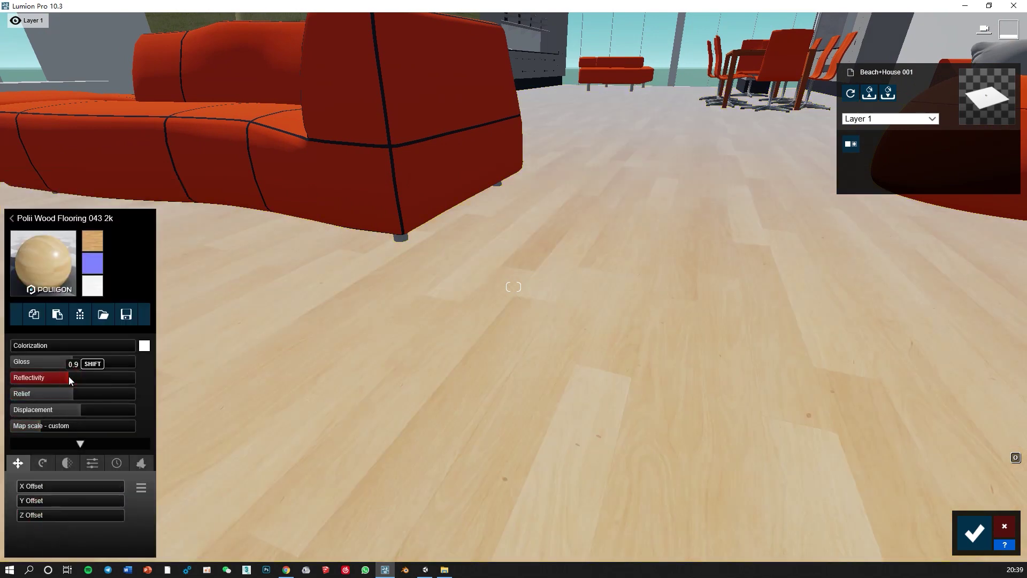
mouse_move(44, 377)
mouse_down()
mouse_move(54, 377)
mouse_move(36, 393)
mouse_up()
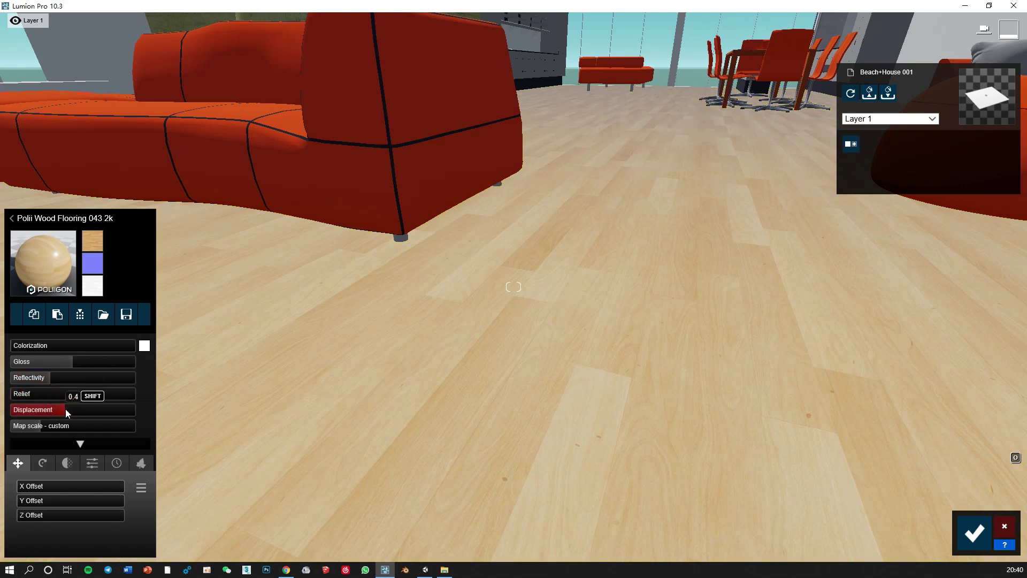
Add weathering and a near-black colorization tint at 0.4 to the floor.
click(117, 462)
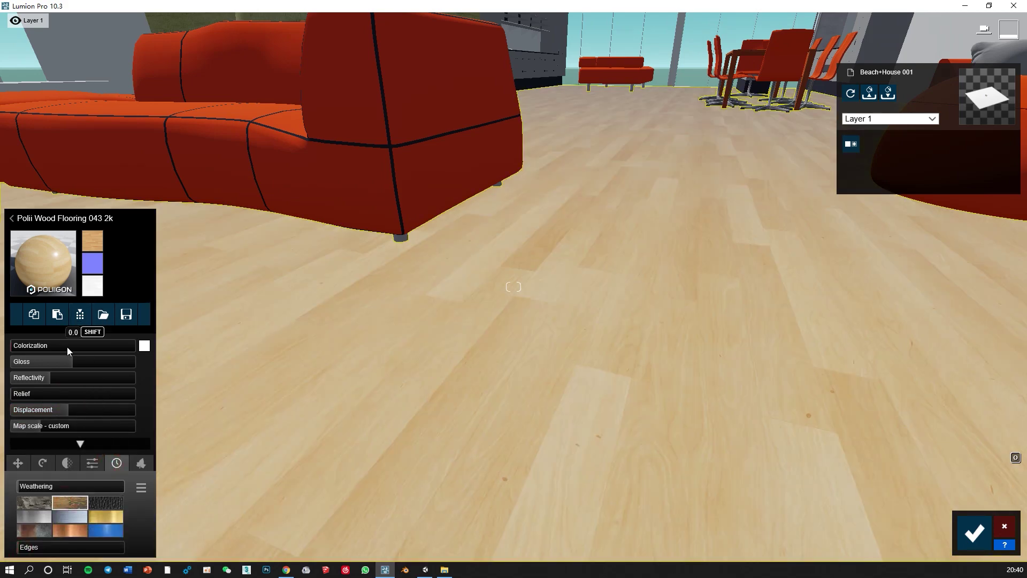
drag(66, 347, 46, 350)
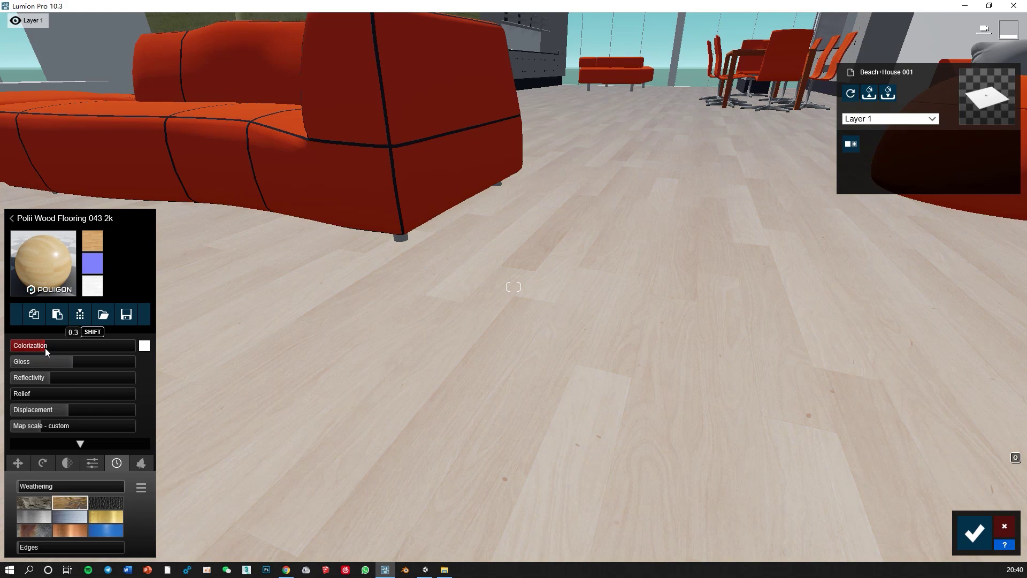
click(144, 345)
click(236, 370)
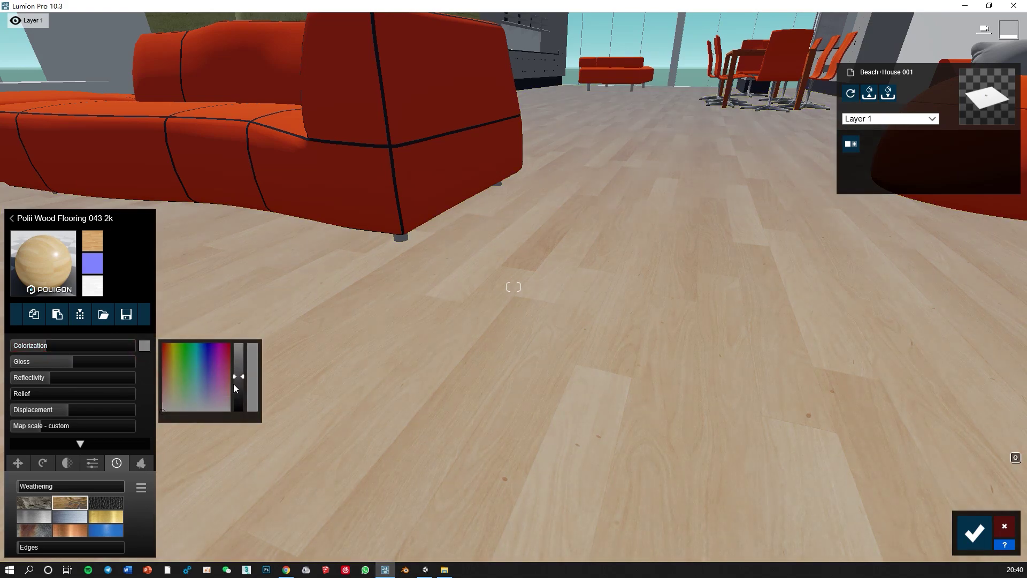
drag(234, 387, 238, 402)
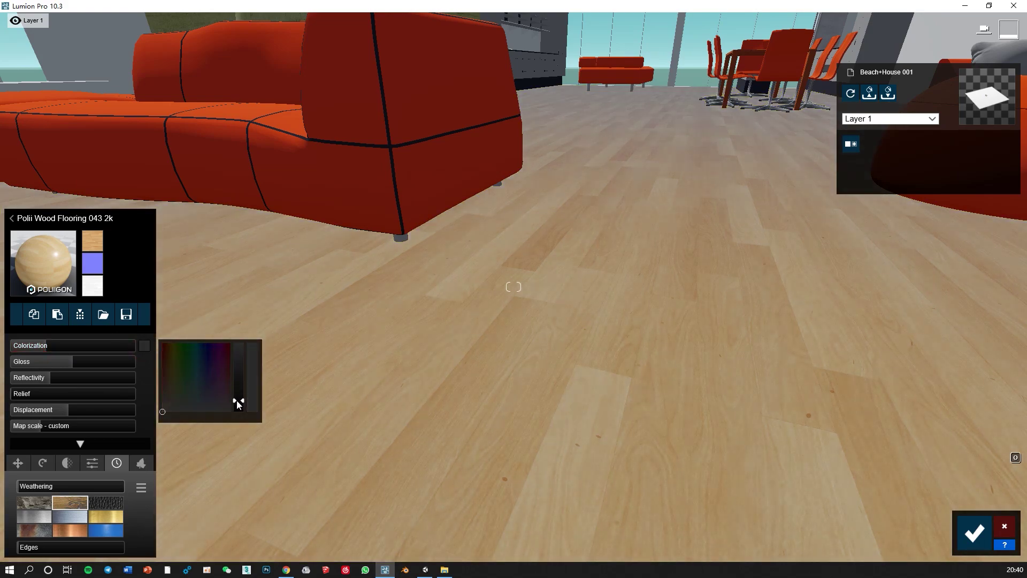
drag(54, 346, 53, 345)
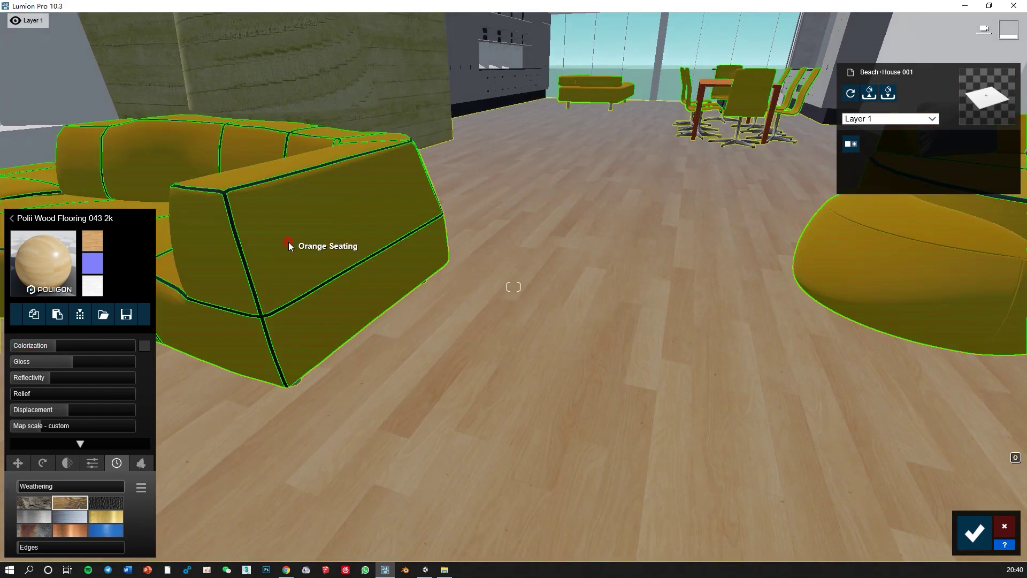
Cover the sofa in the brown Indoor leather material.
click(288, 242)
click(60, 202)
click(109, 233)
click(43, 333)
click(287, 321)
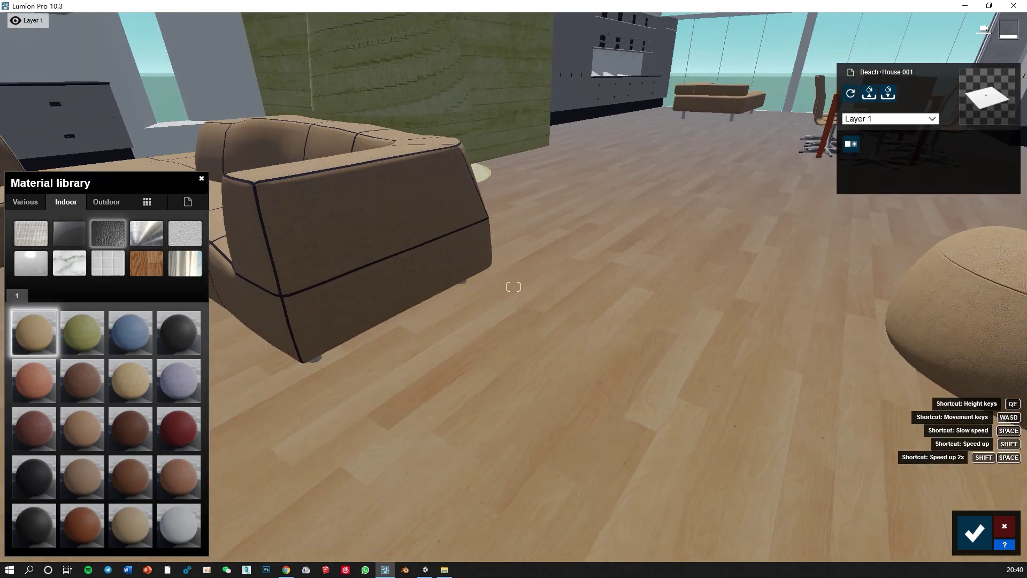
key(w)
key(s)
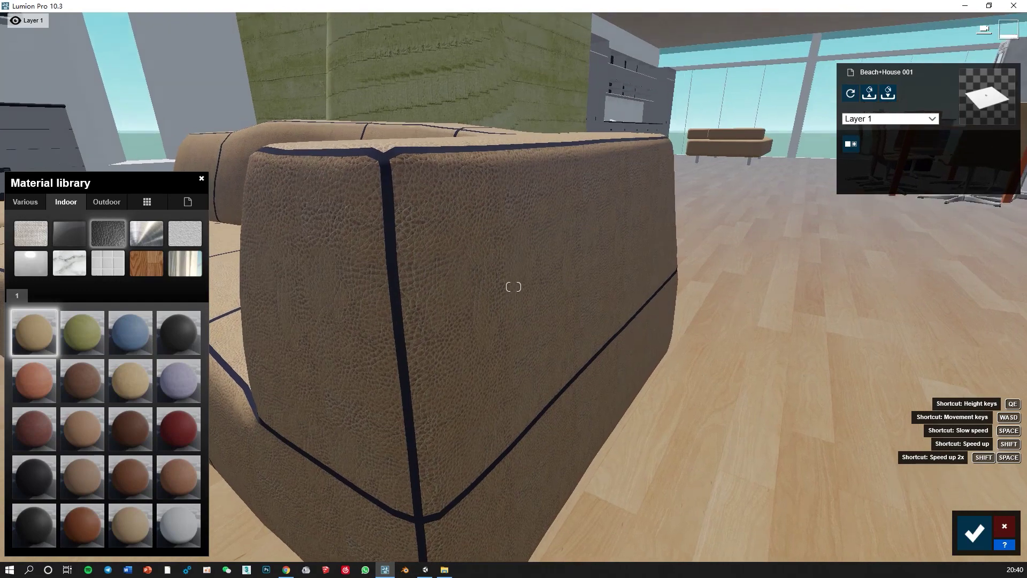
Lower the sofa leather's gloss to 0.5, reduce relief, and add weathering.
click(46, 338)
drag(74, 377, 89, 379)
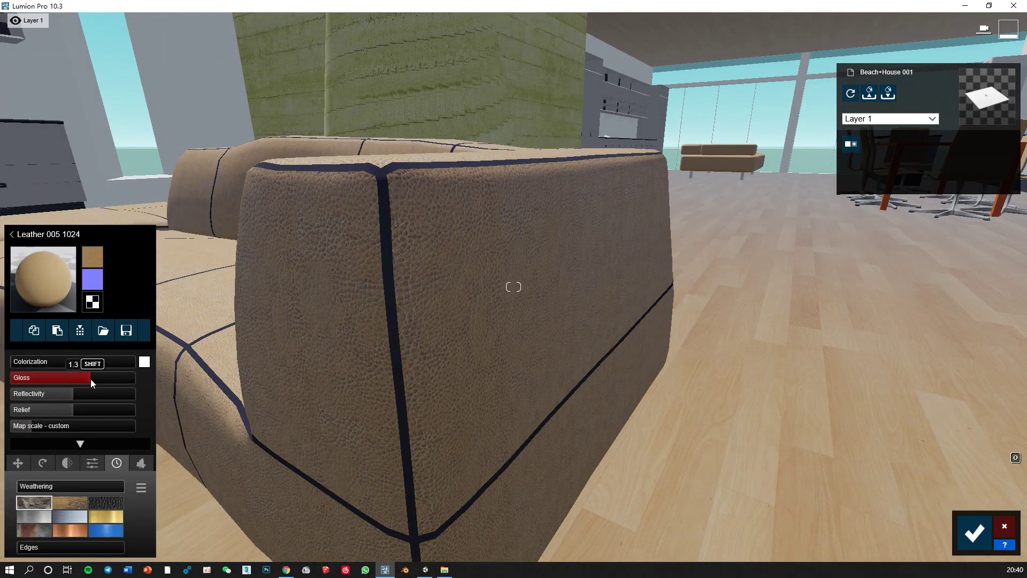
drag(91, 378, 44, 391)
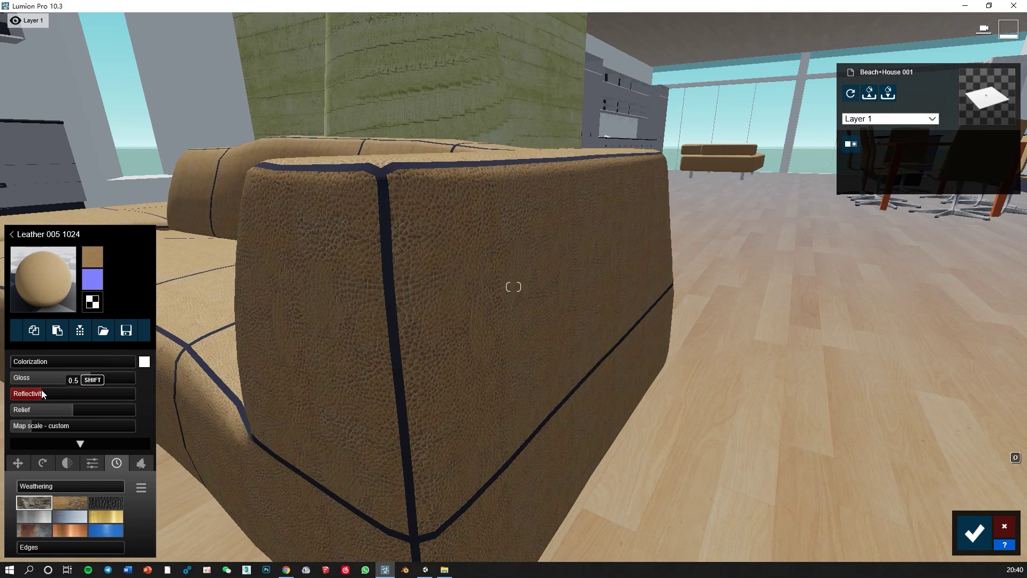
drag(34, 394, 50, 409)
click(105, 502)
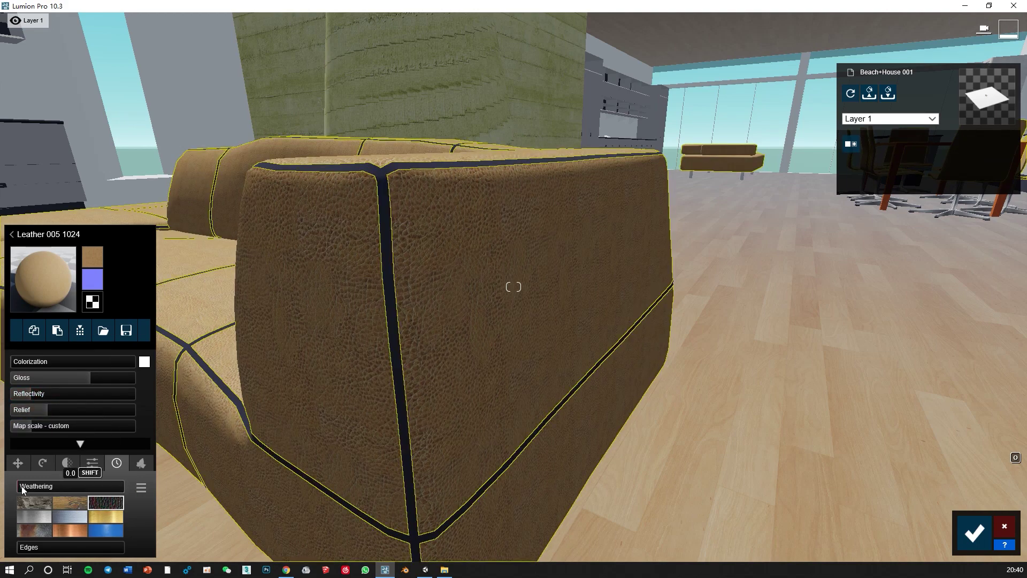
drag(21, 489, 20, 489)
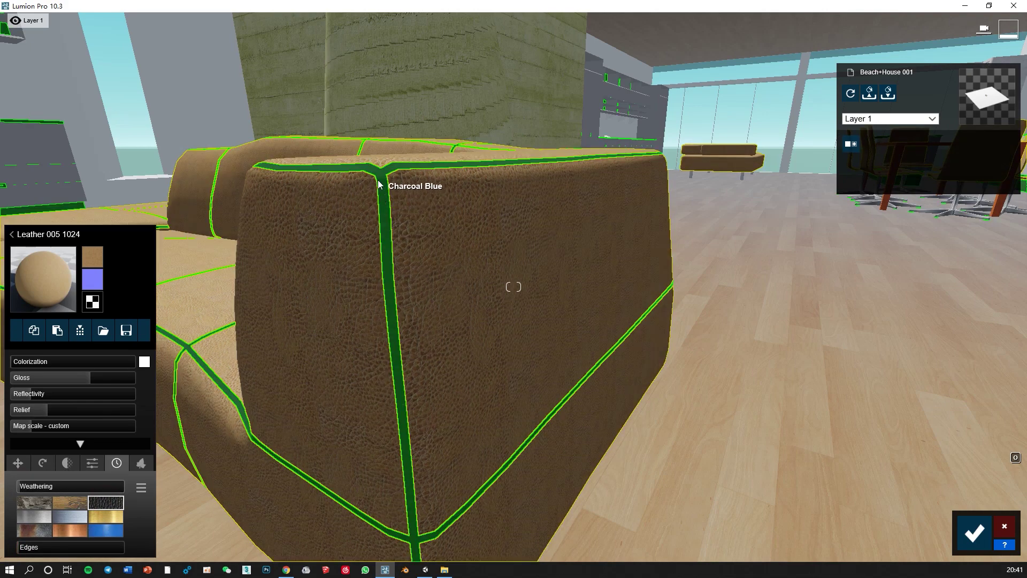
Give the sofa seams Leather 006C 1024 with lower reflectivity and weathering.
click(380, 177)
click(108, 235)
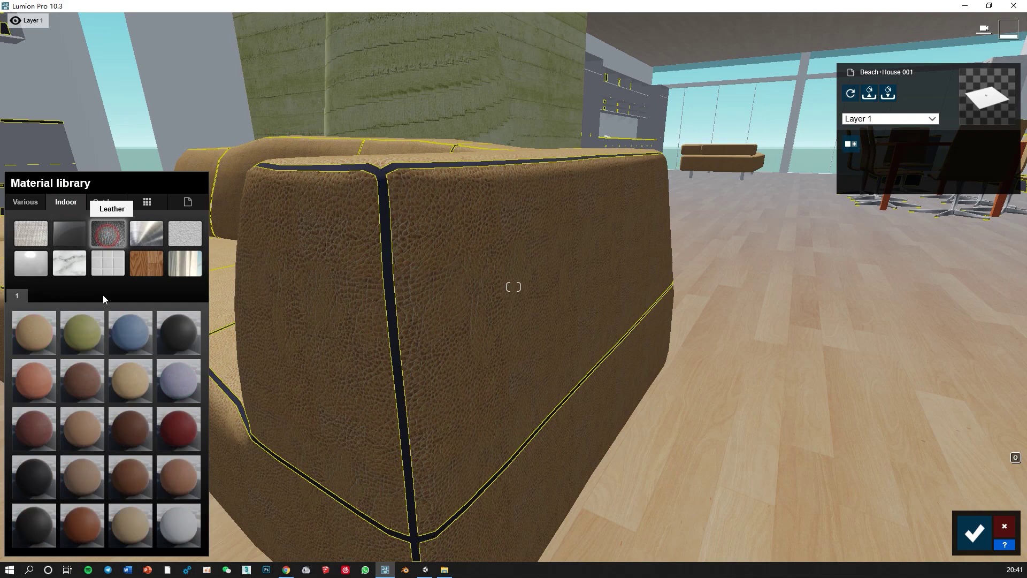
click(173, 338)
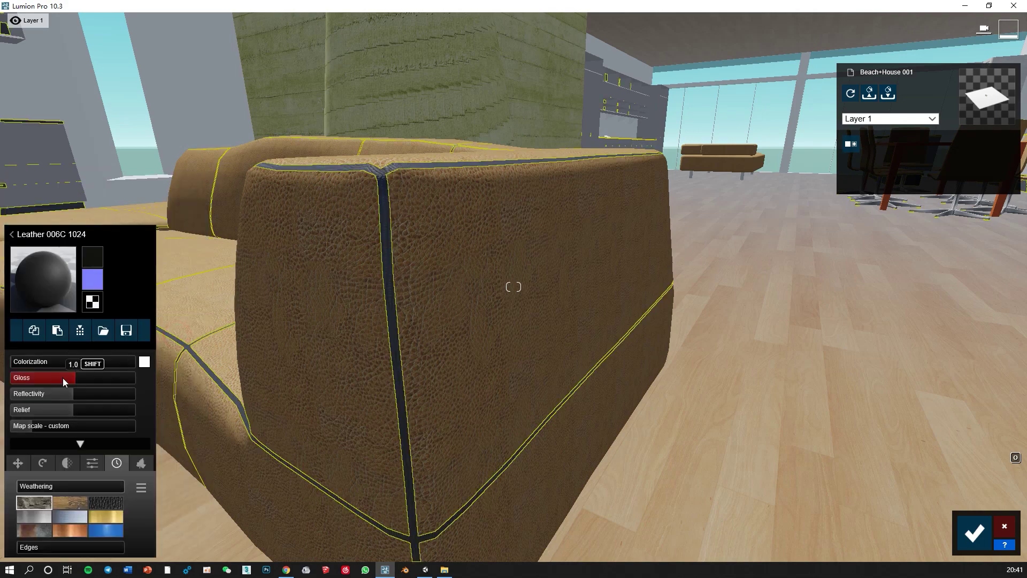
mouse_move(73, 394)
mouse_down()
mouse_move(28, 394)
mouse_move(43, 392)
mouse_move(30, 409)
mouse_up()
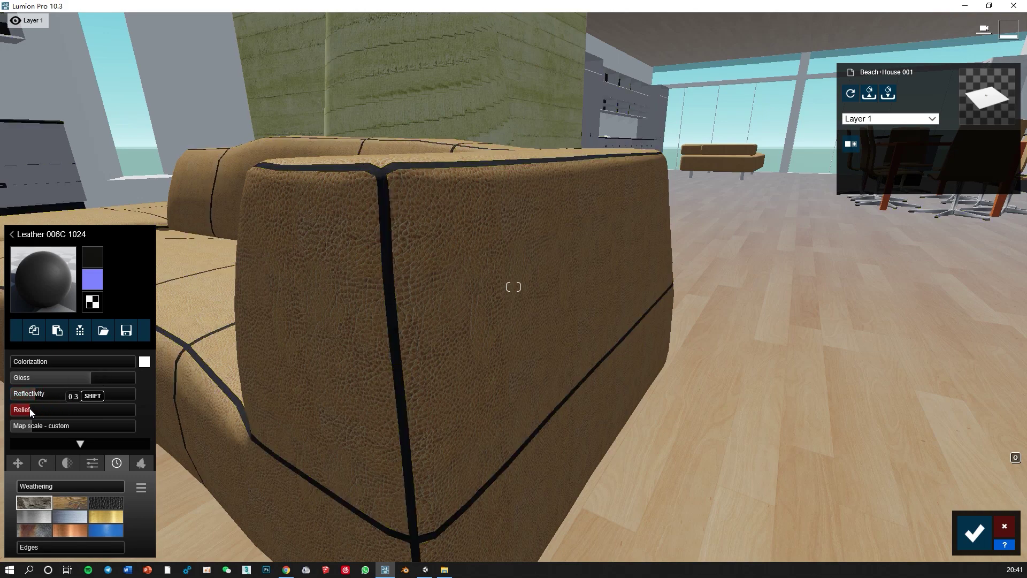
click(106, 502)
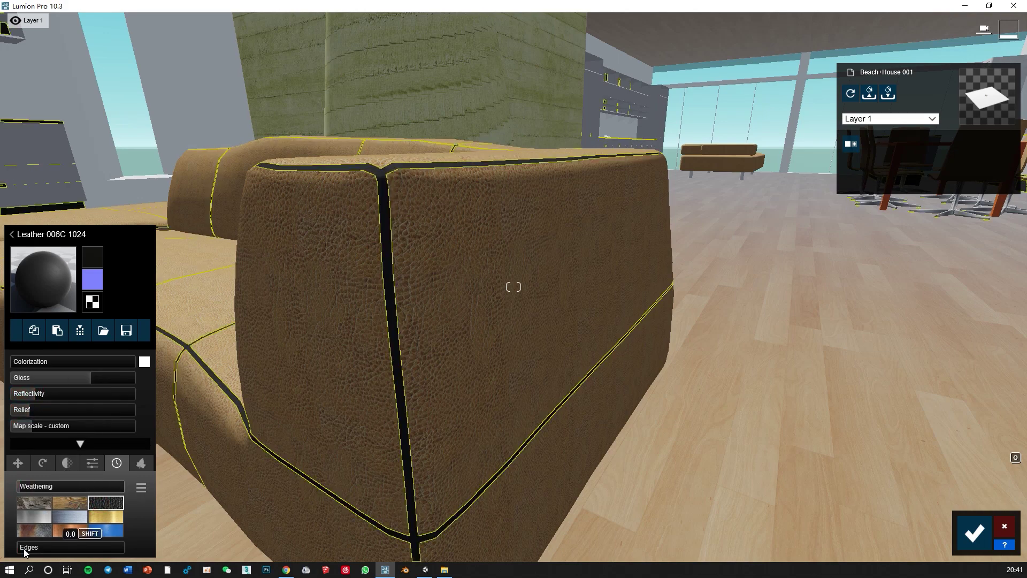
scroll(378, 293, down, 5)
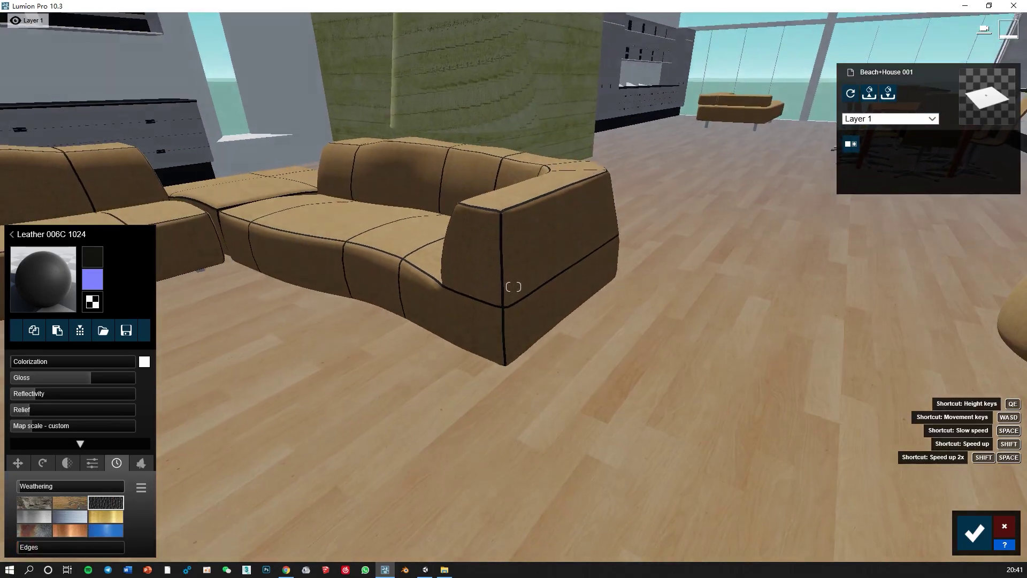
Apply Interior Glass 002 to the mezzanine glass after trying Interior Glass 001.
right_drag(513, 287, 513, 287)
click(687, 218)
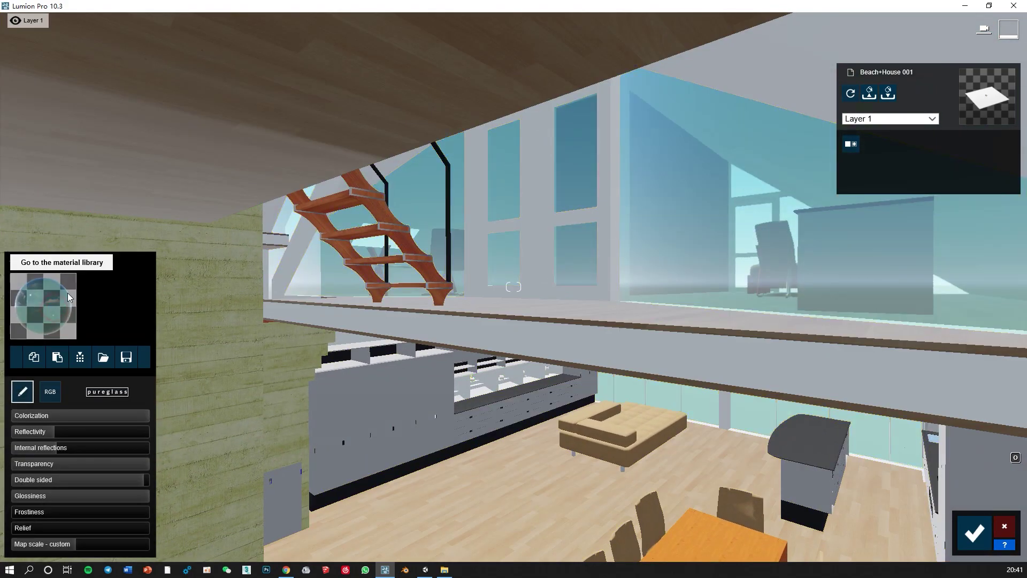
click(68, 297)
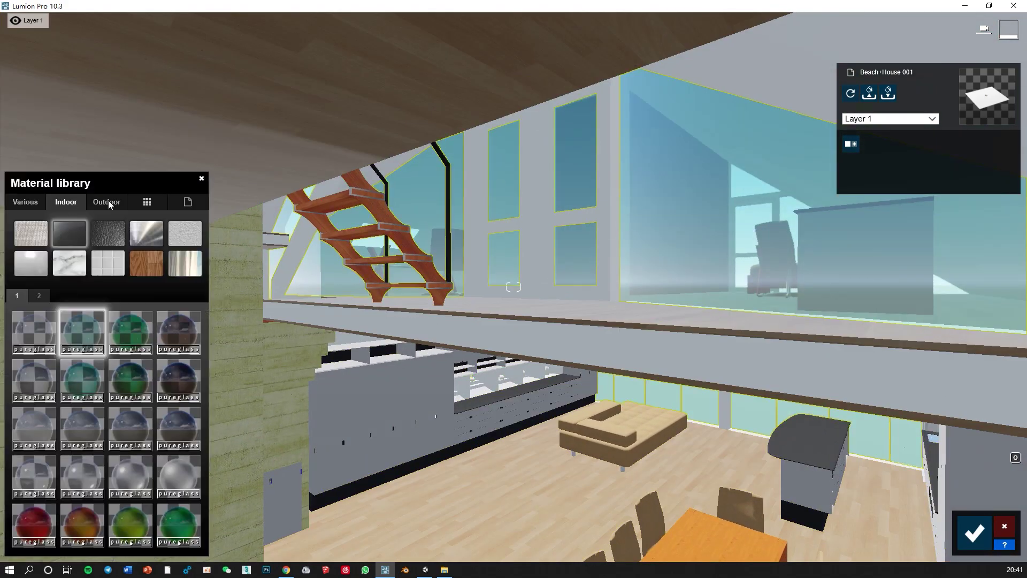
click(40, 333)
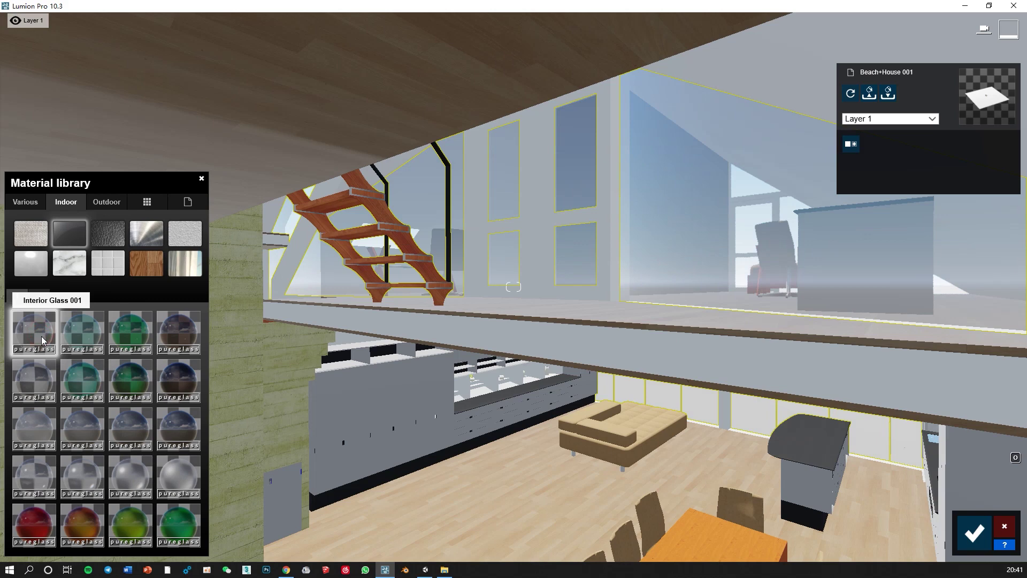
click(84, 332)
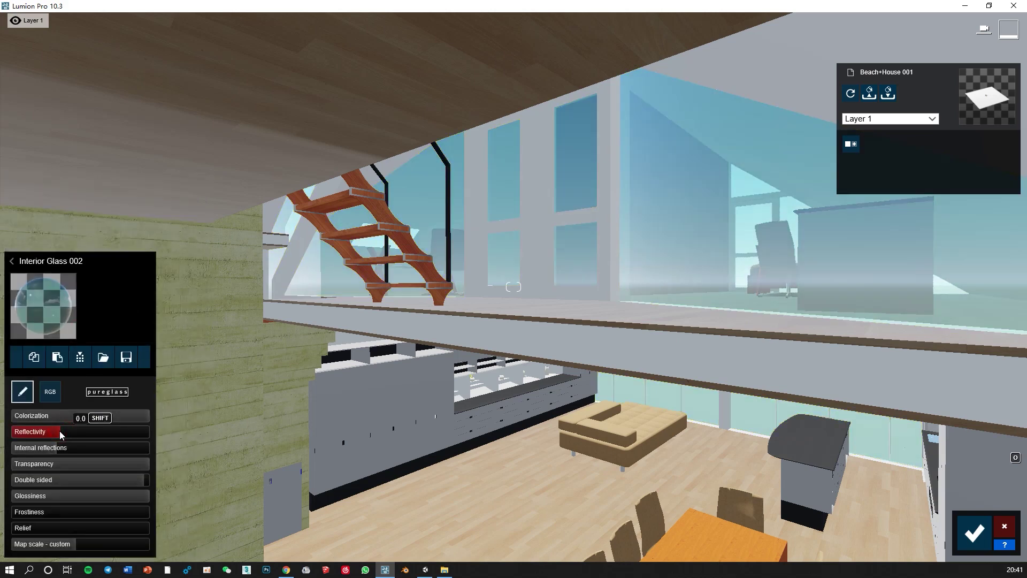
Set glass reflectivity to 0.3, internal reflections to 0.2, and raise glossiness and transparency.
drag(60, 431, 66, 431)
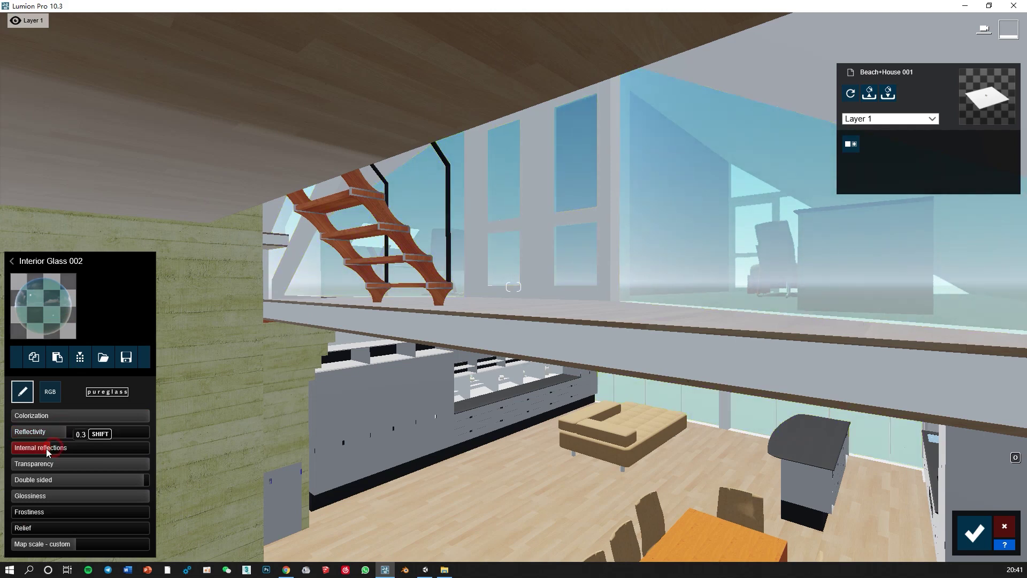
click(53, 446)
mouse_move(131, 464)
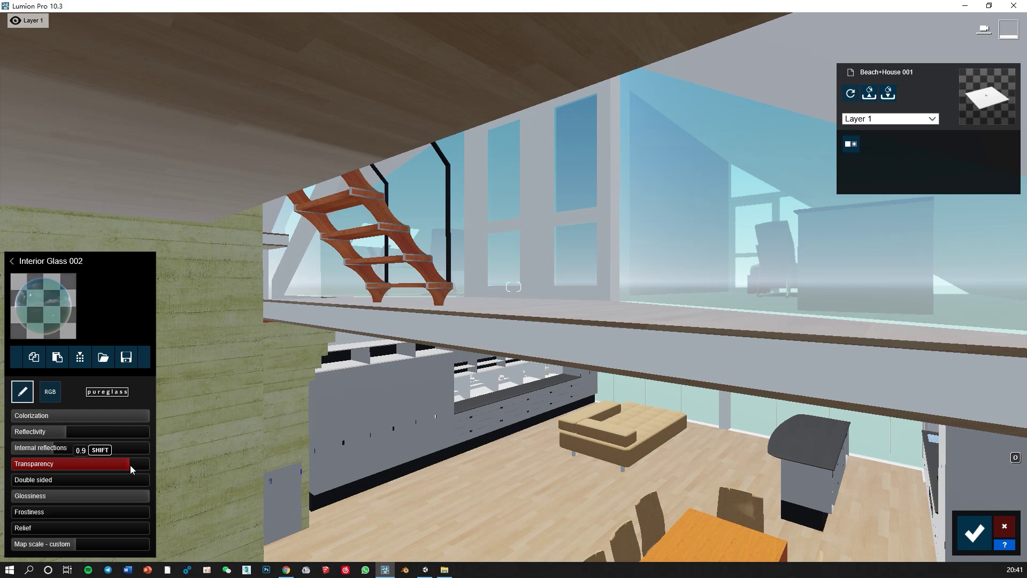
click(128, 499)
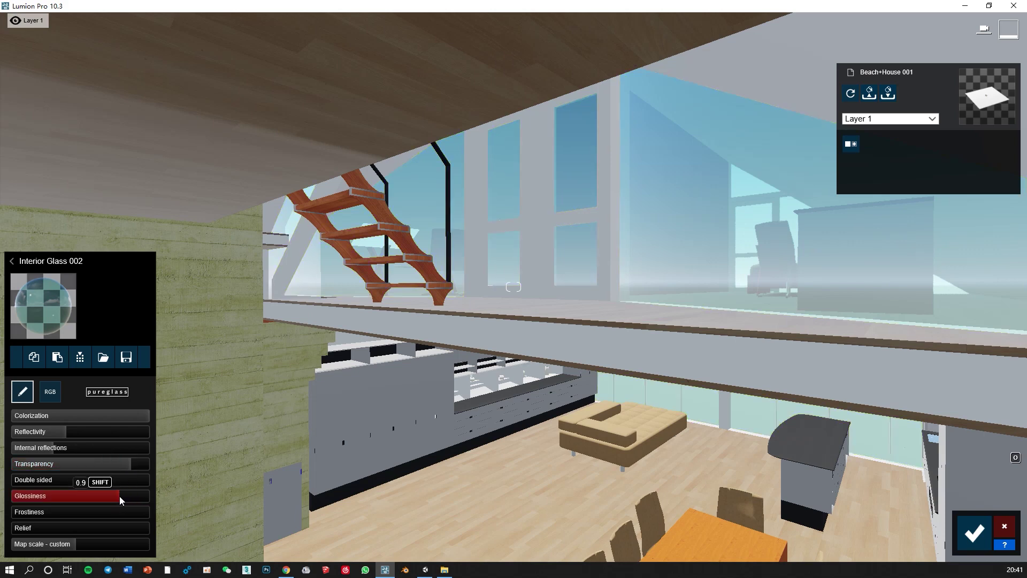
click(140, 465)
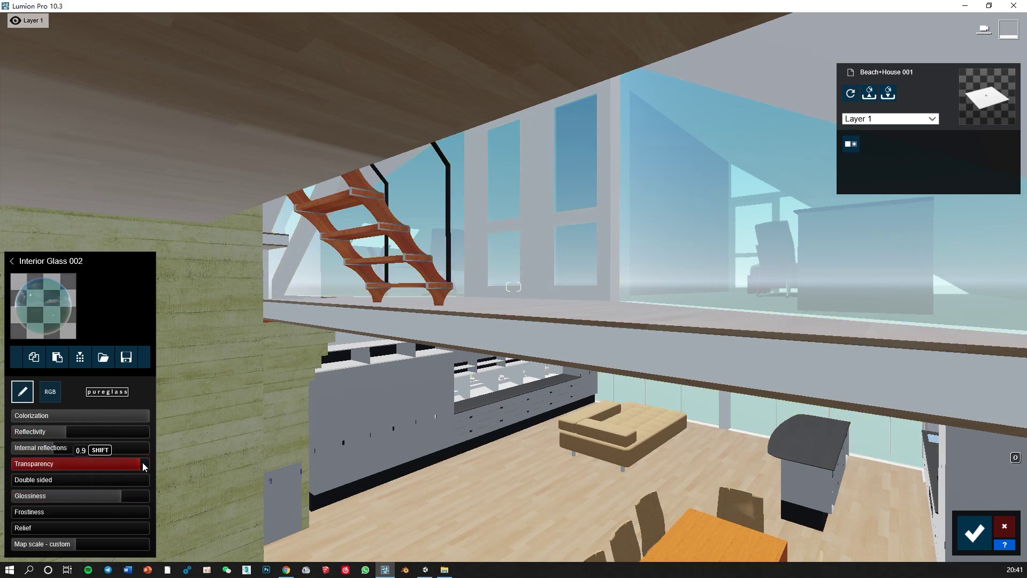
drag(61, 451, 25, 451)
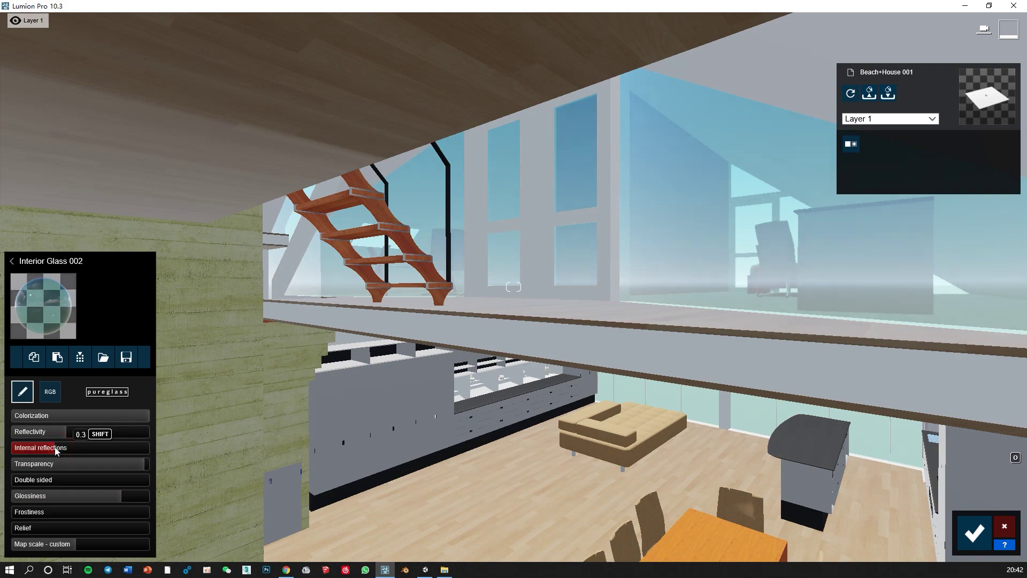
Switch the glass colour to RGB and set a pale tint brightness.
right_drag(232, 366, 81, 399)
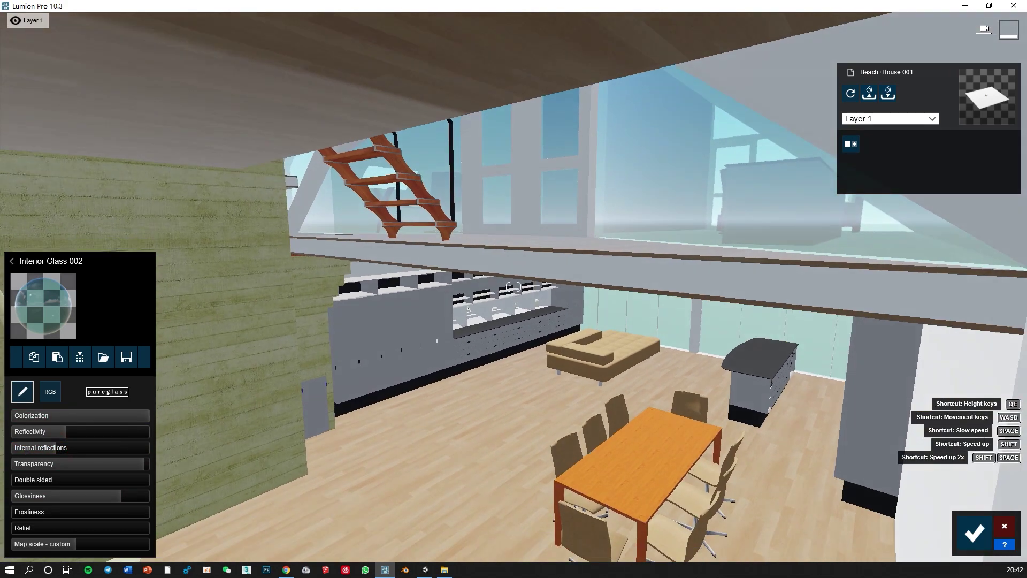
click(49, 392)
drag(107, 436, 108, 440)
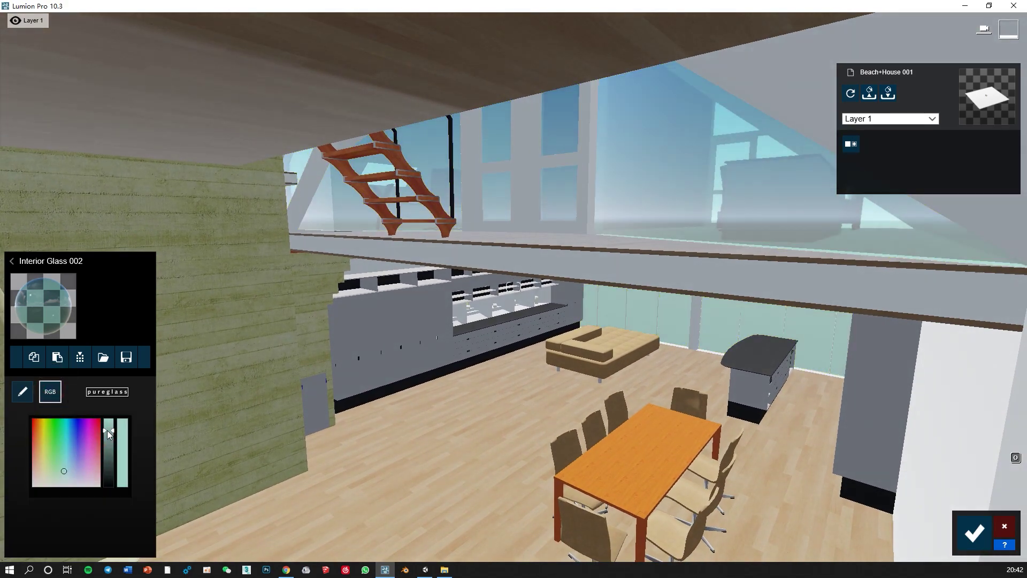
right_drag(375, 321, 527, 322)
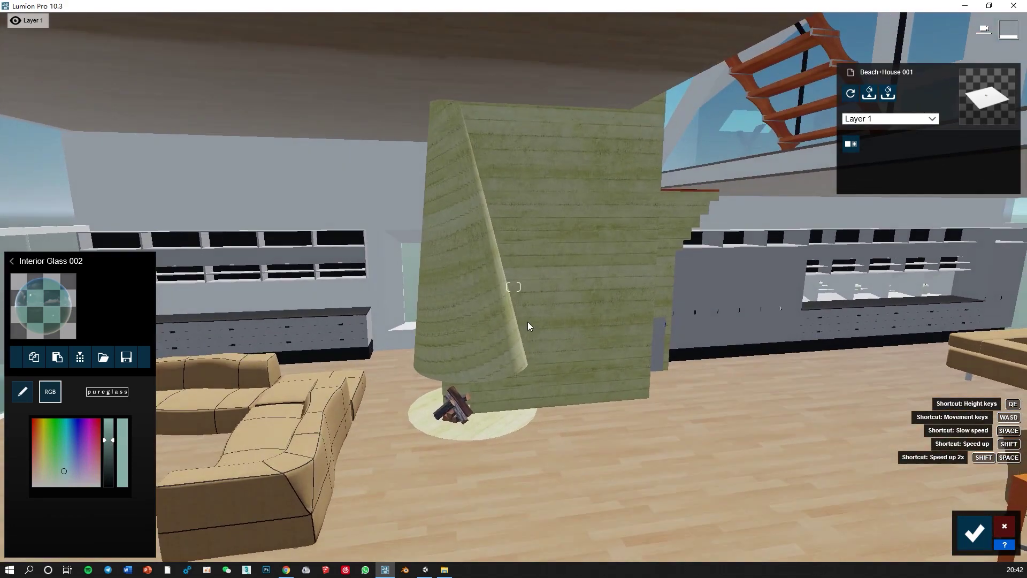
Apply Polii Wood Fine 013 to the rammed-earth wall with lower reflectivity.
click(491, 340)
click(66, 201)
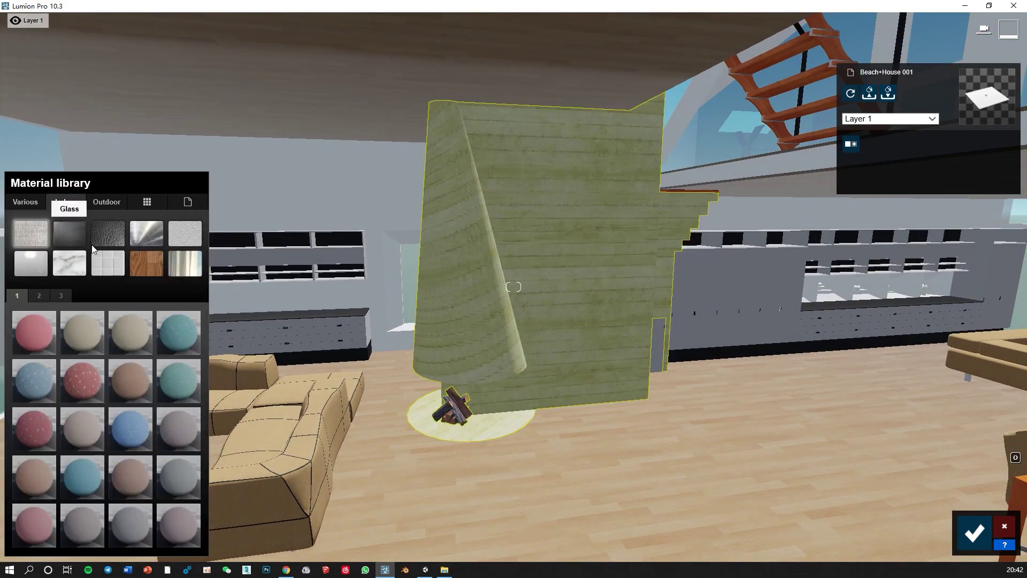
click(89, 340)
click(88, 341)
drag(64, 394, 51, 396)
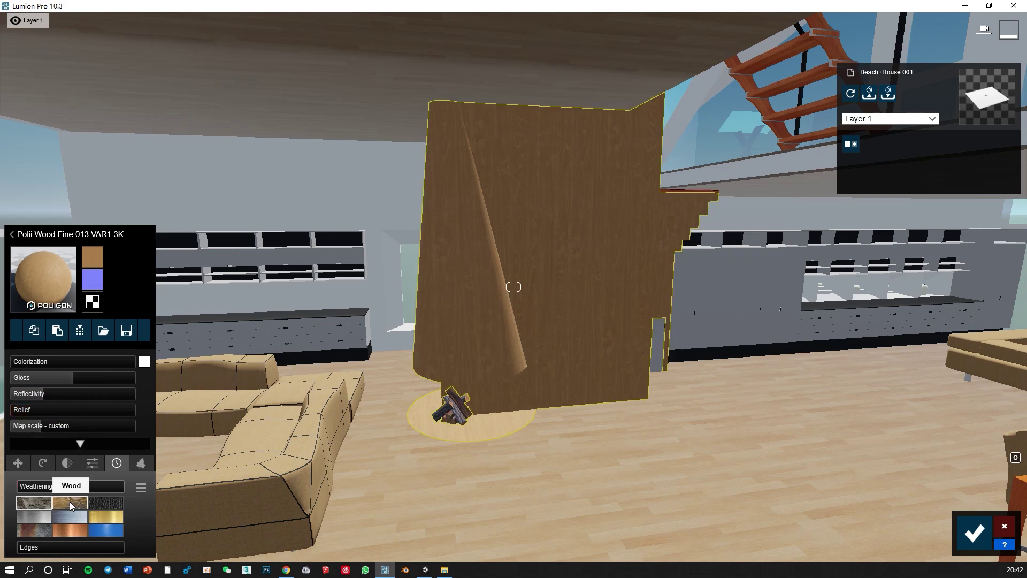
Give the wall wood weathering at 0.2 and a grey colorization at 0.3.
click(55, 503)
drag(16, 490, 46, 493)
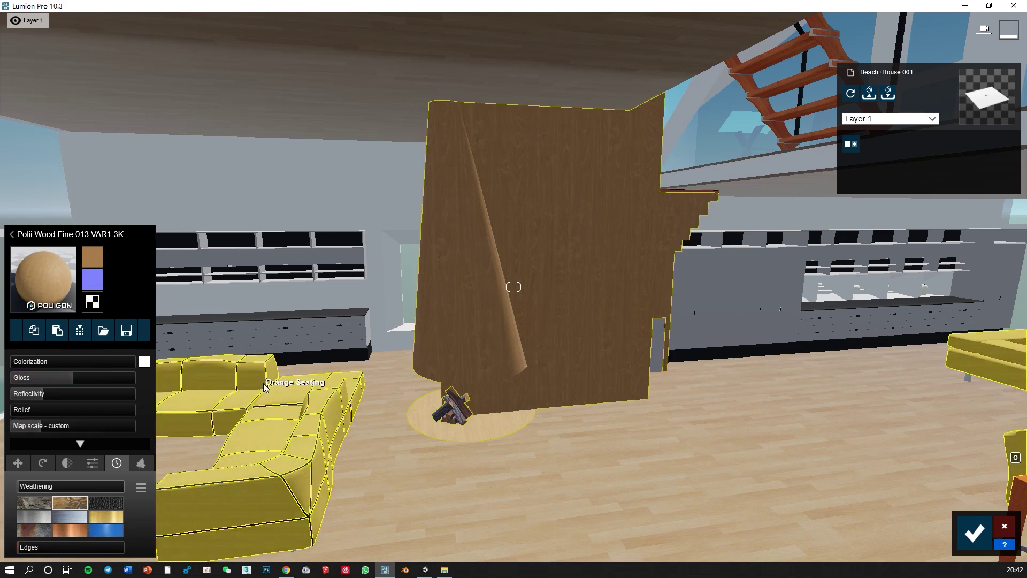
click(44, 365)
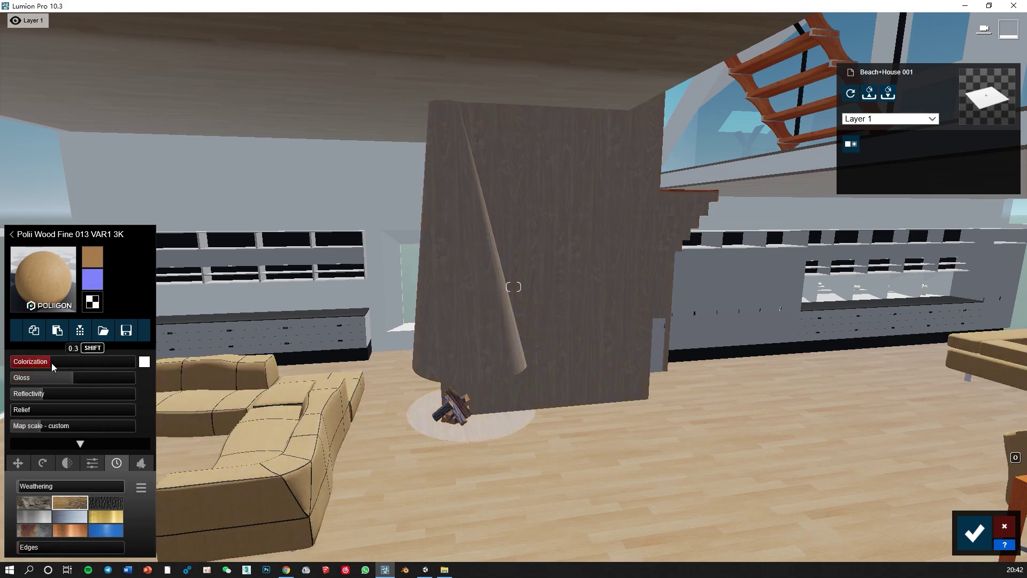
click(145, 361)
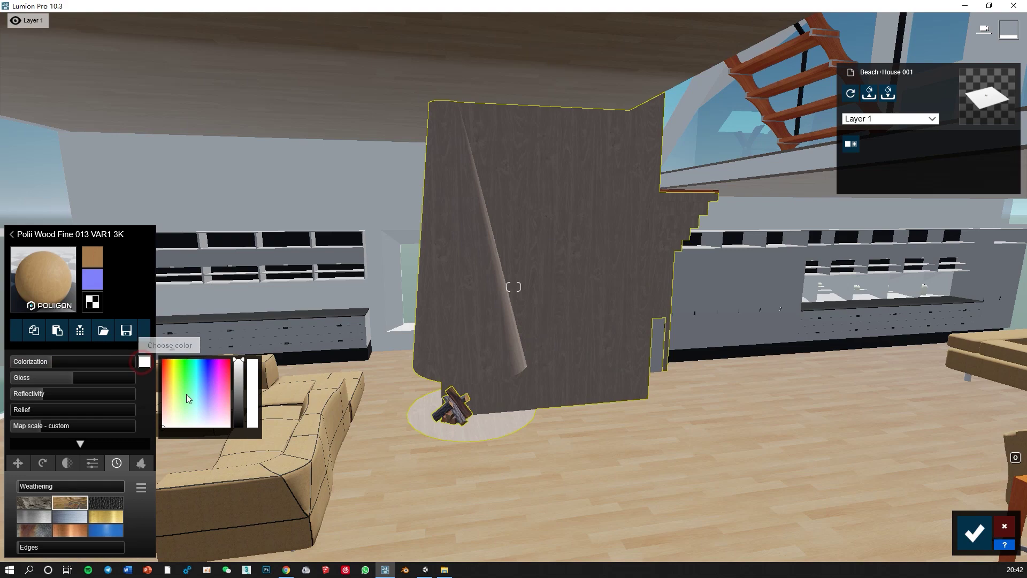
click(240, 382)
click(49, 364)
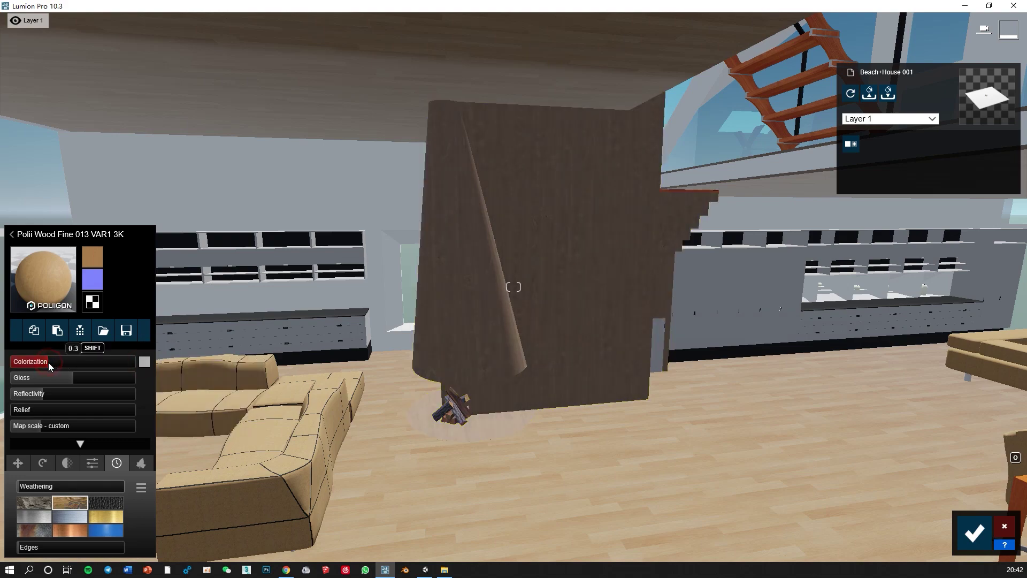
mouse_move(42, 365)
right_down()
mouse_move(160, 418)
mouse_move(242, 413)
right_up()
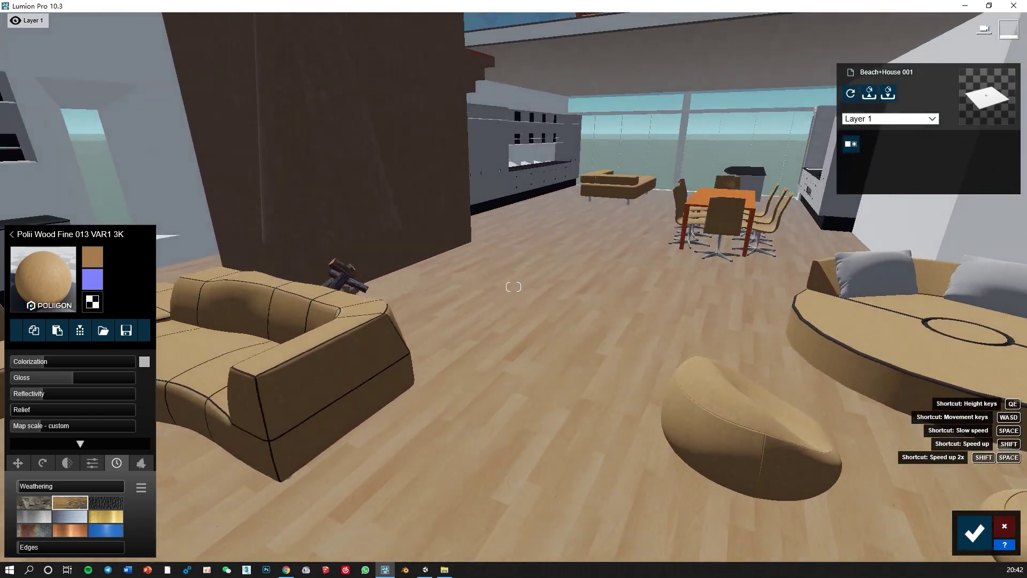
Tint the floor a dark colour with colorization at 0.4.
click(317, 340)
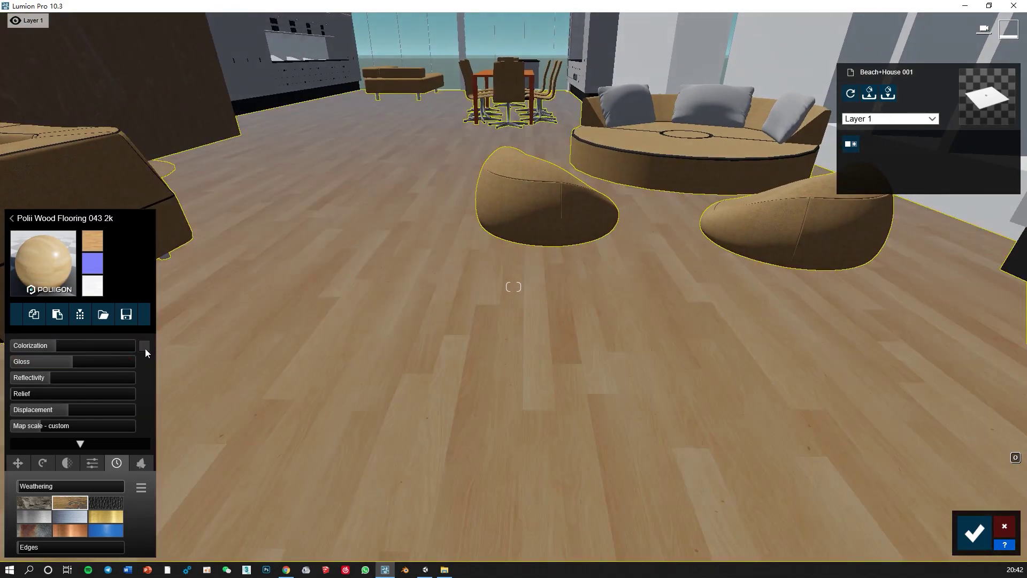
click(145, 345)
click(238, 401)
drag(70, 349, 67, 345)
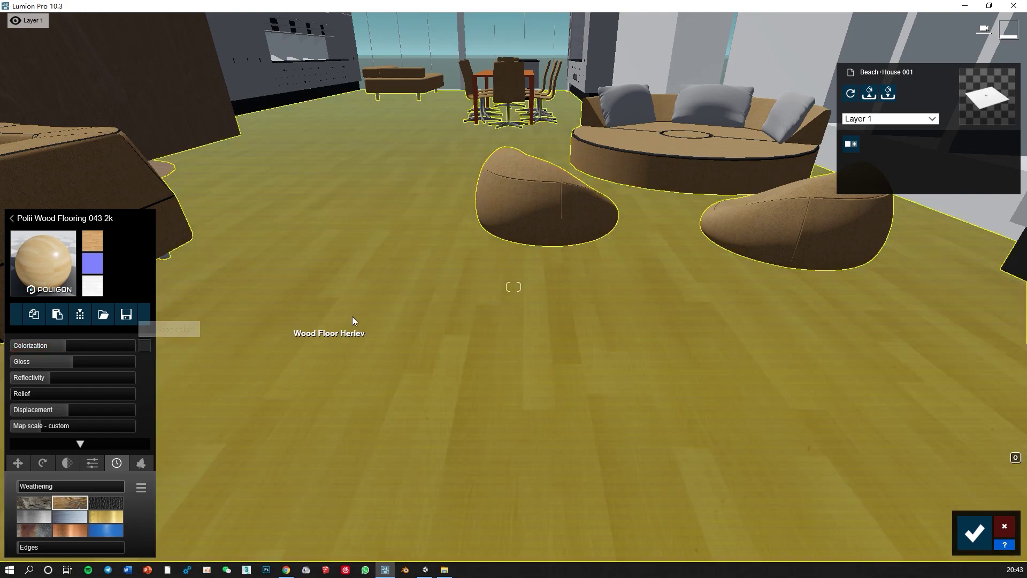
Turn toward the round sofa and save the material edits.
right_drag(352, 316, 481, 347)
key(w)
right_drag(513, 286, 380, 245)
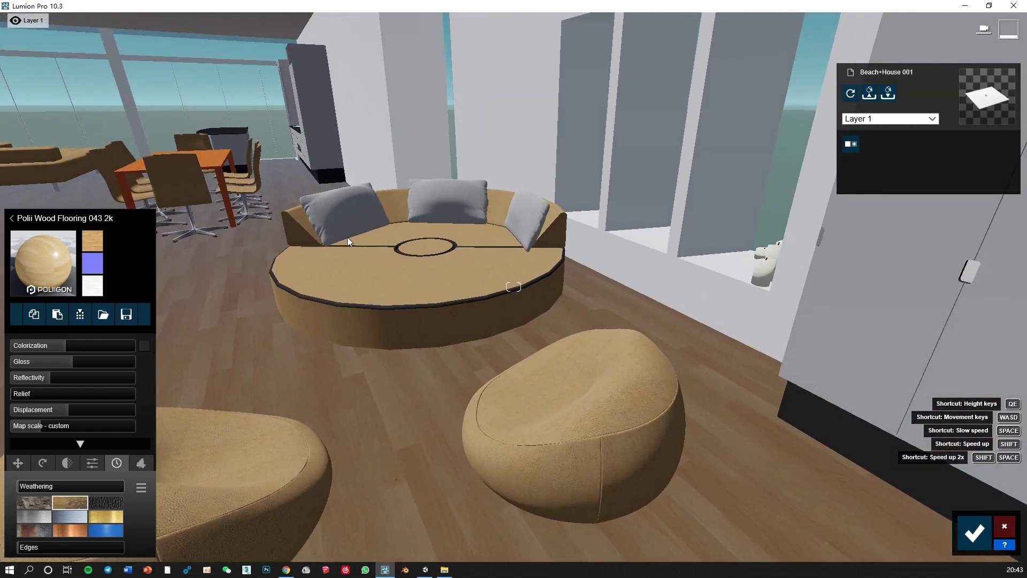
click(350, 217)
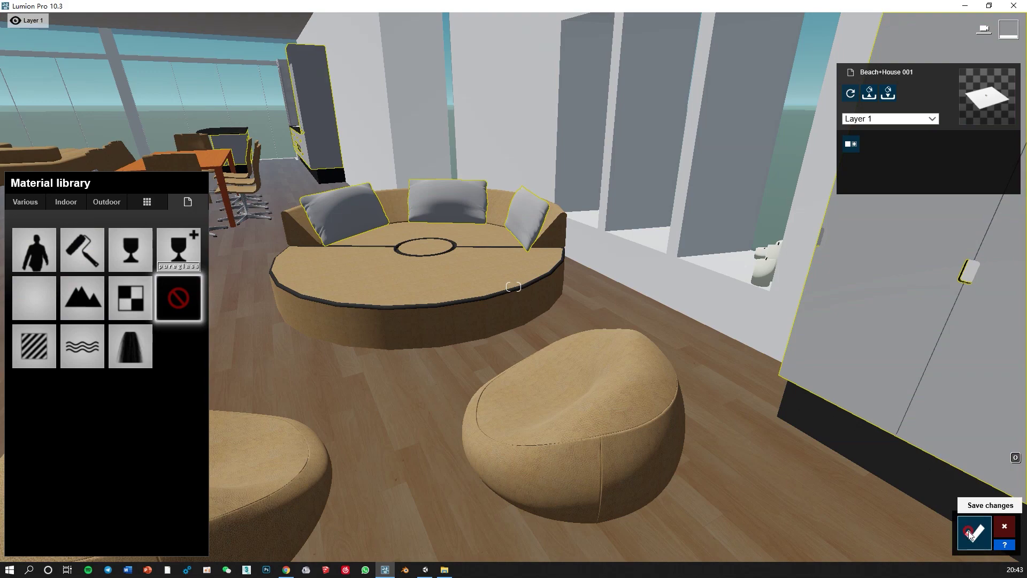
click(970, 532)
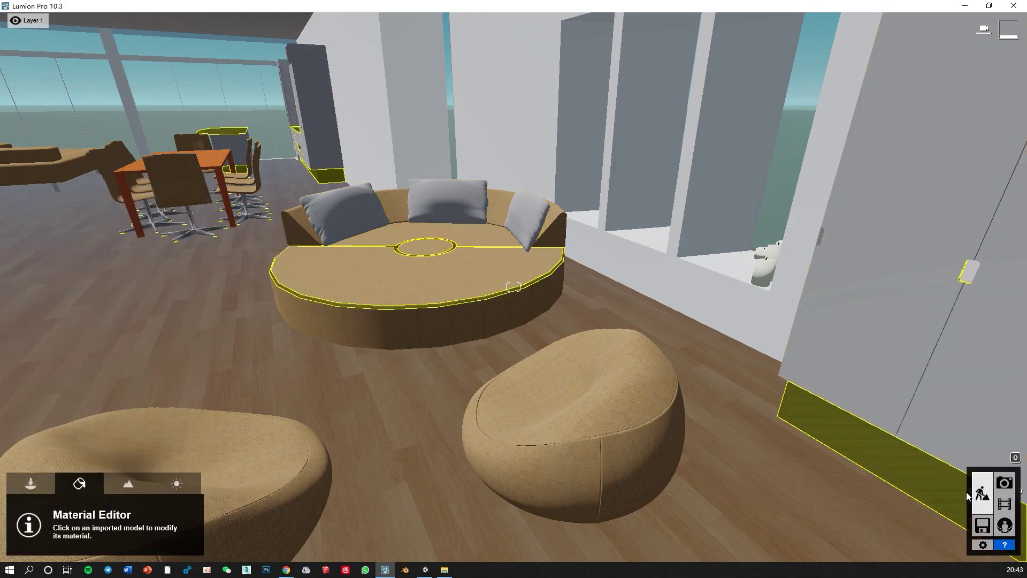
Edit clip 5's camera and set its eye height to 0.87 m.
click(1004, 503)
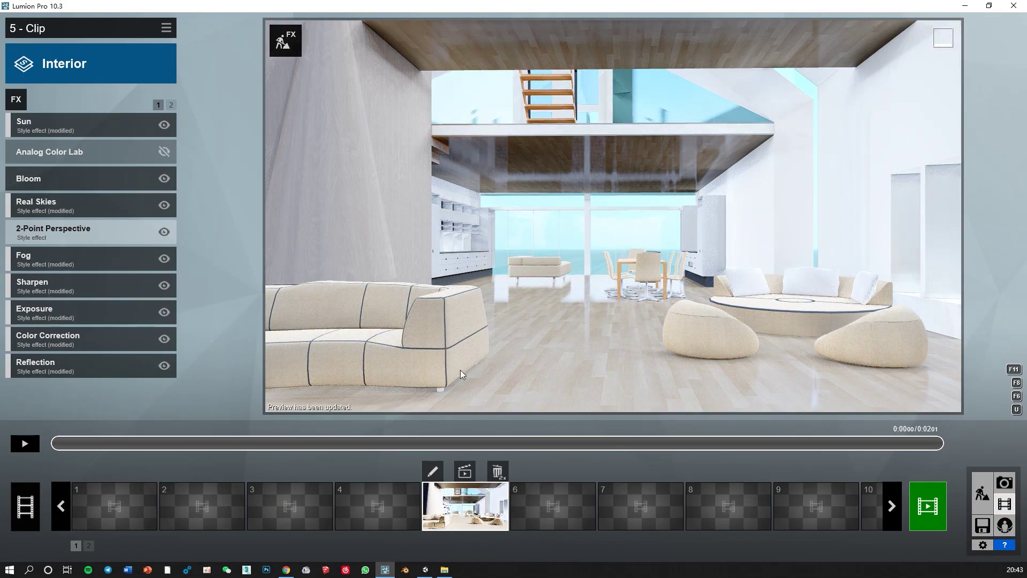
click(433, 471)
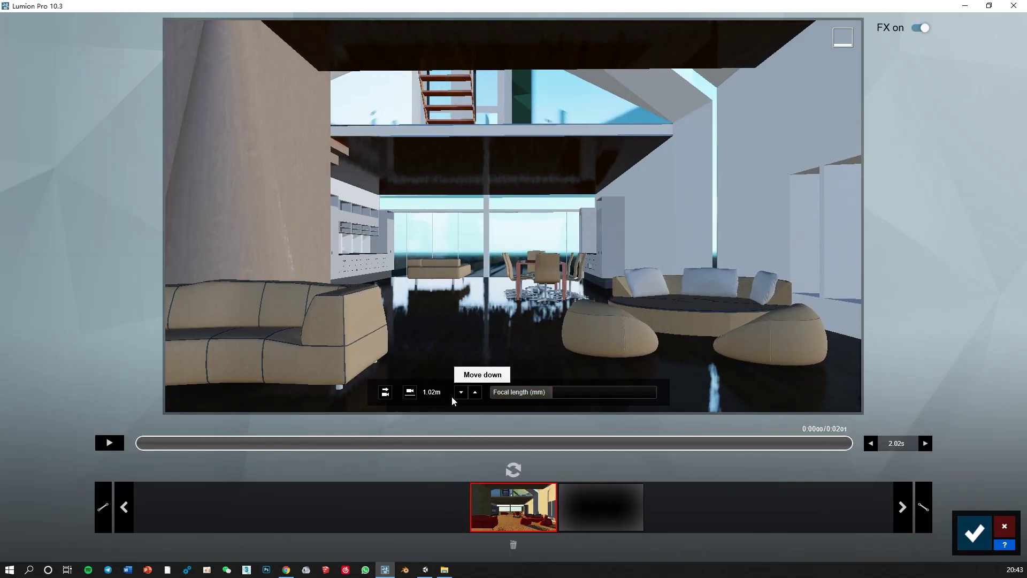
drag(410, 392, 481, 344)
drag(410, 393, 410, 428)
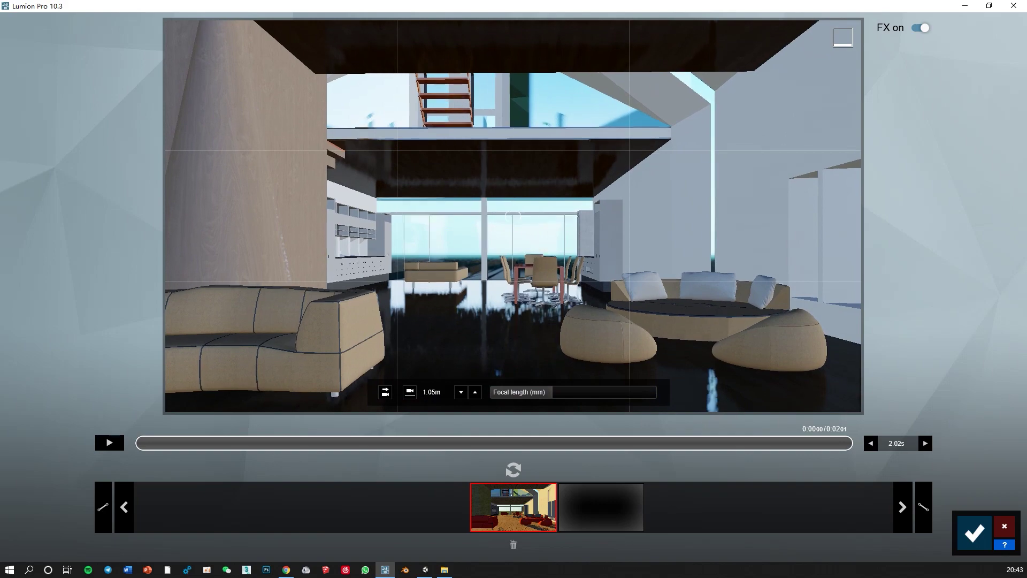
Move clip 5's camera slightly forward and update its keyframe.
key(w)
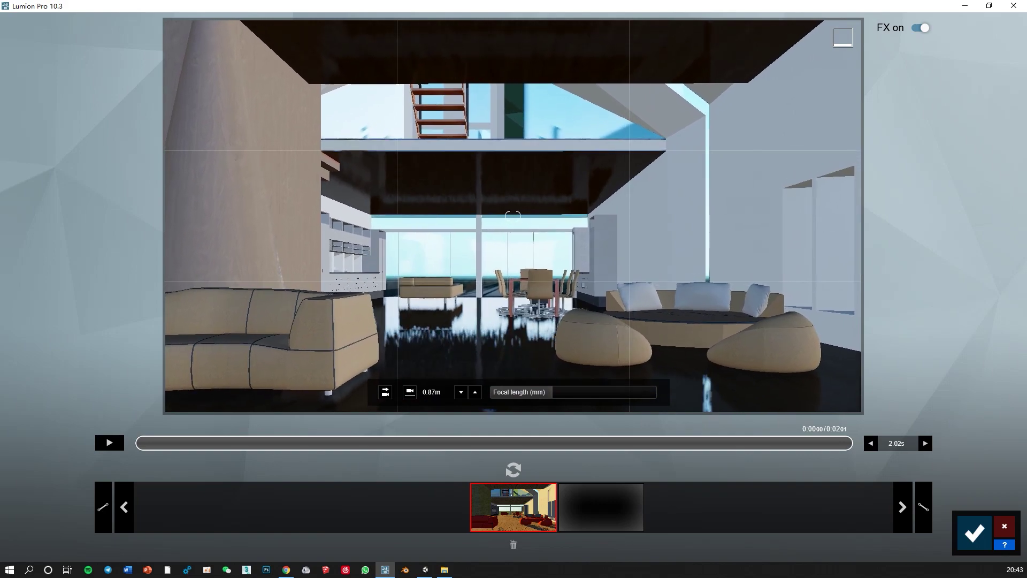
key(w)
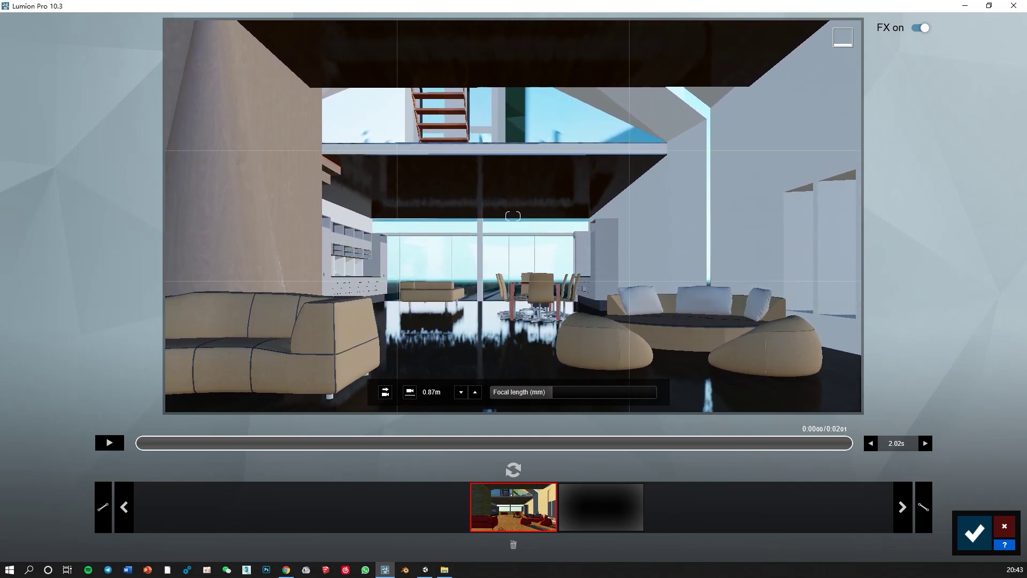
click(513, 469)
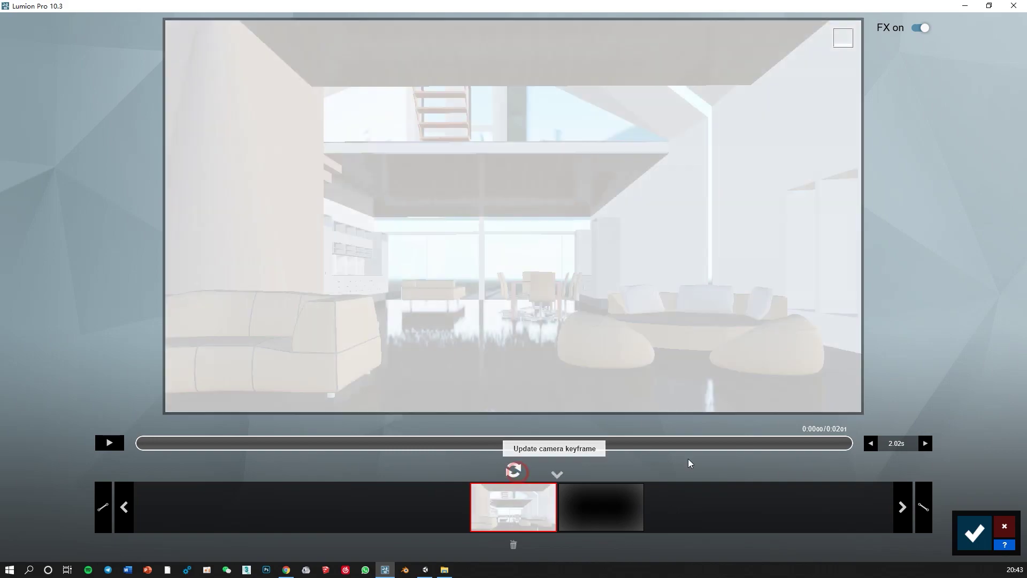
click(974, 532)
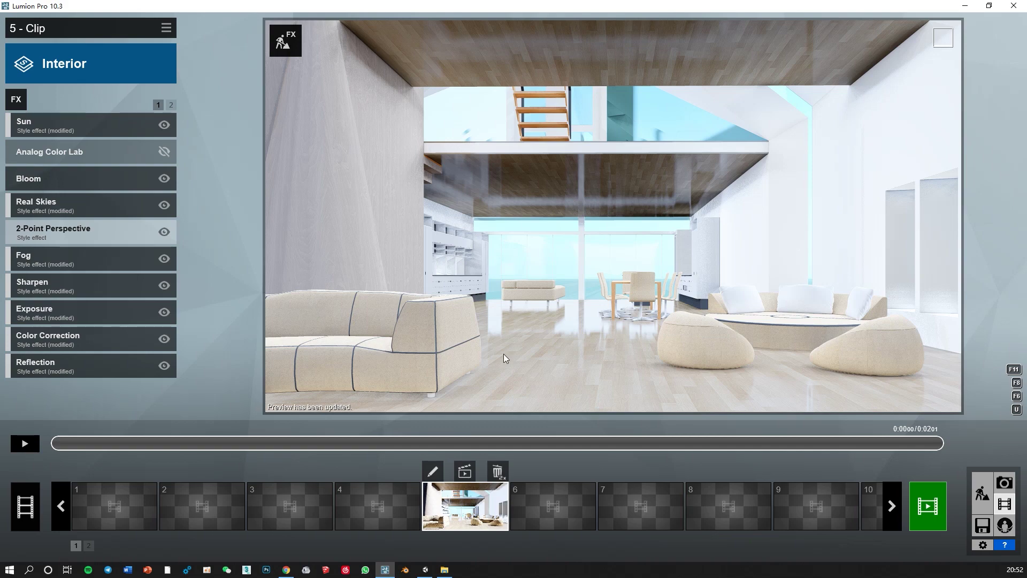
click(974, 496)
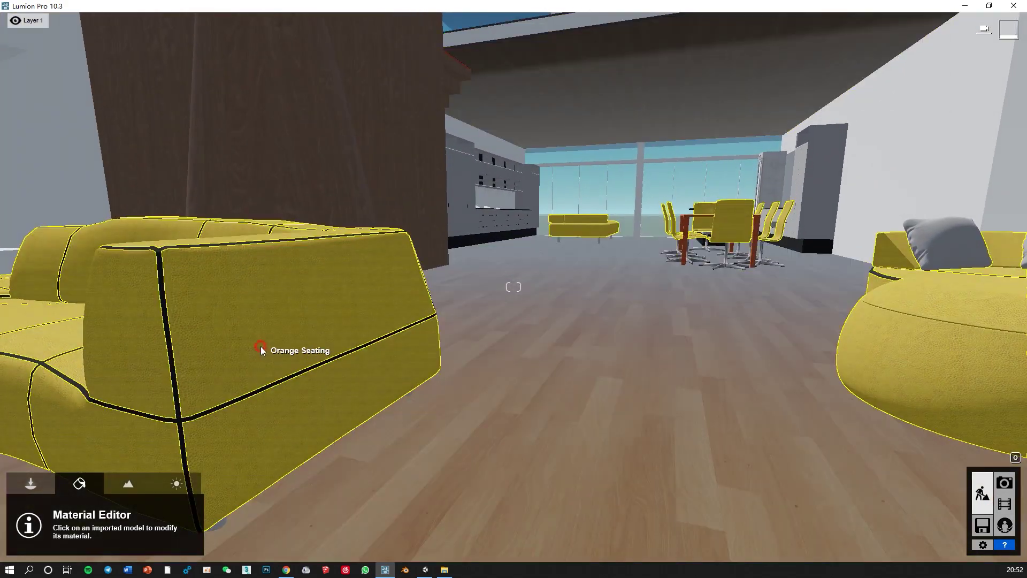
Raise the sofa leather's colorization with a darker brown tint.
click(261, 345)
drag(79, 358, 60, 361)
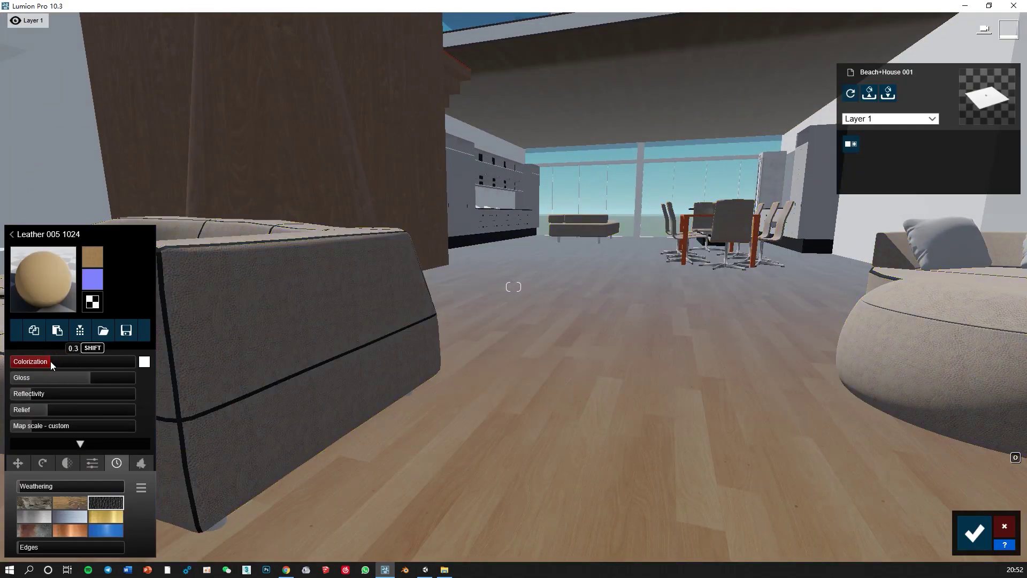
click(144, 362)
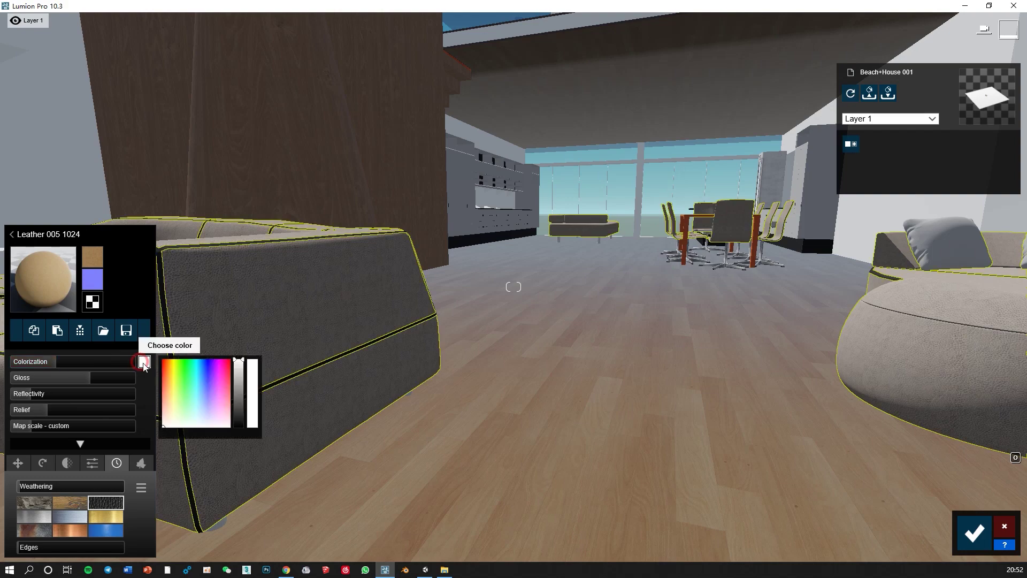
click(236, 416)
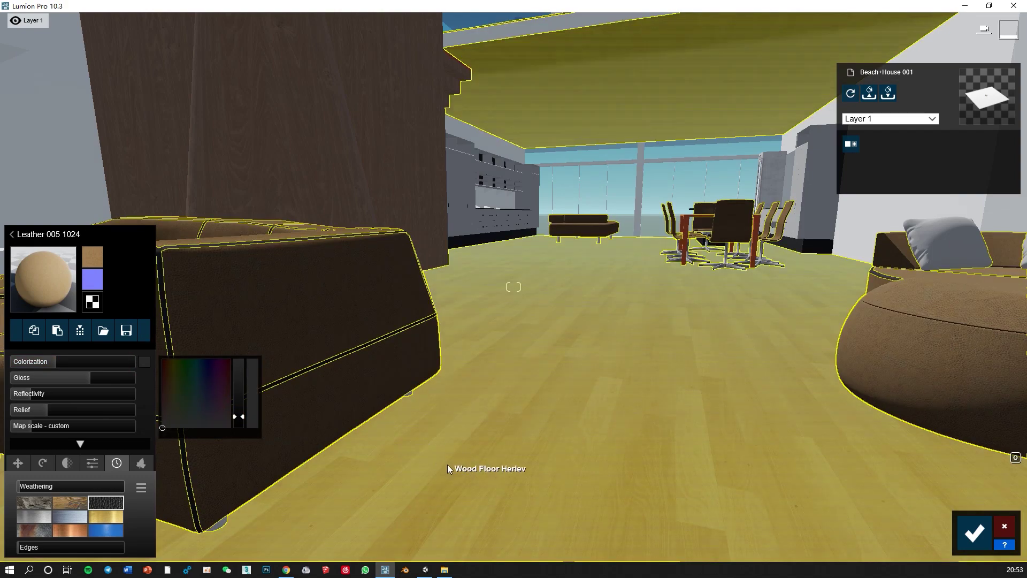
Set the floor colorization to 0.5 and reduce its shine.
click(447, 465)
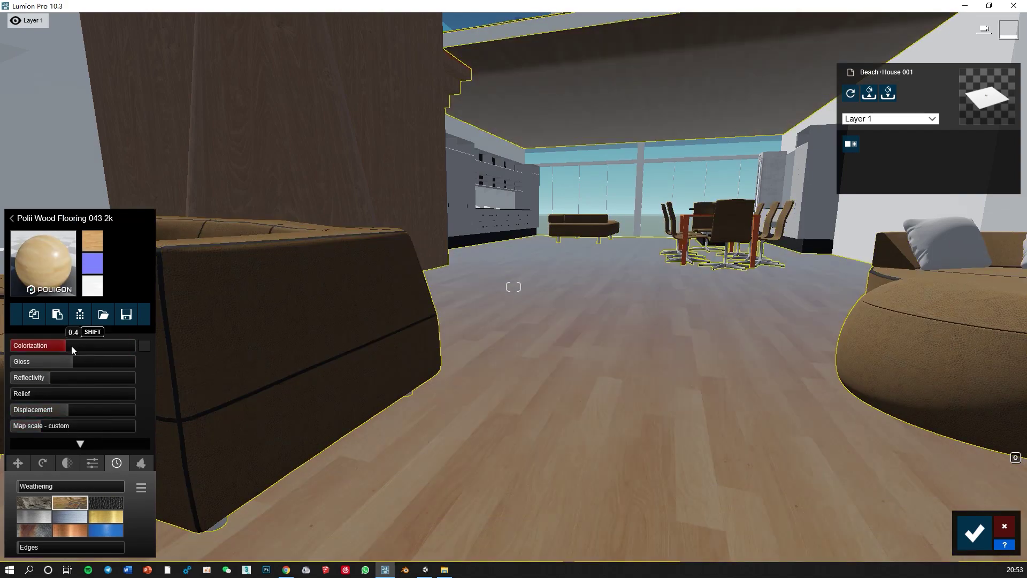
drag(69, 348, 72, 350)
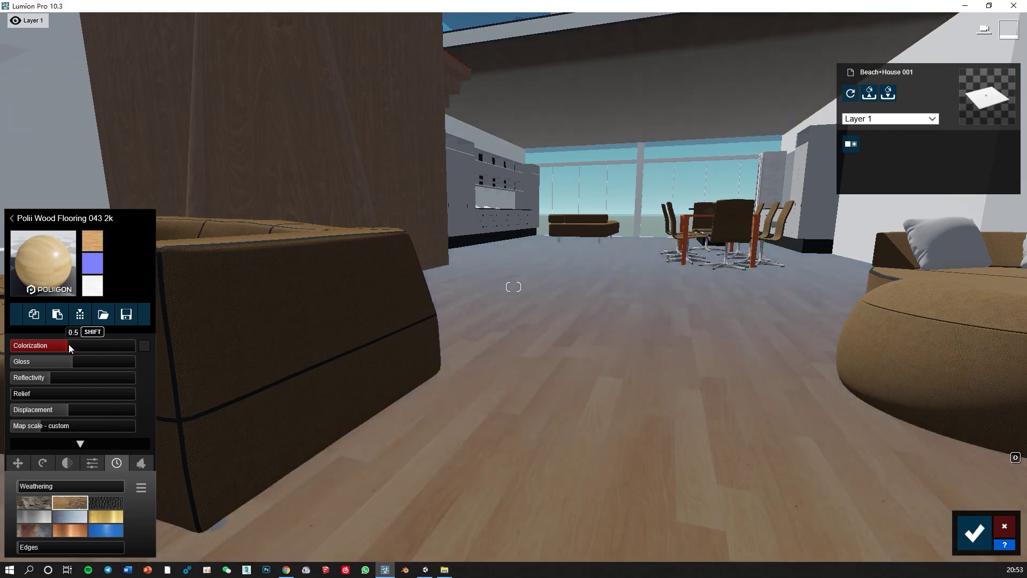
drag(73, 345, 76, 347)
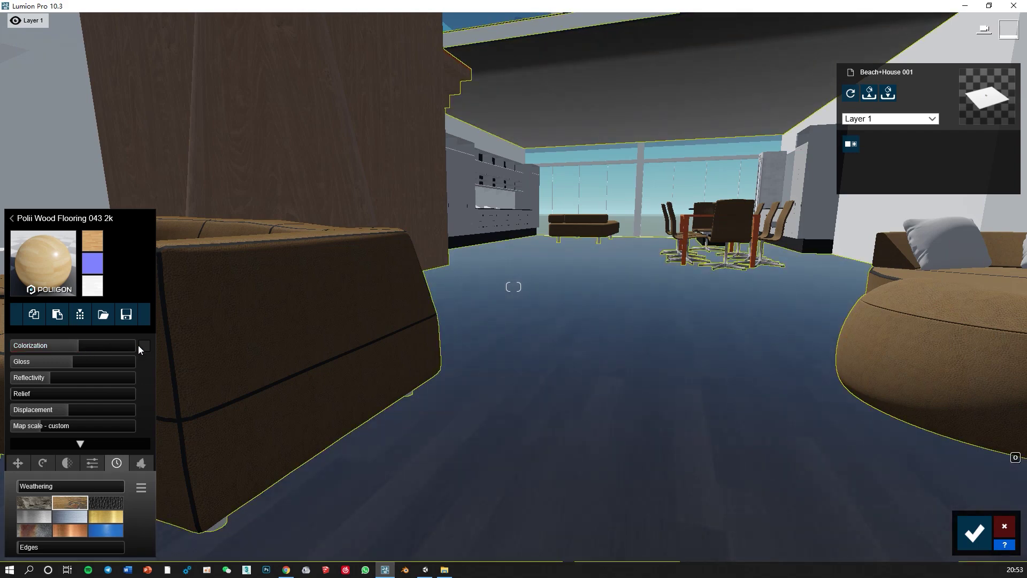
drag(75, 347, 72, 346)
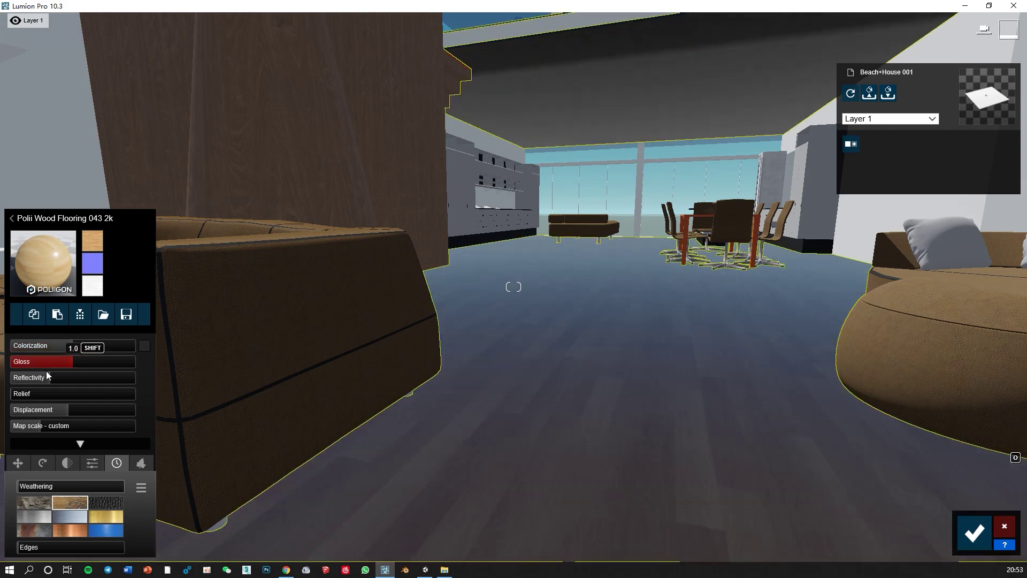
drag(45, 377, 40, 377)
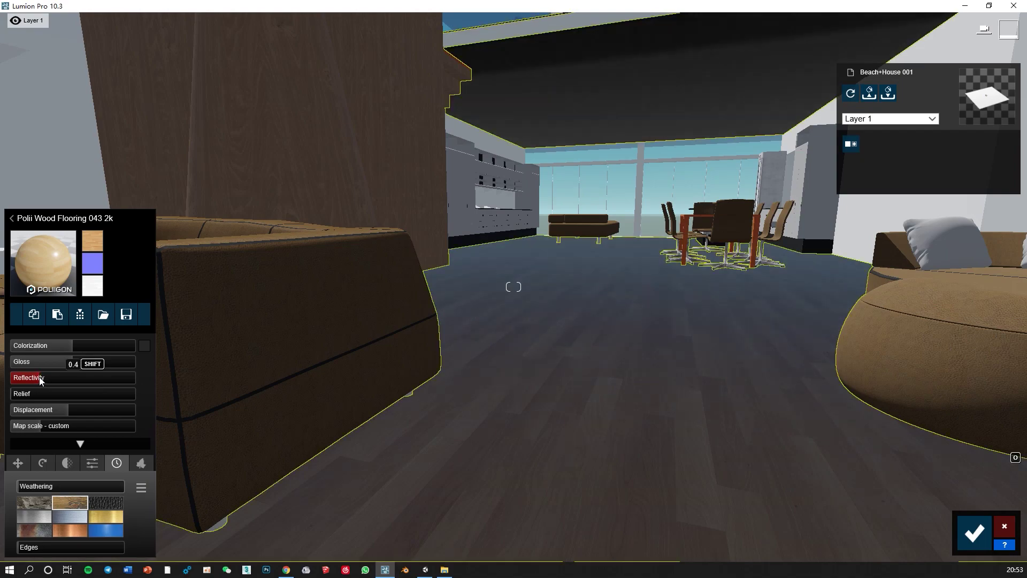
key(s)
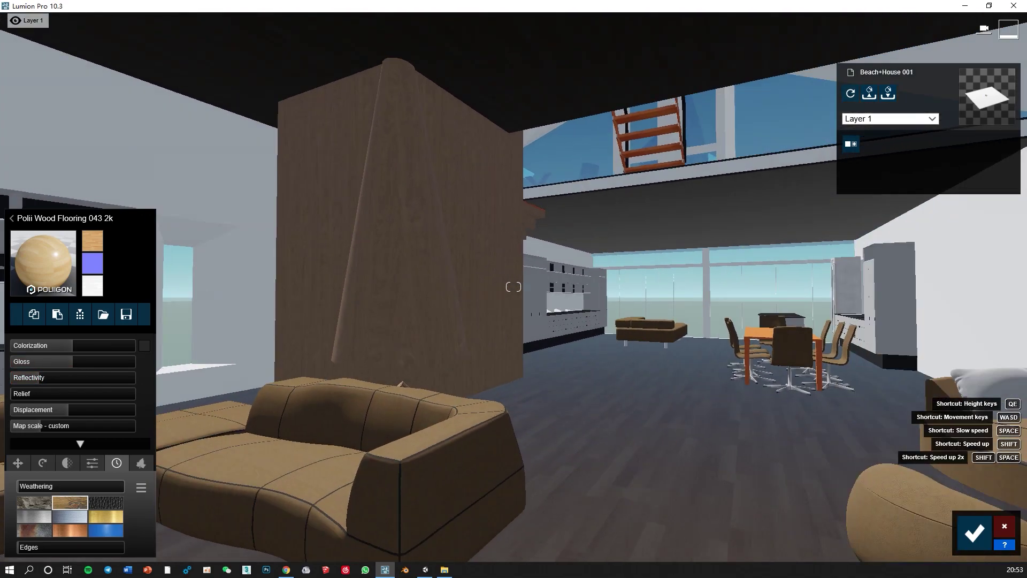
Apply Indoor > Metal > Aluminium to the staircase's edge trim.
key(e)
key(w)
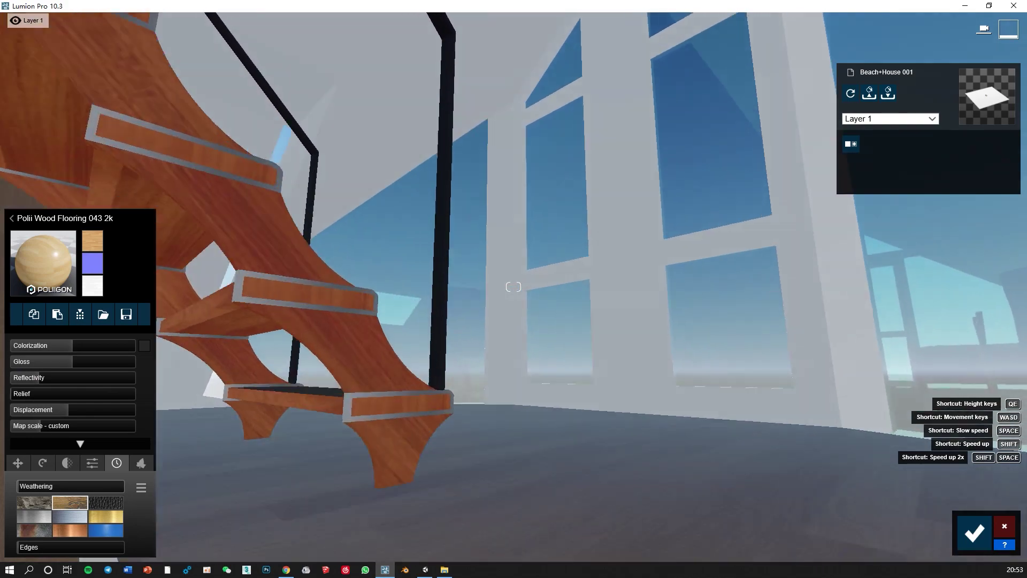
right_drag(363, 381, 362, 381)
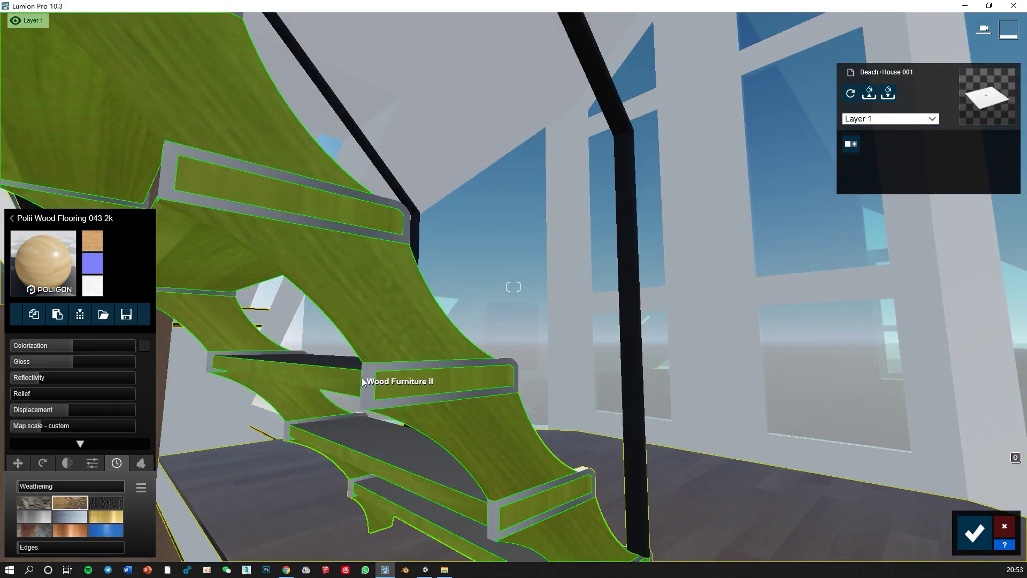
click(362, 381)
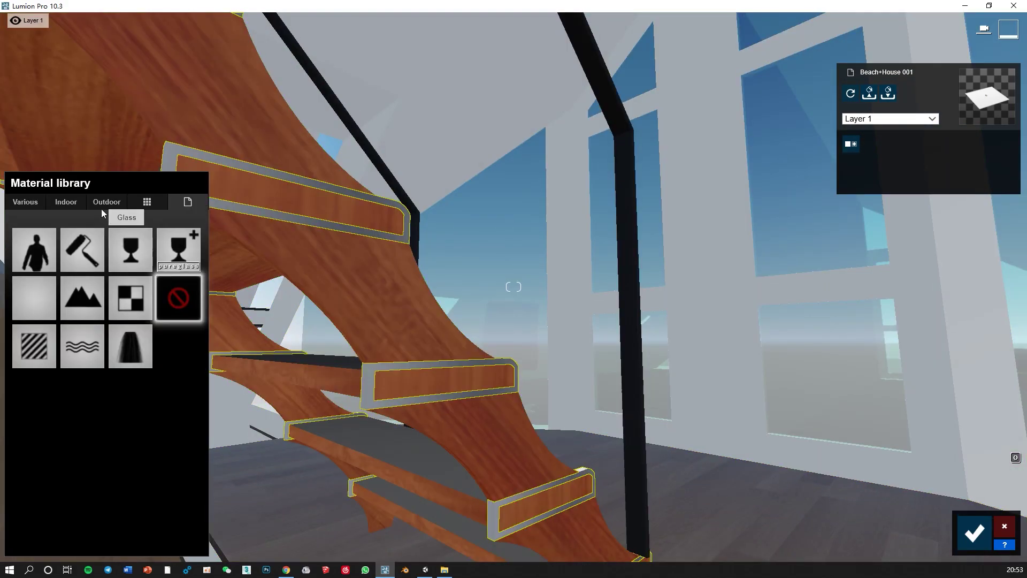
click(75, 201)
click(146, 233)
click(32, 334)
Reduce the aluminium's gloss and darken its colorization tint to grey.
mouse_move(68, 378)
mouse_down()
mouse_move(111, 394)
mouse_move(40, 377)
mouse_move(51, 379)
mouse_up()
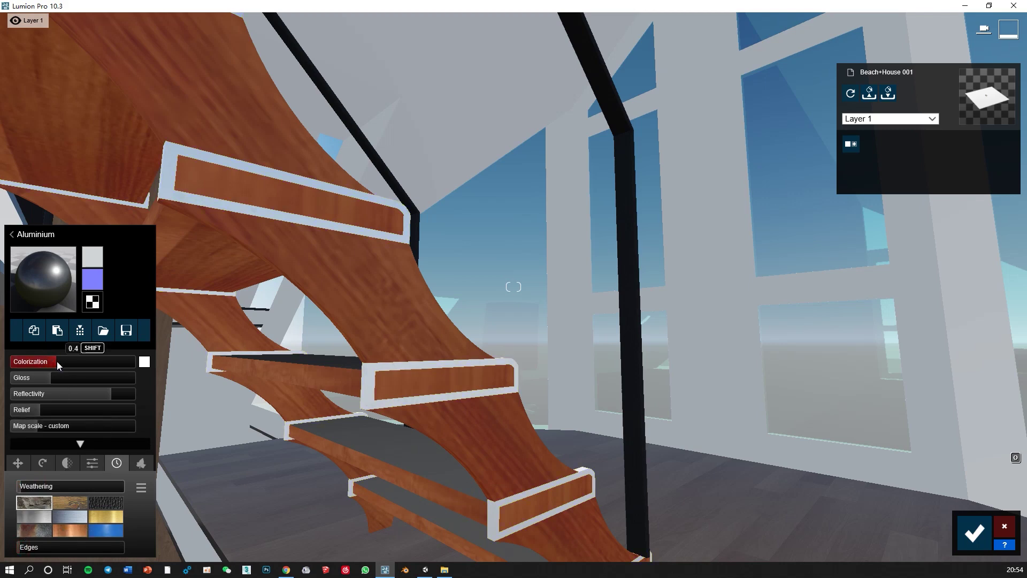
click(144, 362)
click(239, 386)
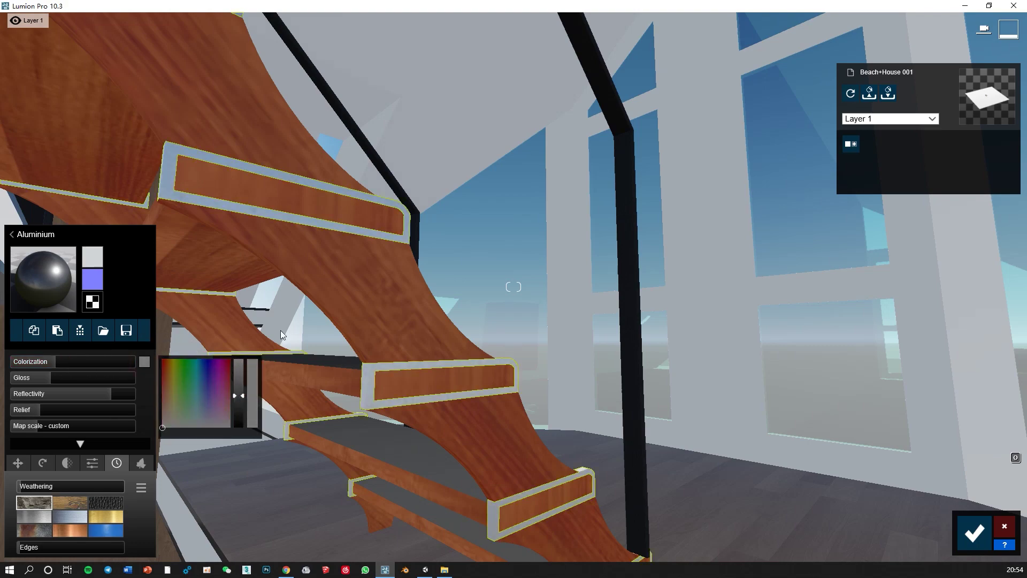
click(335, 273)
click(71, 204)
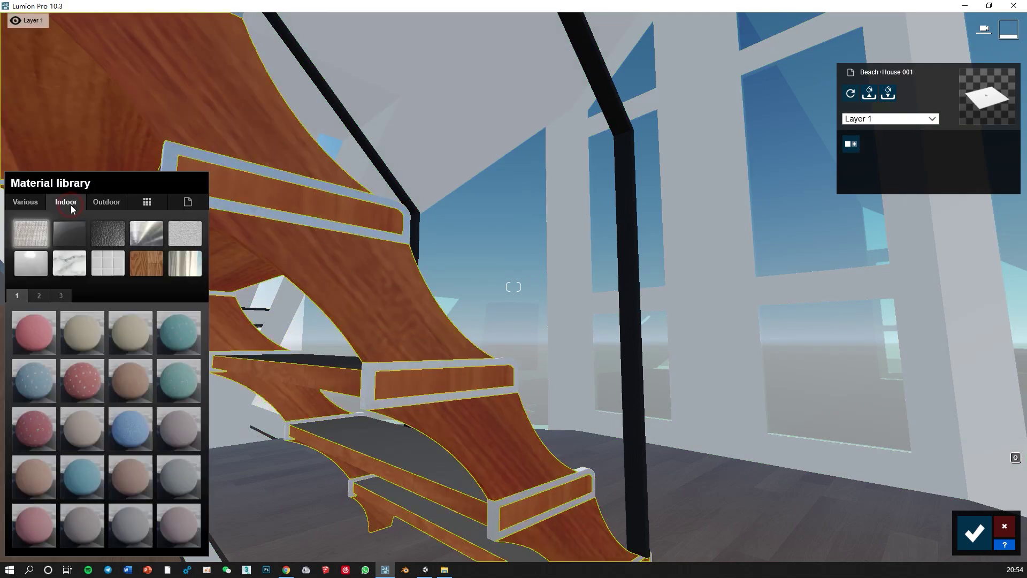
Try several Poliigon wood materials from Indoor > Wood on the stairs.
click(146, 262)
click(43, 335)
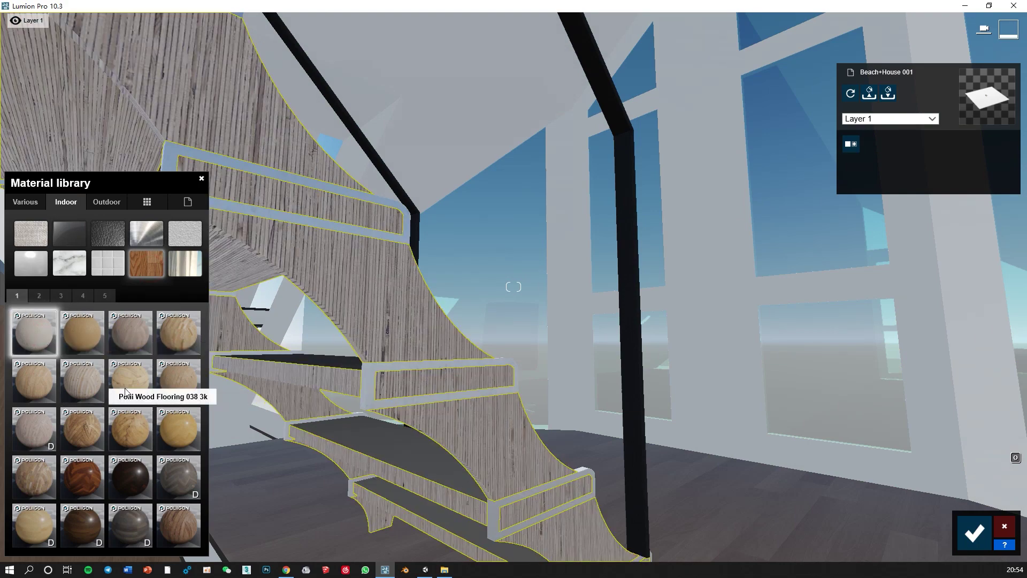
right_drag(143, 355, 236, 366)
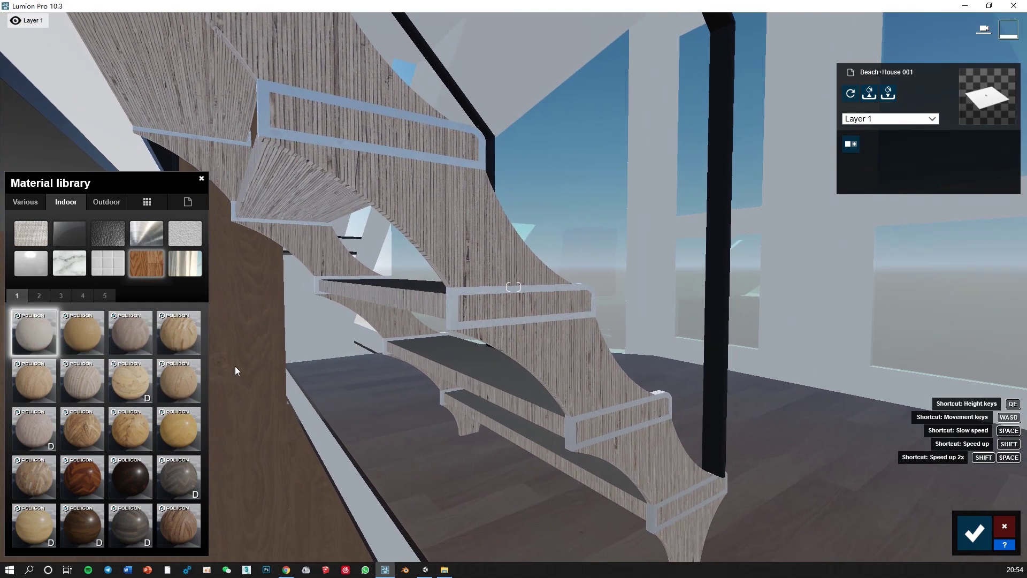
click(82, 335)
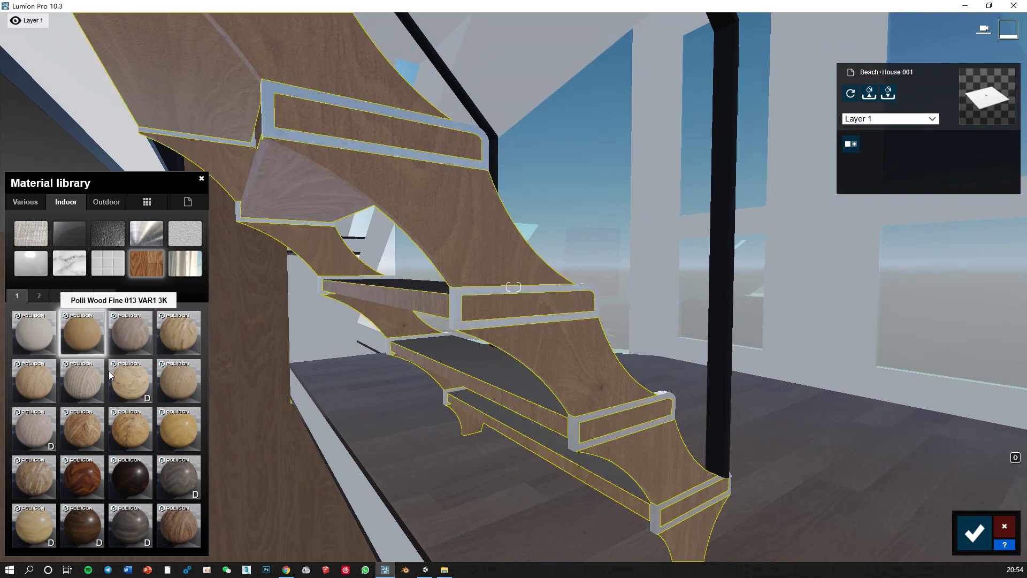
click(180, 333)
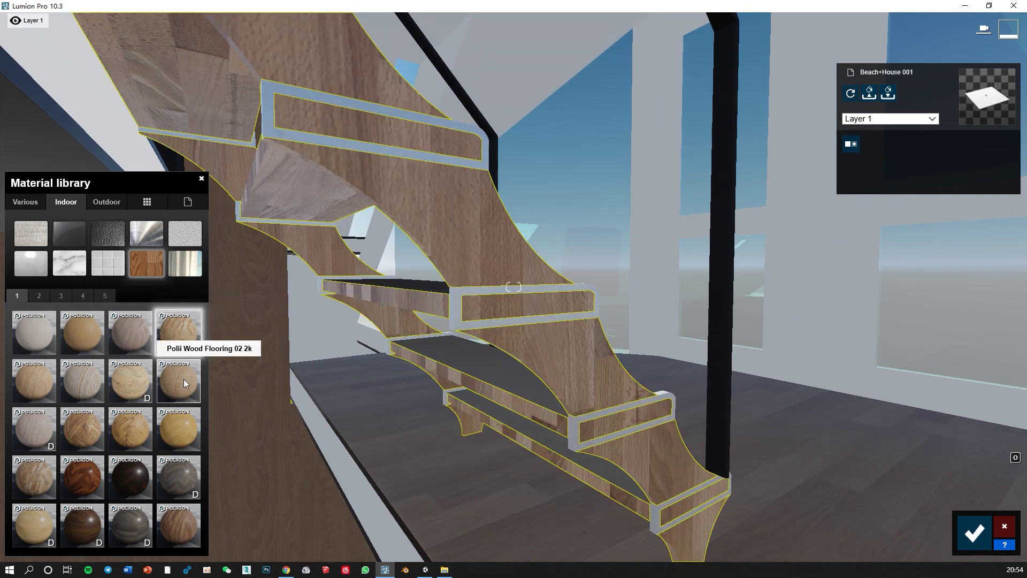
click(184, 379)
click(182, 426)
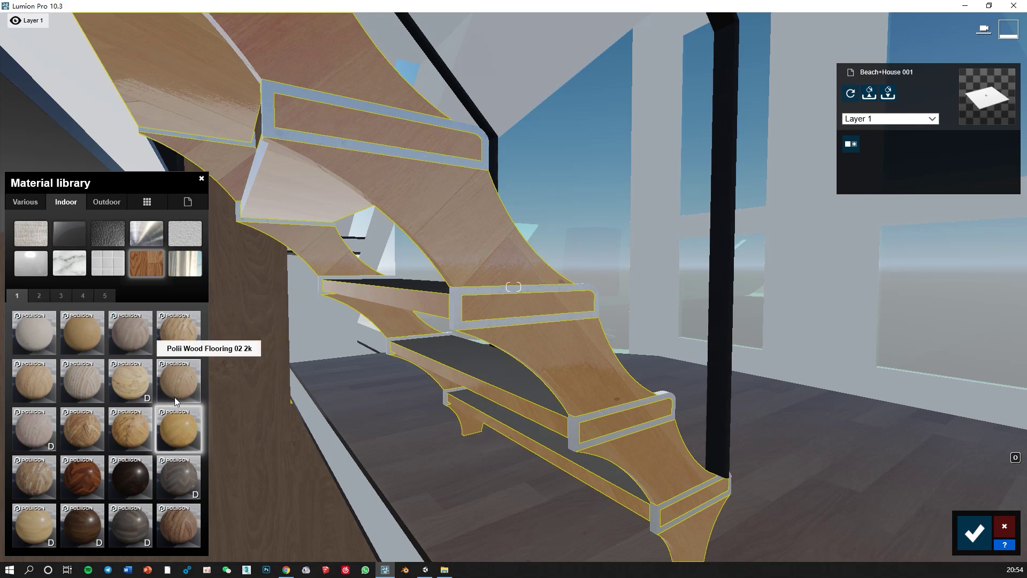
Apply Polii Wood Fine 013 VAR1 3K to the stairs with lower reflectivity and zero weathering.
click(179, 428)
click(43, 278)
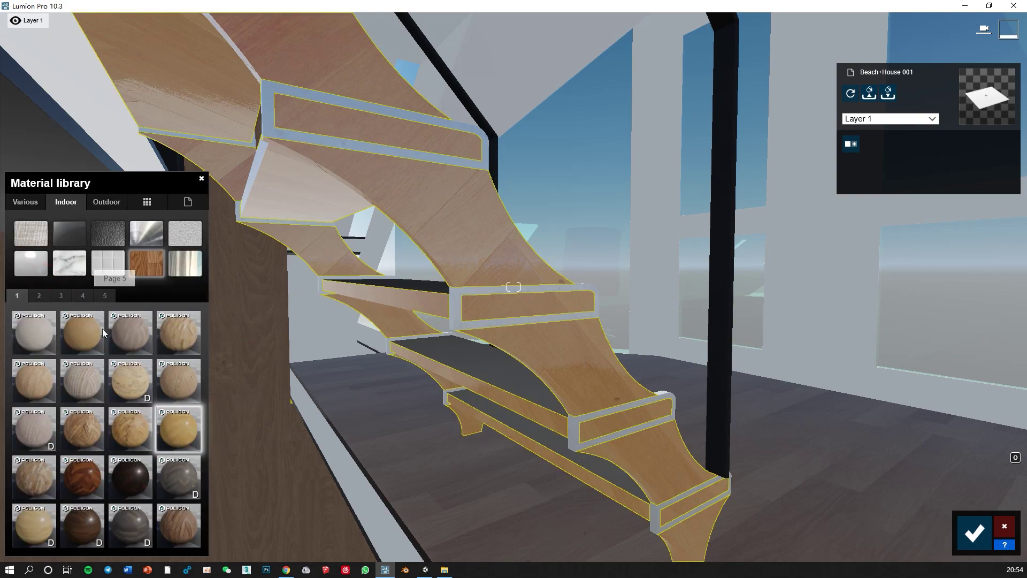
click(94, 338)
click(94, 338)
drag(72, 393, 50, 396)
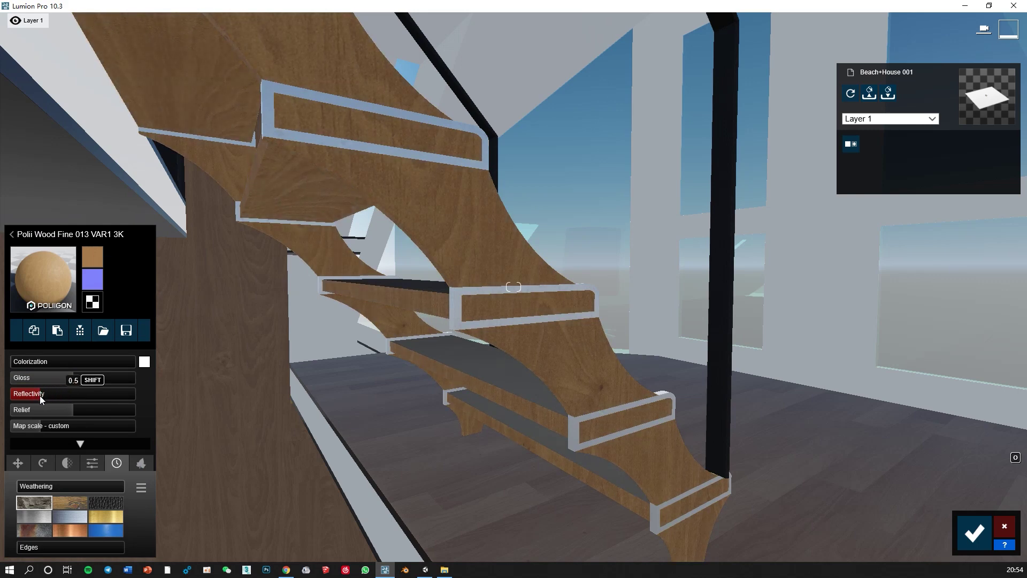
drag(42, 378, 60, 380)
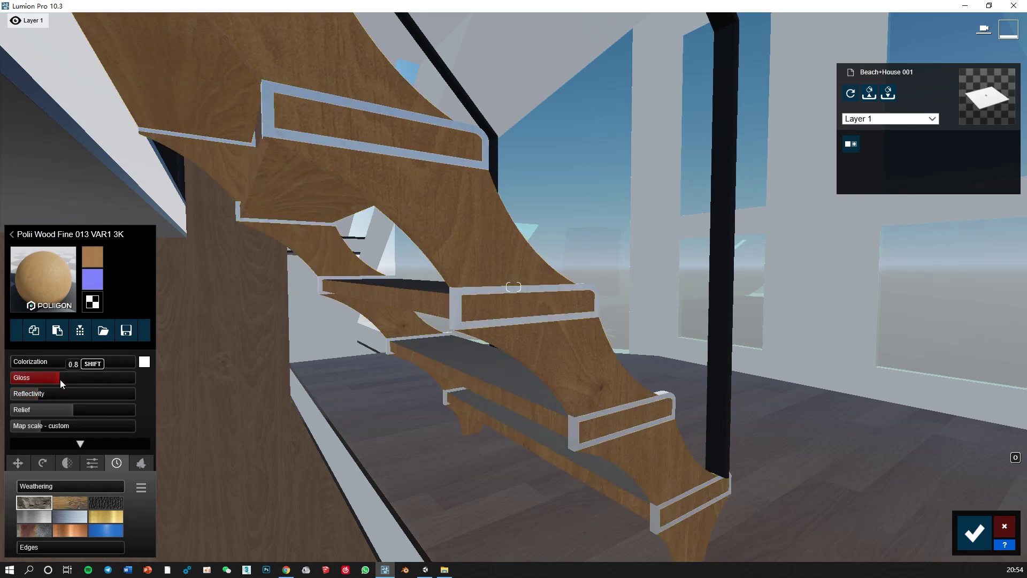
click(70, 502)
mouse_move(27, 489)
mouse_down()
mouse_move(21, 484)
mouse_move(38, 486)
mouse_up()
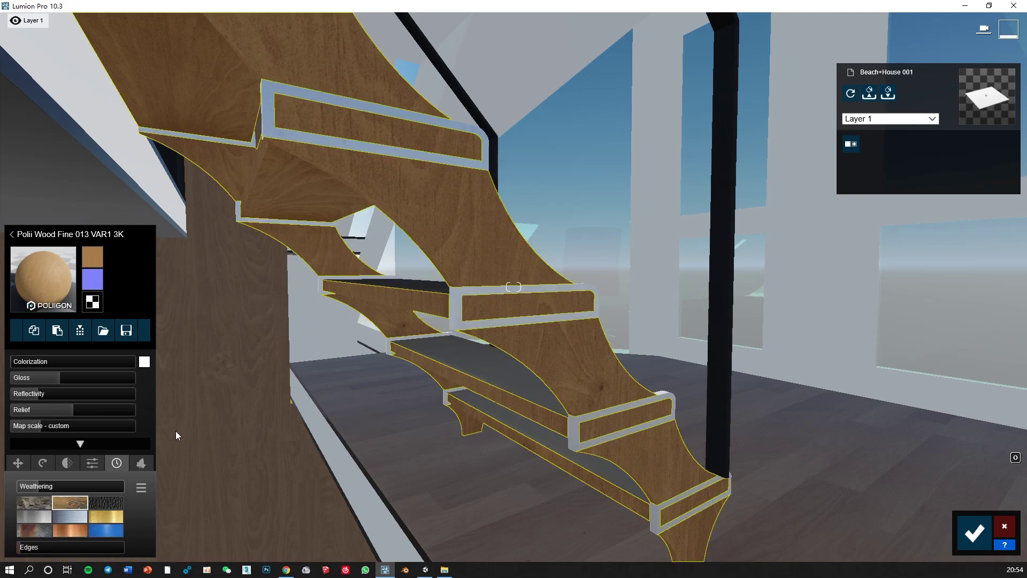
Select the staircase railing's leather material for editing.
right_drag(174, 434, 177, 423)
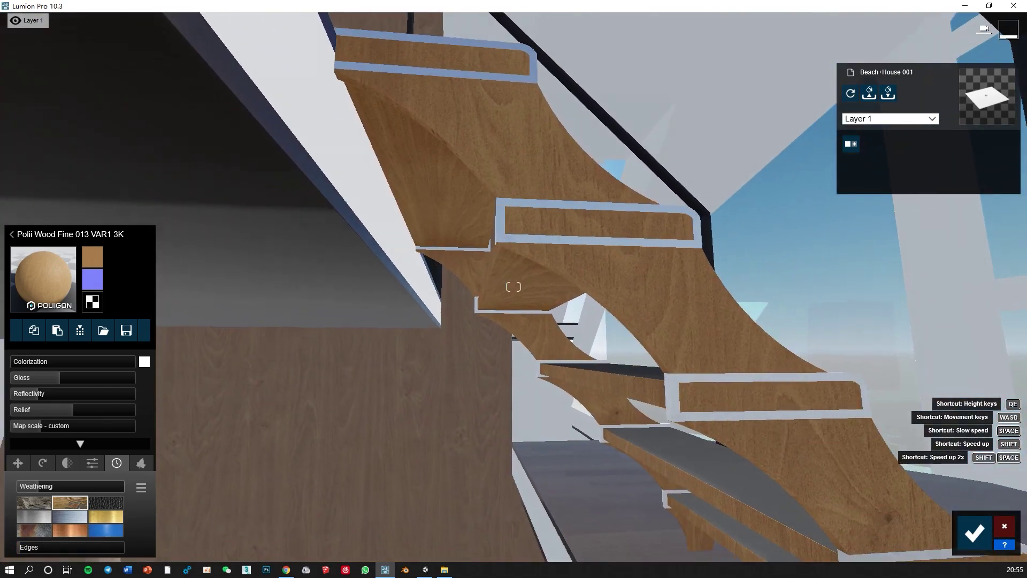
right_drag(516, 230, 516, 230)
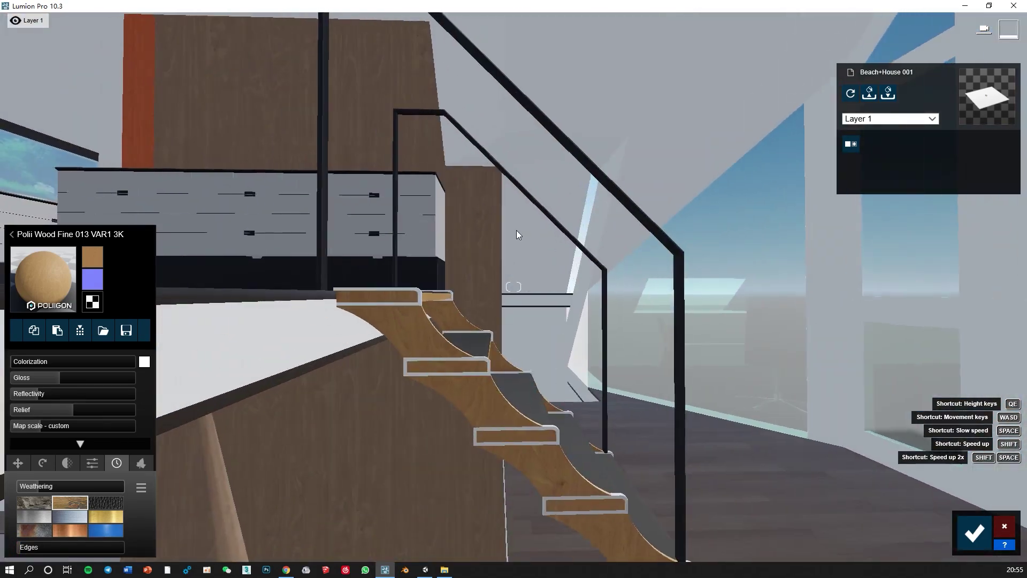
click(551, 162)
mouse_move(80, 377)
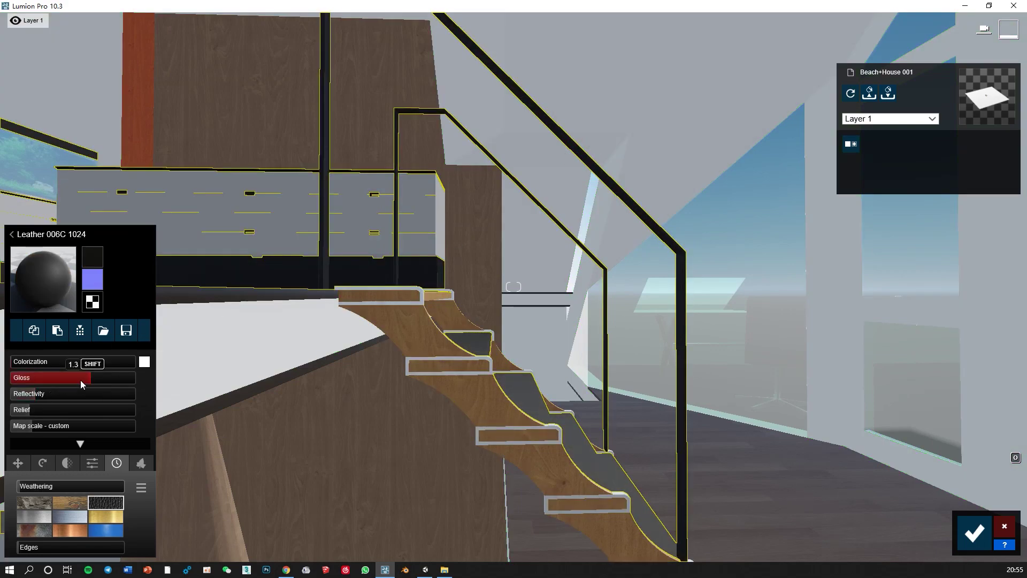
right_drag(214, 348, 214, 348)
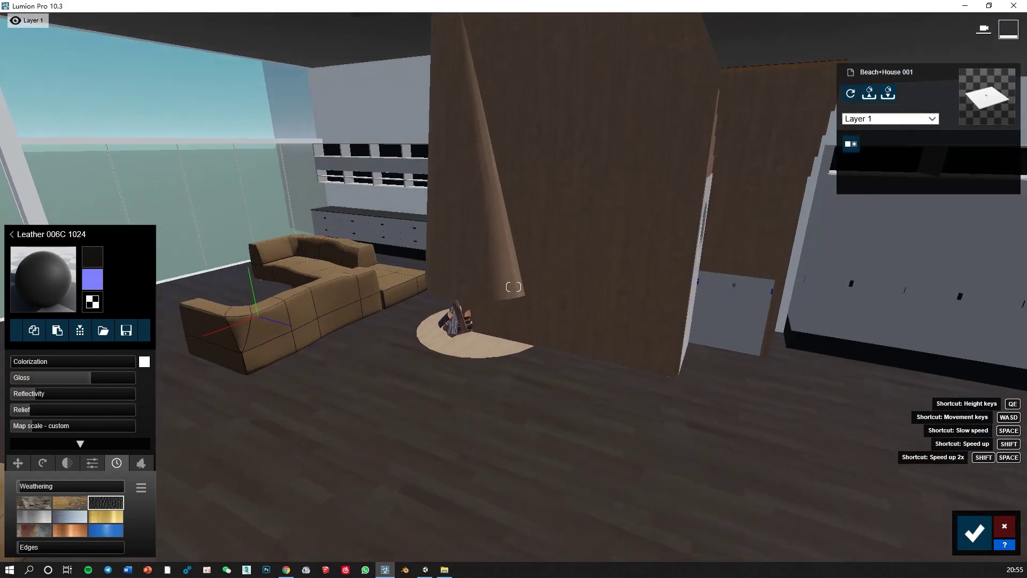
mouse_move(514, 287)
right_down()
mouse_move(427, 289)
mouse_move(567, 287)
mouse_move(508, 287)
right_up()
Give the sofa pillows Carpet Domestic 003 1024 with lower gloss, larger map scale and leather weathering.
click(389, 280)
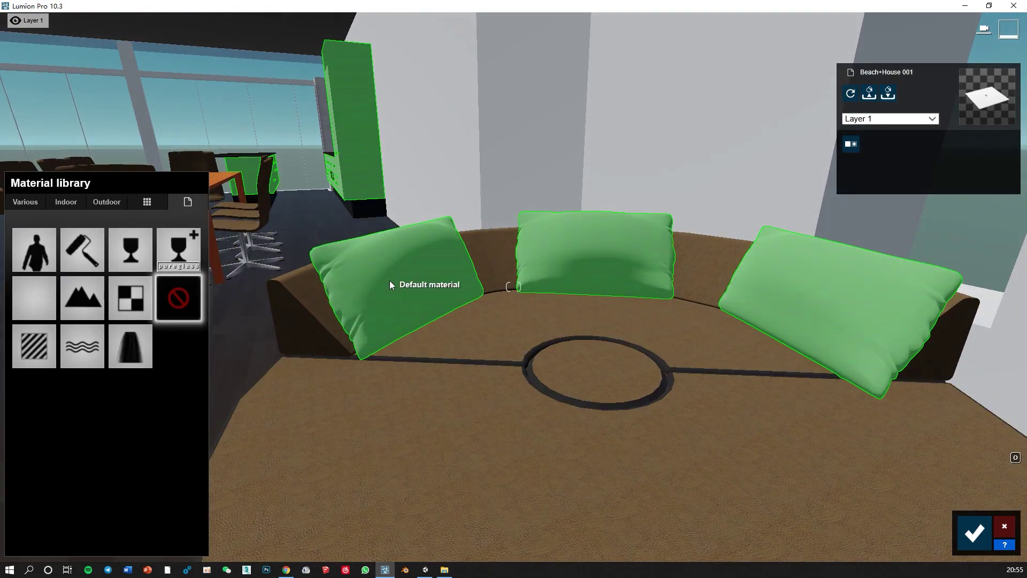
click(66, 202)
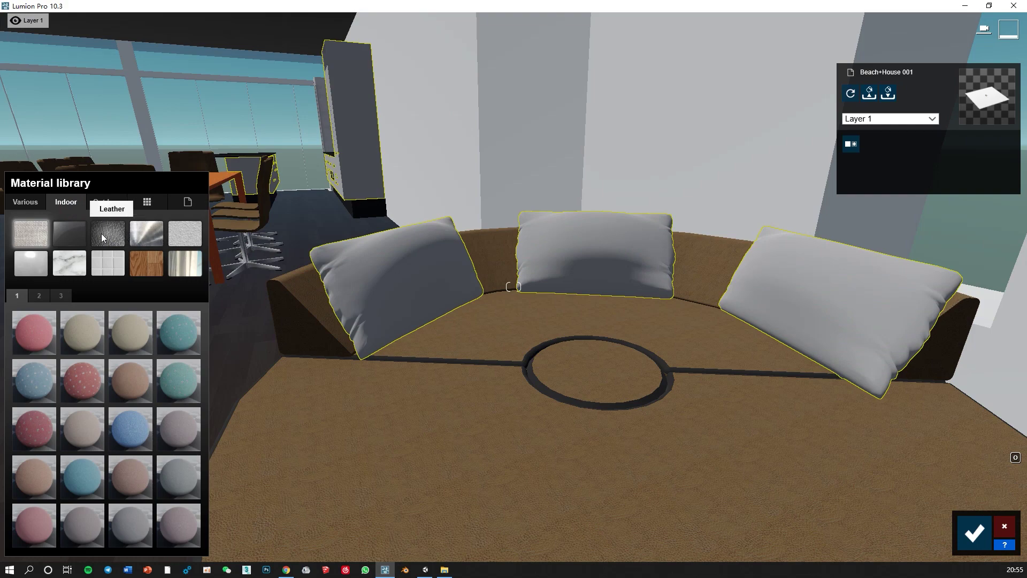
click(80, 342)
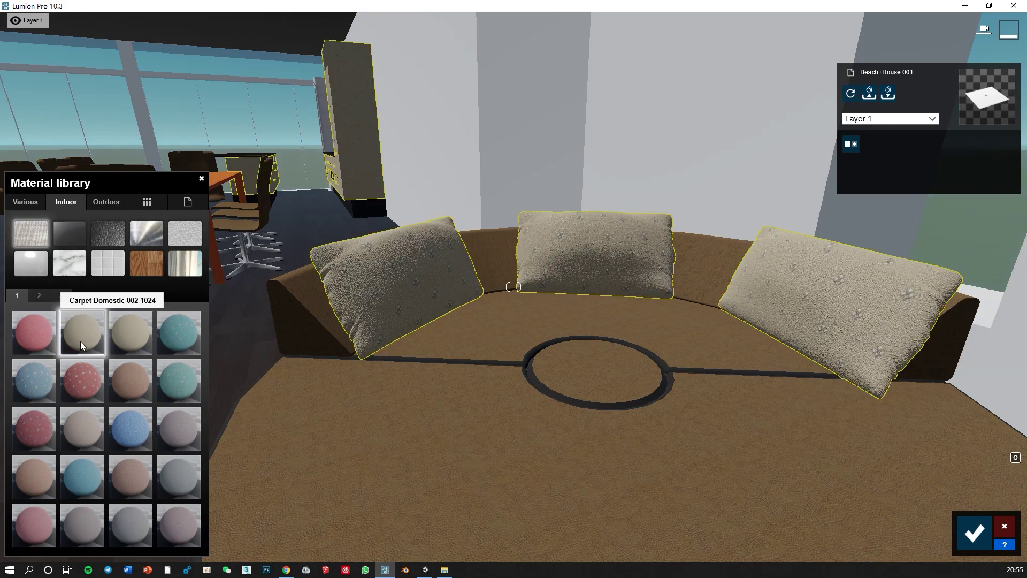
click(123, 339)
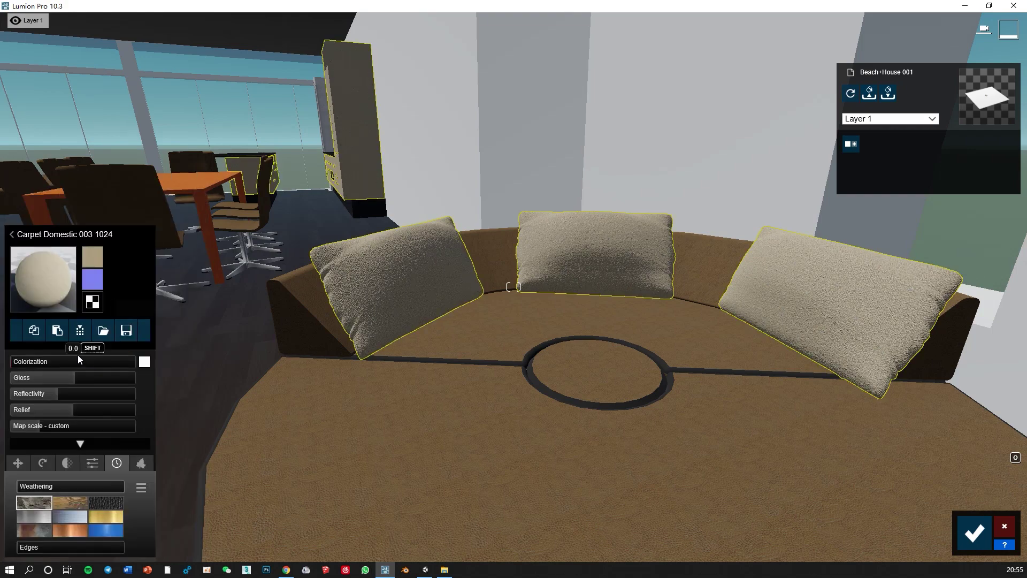
drag(57, 393, 55, 394)
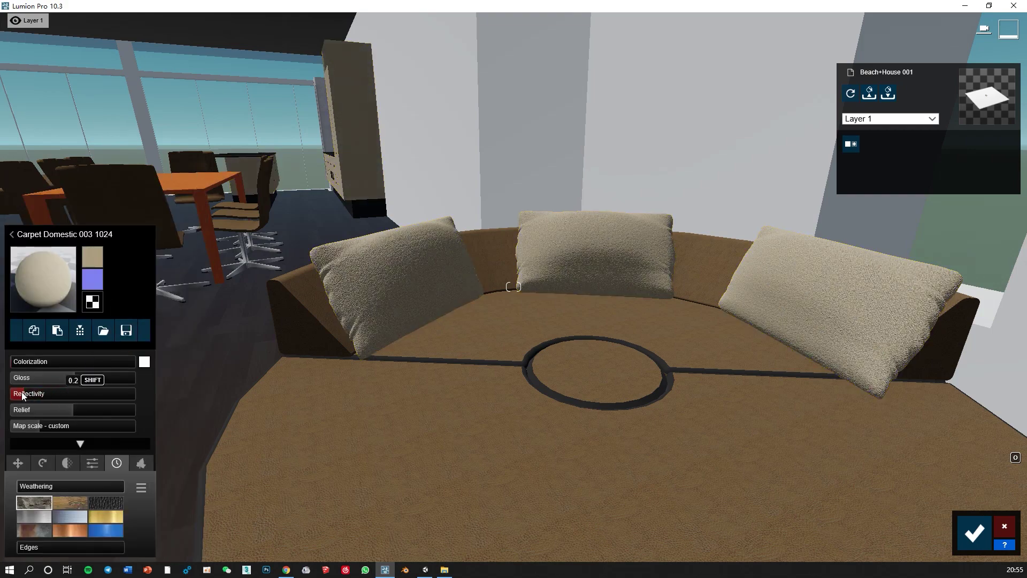
drag(62, 381, 55, 364)
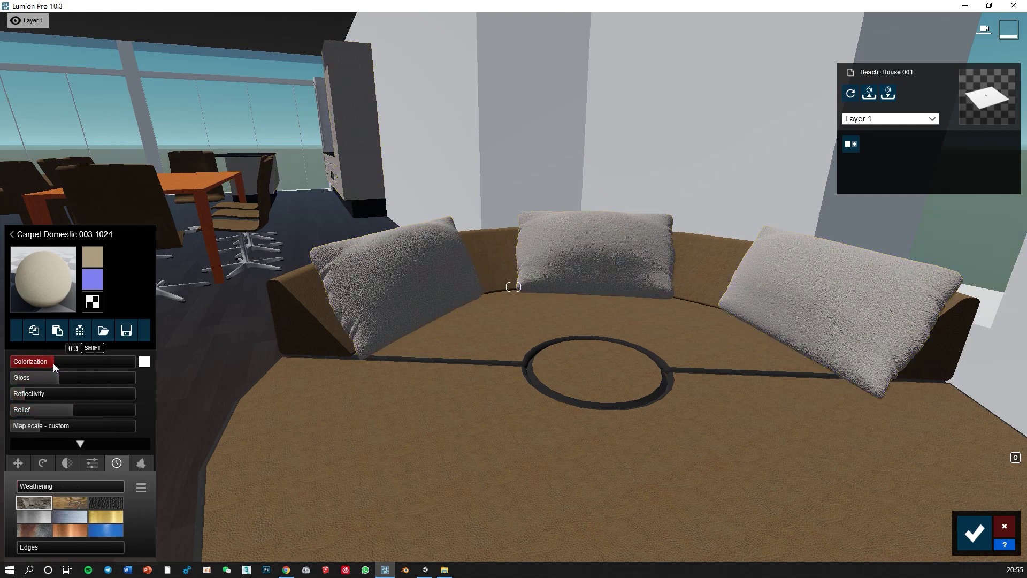
mouse_move(41, 425)
drag(40, 424, 41, 428)
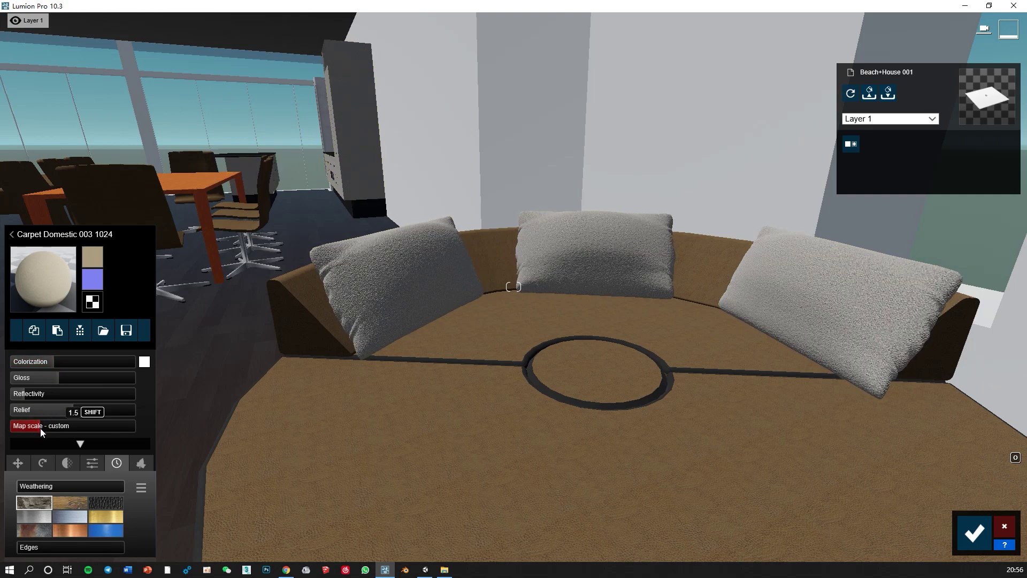
drag(40, 427, 40, 428)
click(94, 503)
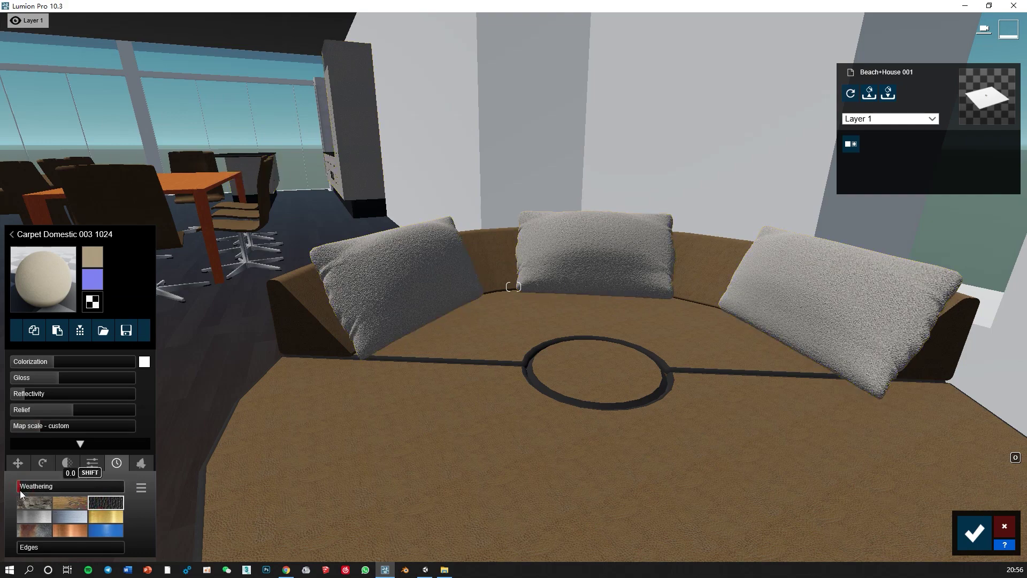
Apply Plaster New 004 to the walls and lower its relief.
right_drag(329, 304, 449, 126)
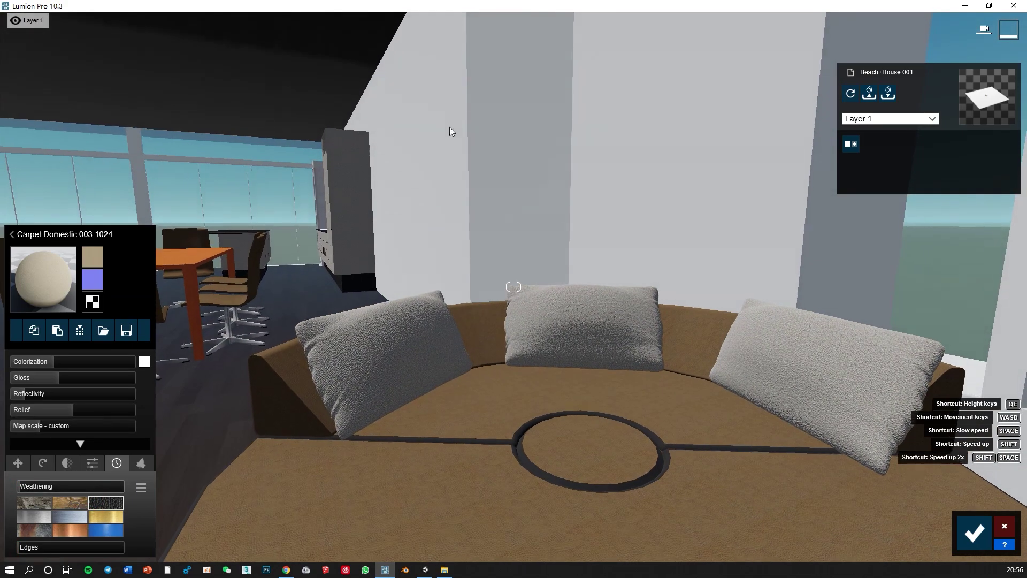
click(419, 160)
click(68, 202)
click(185, 233)
click(45, 297)
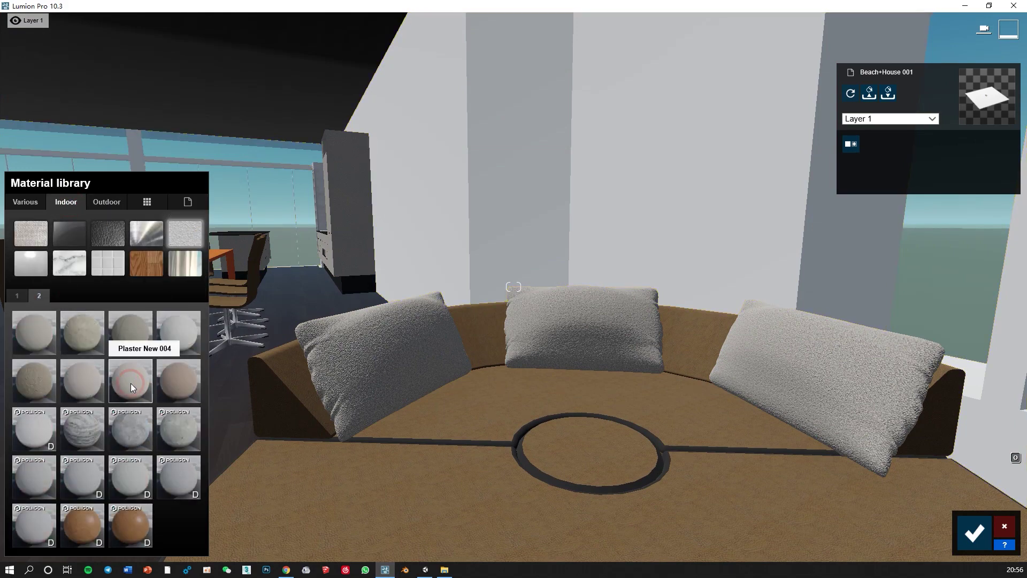
click(131, 383)
drag(67, 409, 31, 410)
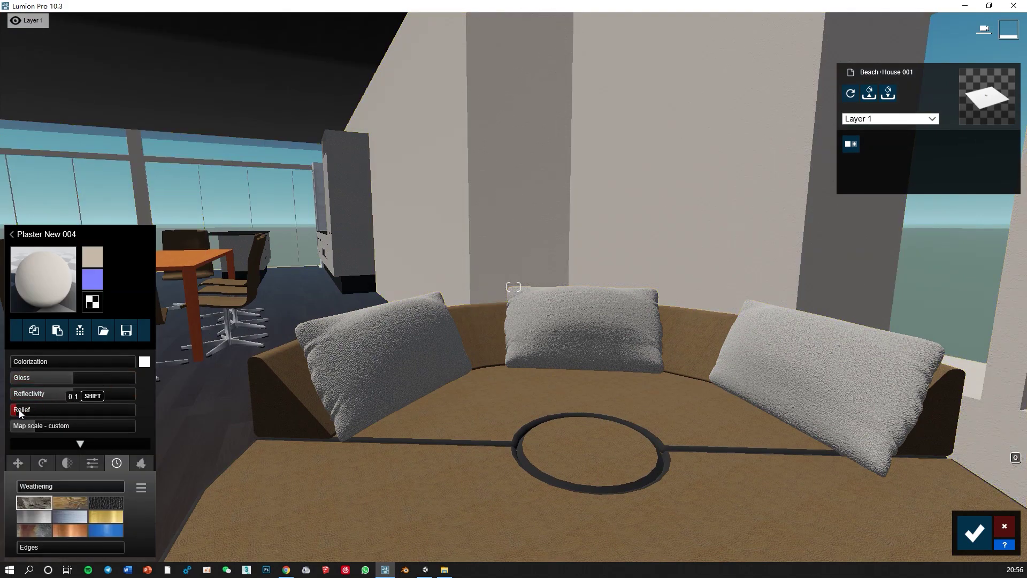
Tint the Plaster New 004 walls light grey at 0.4 colorization.
click(38, 429)
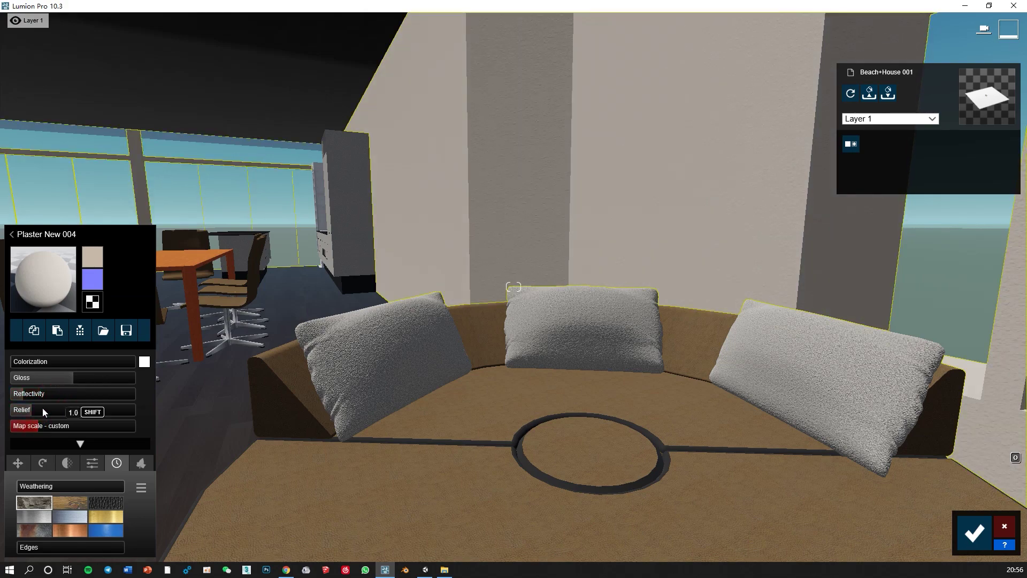
drag(69, 363, 63, 361)
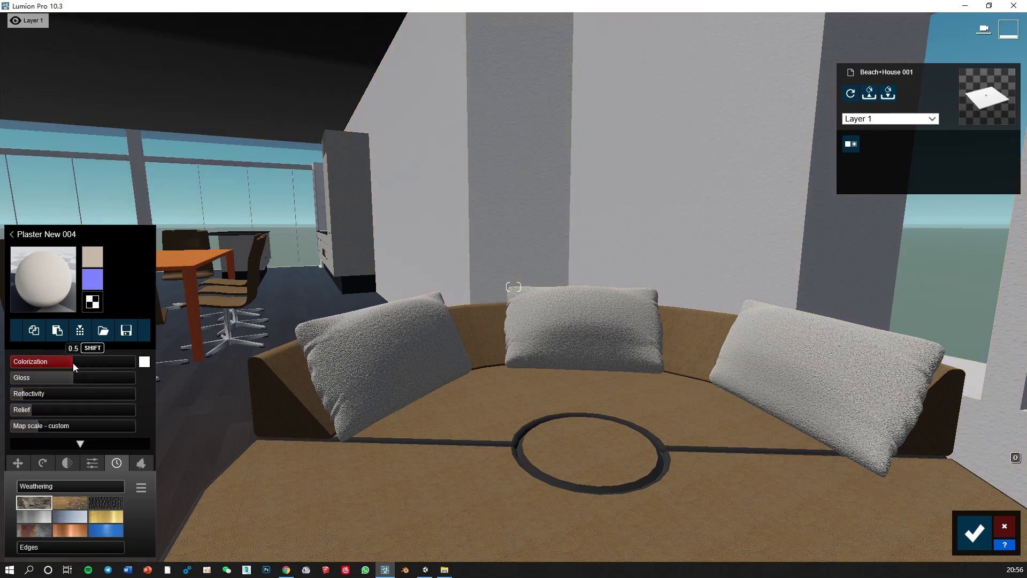
drag(68, 365, 66, 365)
click(144, 362)
drag(238, 385, 237, 374)
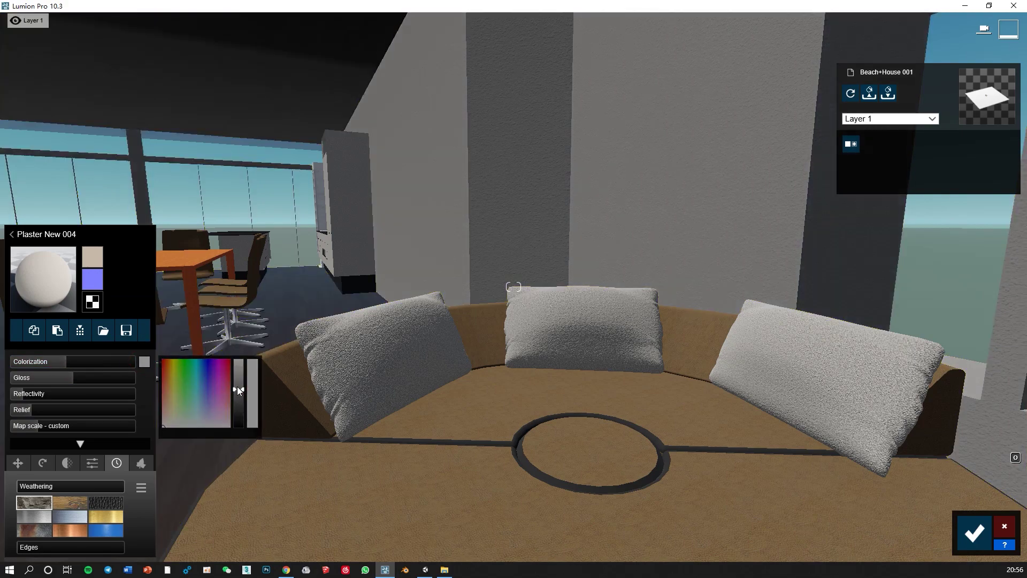
Fly the camera toward the table and select the chair legs' material.
right_drag(274, 331, 449, 296)
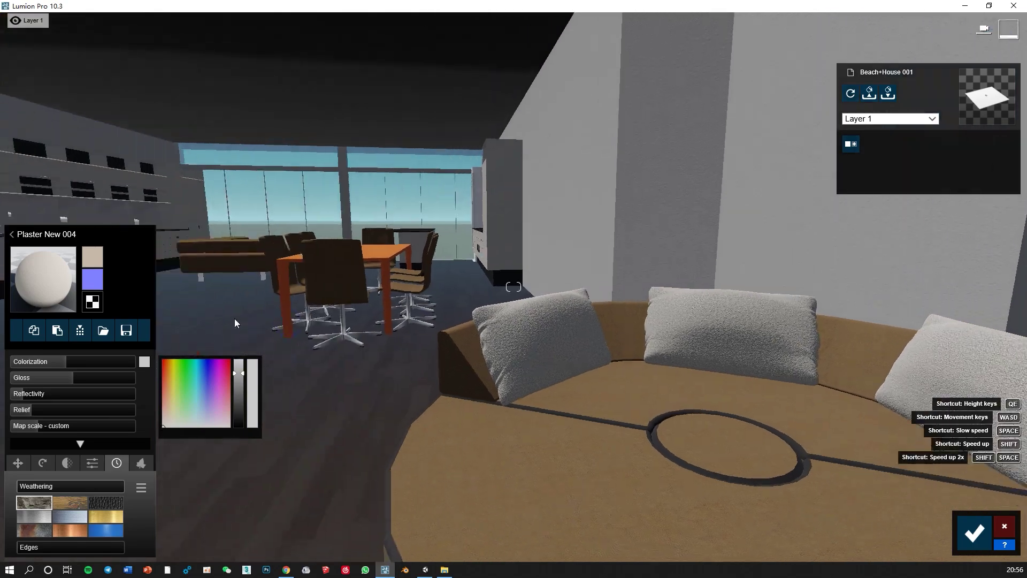
key(w)
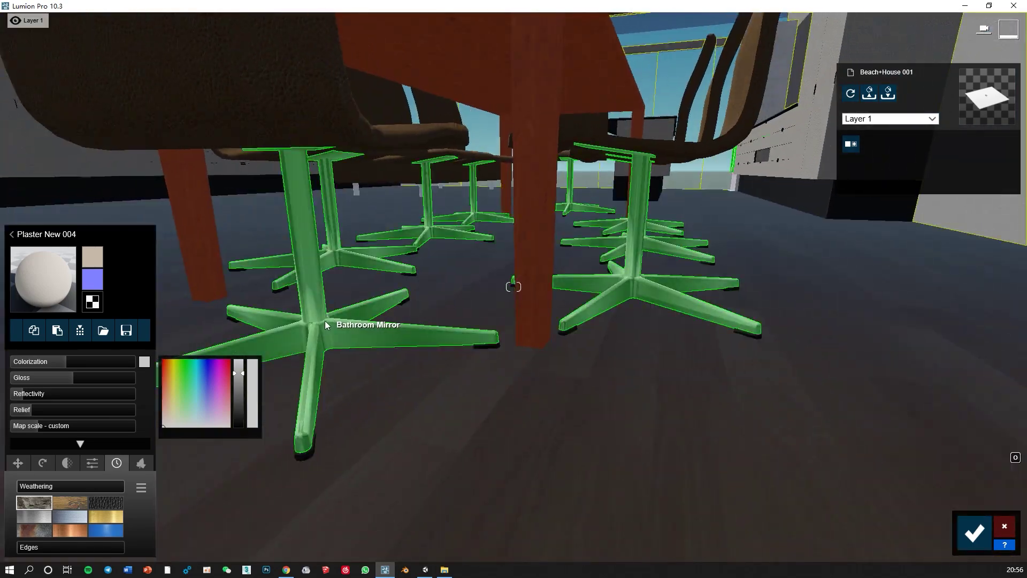
click(321, 320)
Give the chair legs Chrome with gloss 0.7, reflectivity 1.9 and brushed weathering.
click(67, 202)
click(146, 233)
click(38, 295)
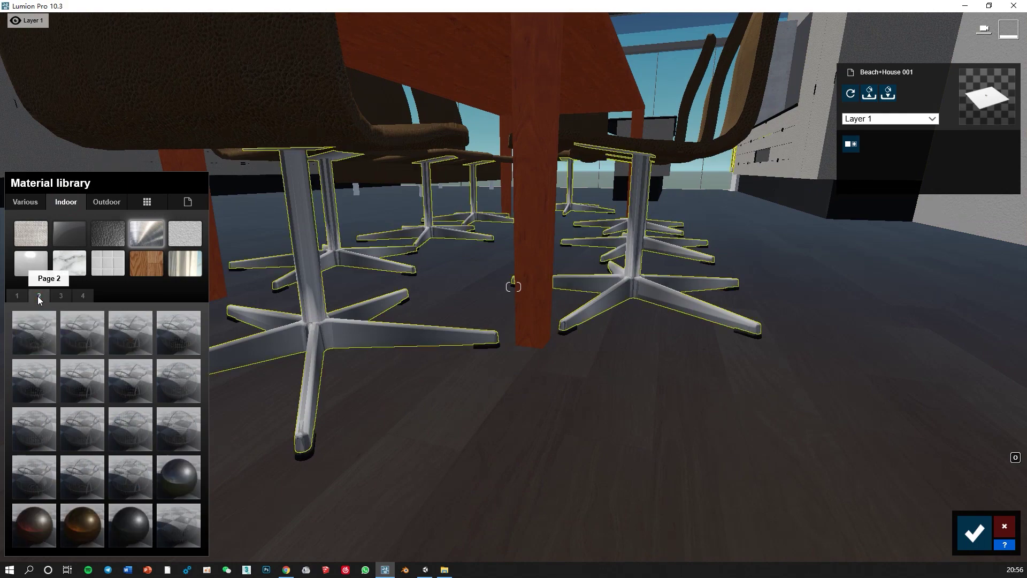
click(179, 476)
click(70, 378)
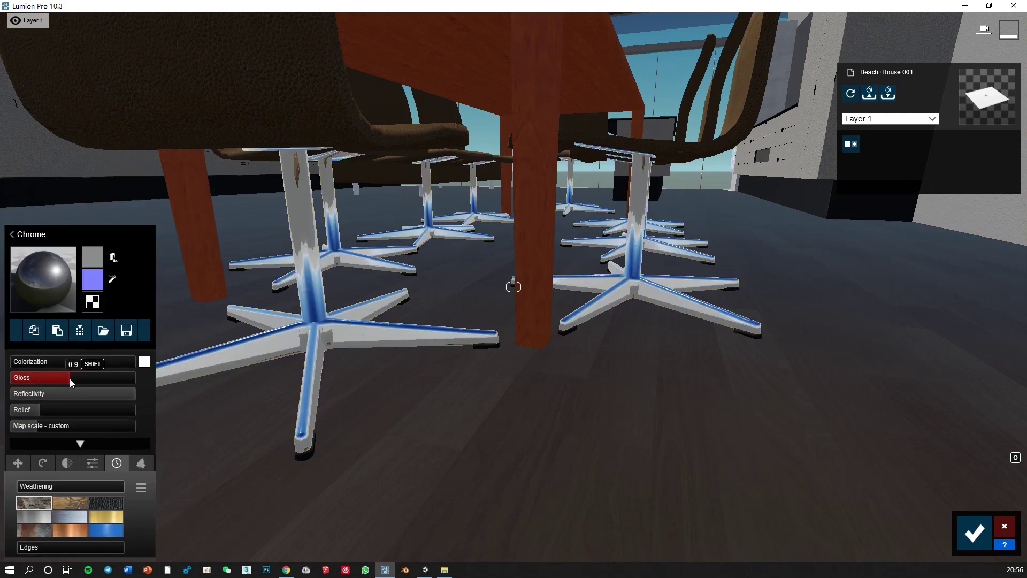
drag(117, 394, 127, 394)
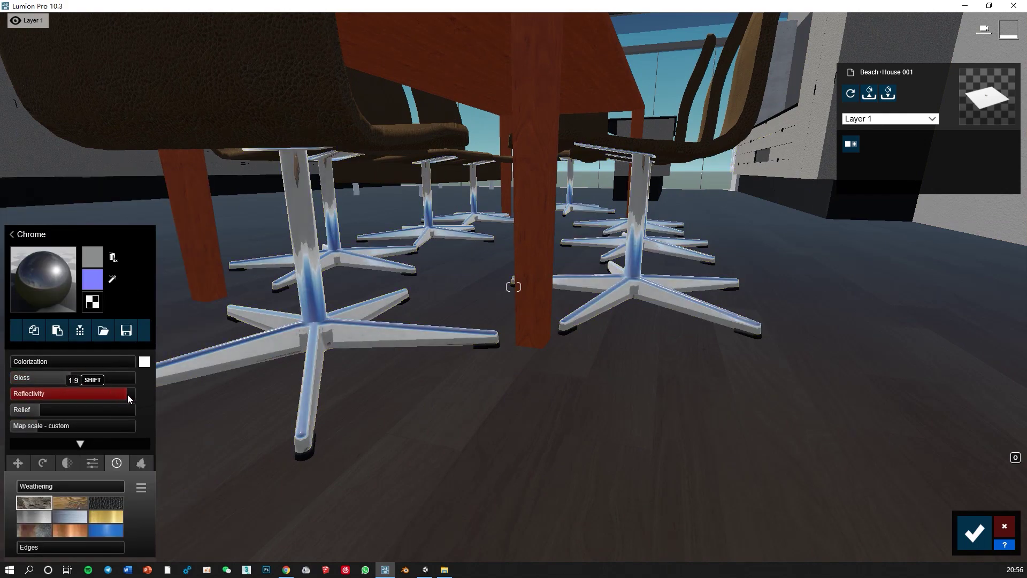
drag(68, 381, 49, 380)
click(70, 516)
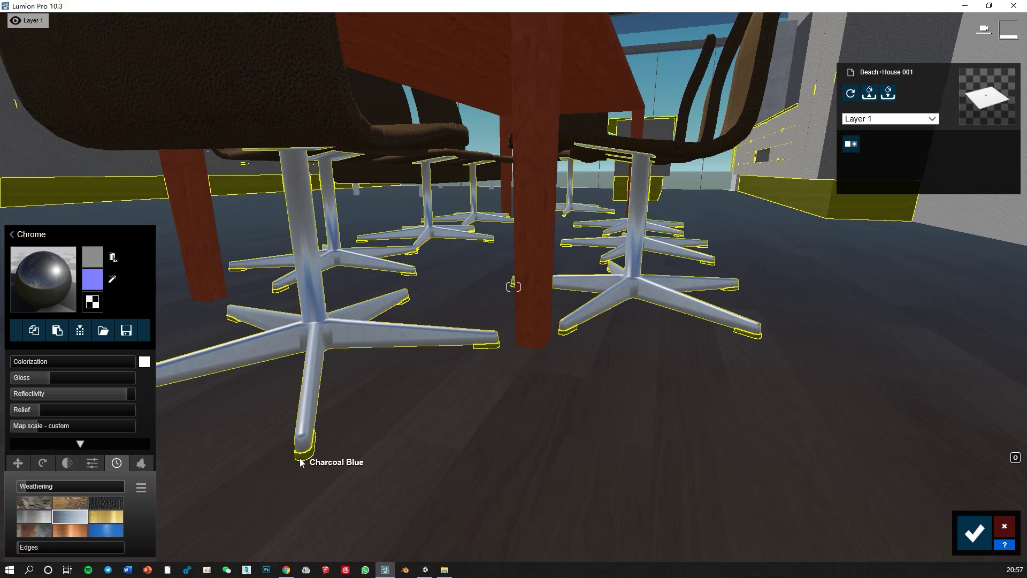
Lower the chair feet's Leather 006C 1024 gloss to 0.5.
click(301, 463)
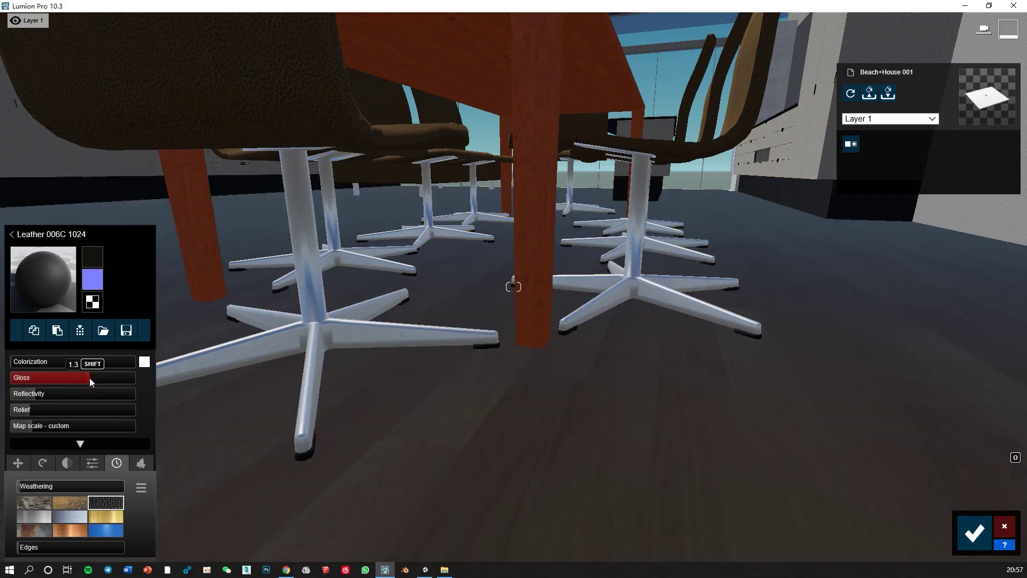
drag(89, 378, 42, 393)
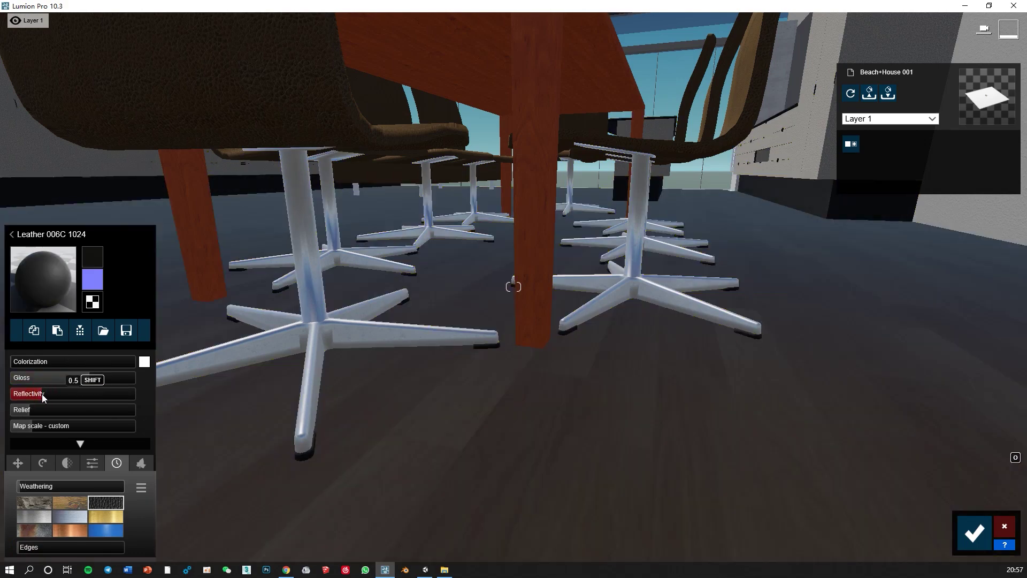
click(530, 159)
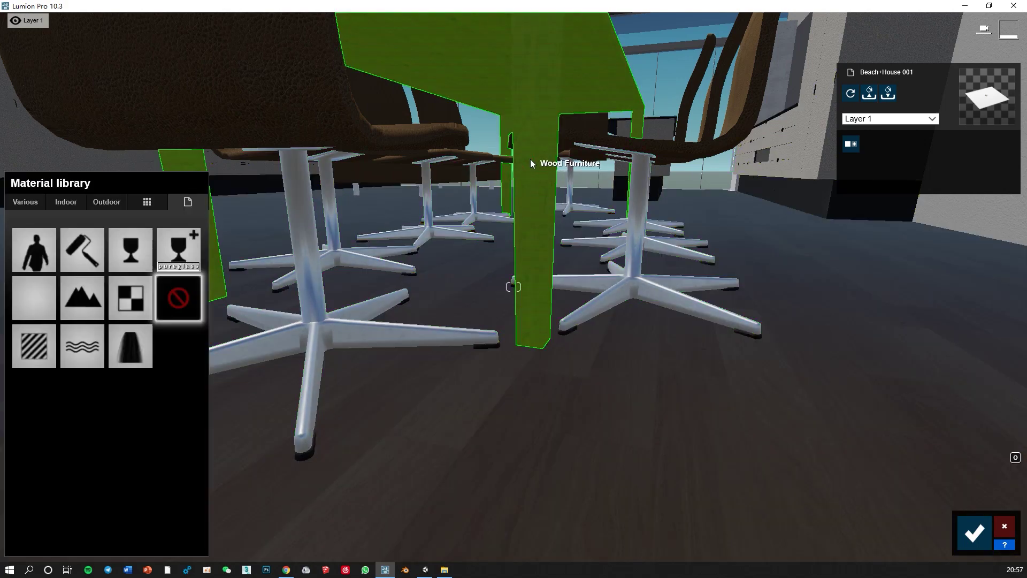
Apply a Standard material to the table with low reflectivity and 0.1 wood weathering.
right_drag(527, 164, 523, 170)
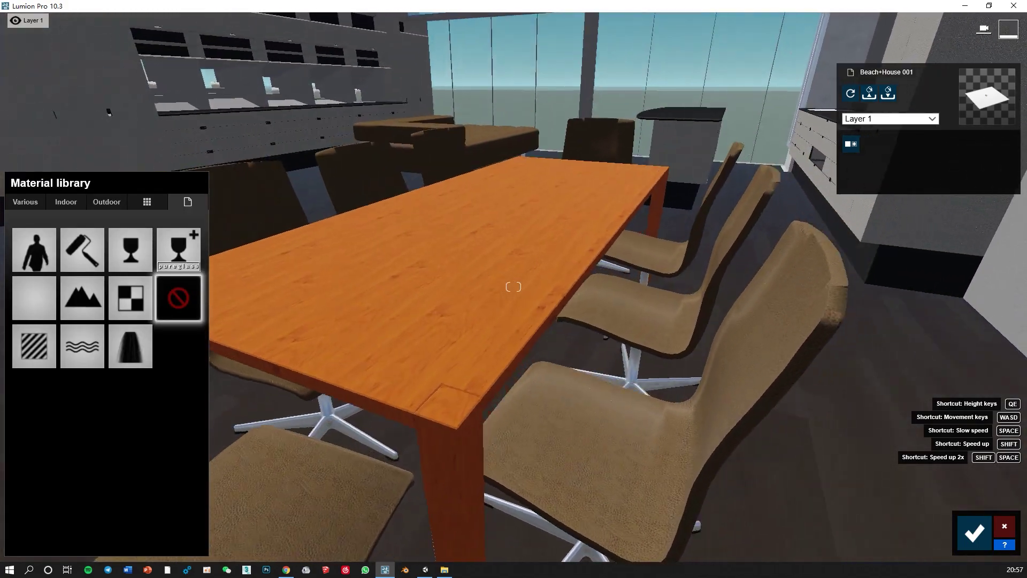
click(38, 349)
mouse_move(54, 396)
mouse_down()
mouse_move(21, 396)
mouse_move(37, 397)
mouse_move(30, 410)
mouse_up()
click(64, 507)
drag(25, 486, 17, 488)
Tint the table a darker grey at 0.2 colorization and accept the material changes.
mouse_move(44, 364)
mouse_down()
mouse_move(31, 361)
mouse_move(39, 365)
mouse_up()
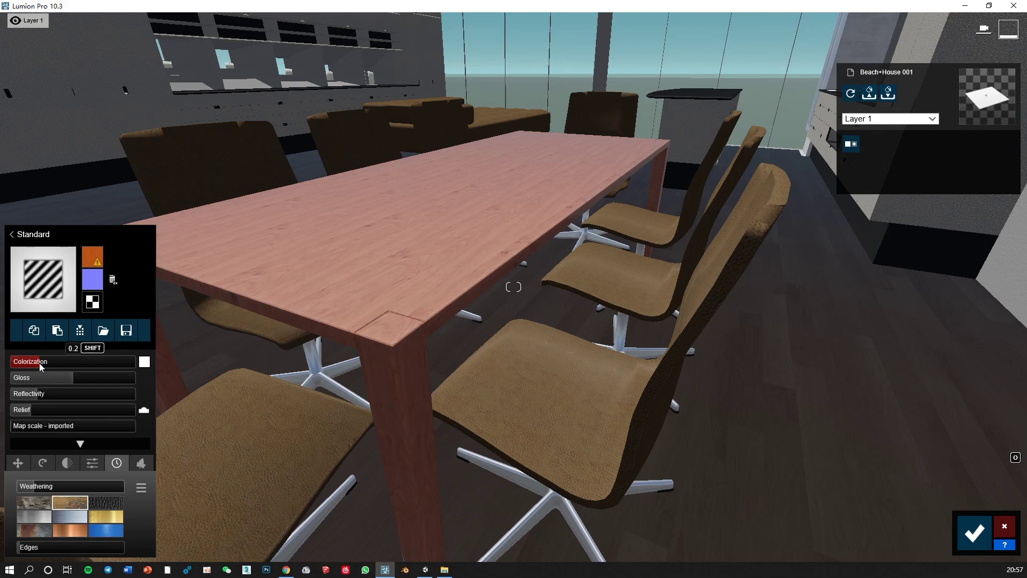
click(144, 362)
click(238, 376)
drag(239, 376, 239, 390)
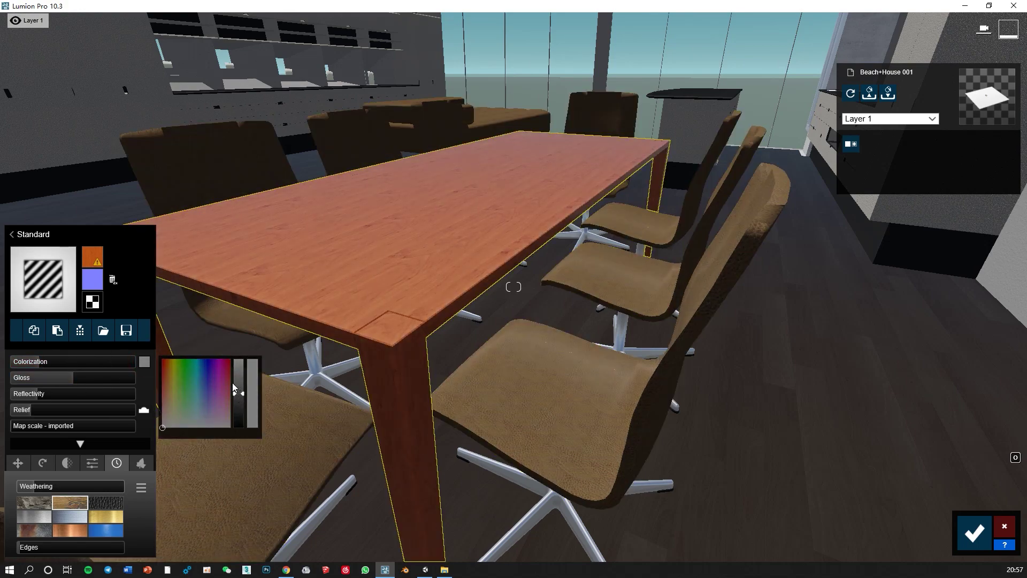
mouse_move(232, 382)
right_down()
mouse_move(342, 383)
mouse_move(160, 383)
right_up()
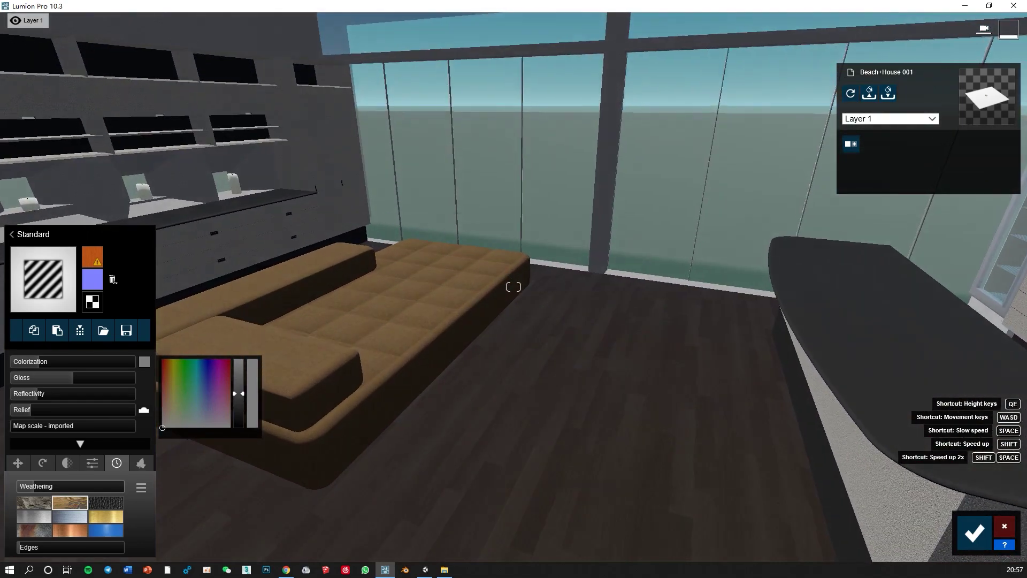
right_drag(514, 286, 321, 287)
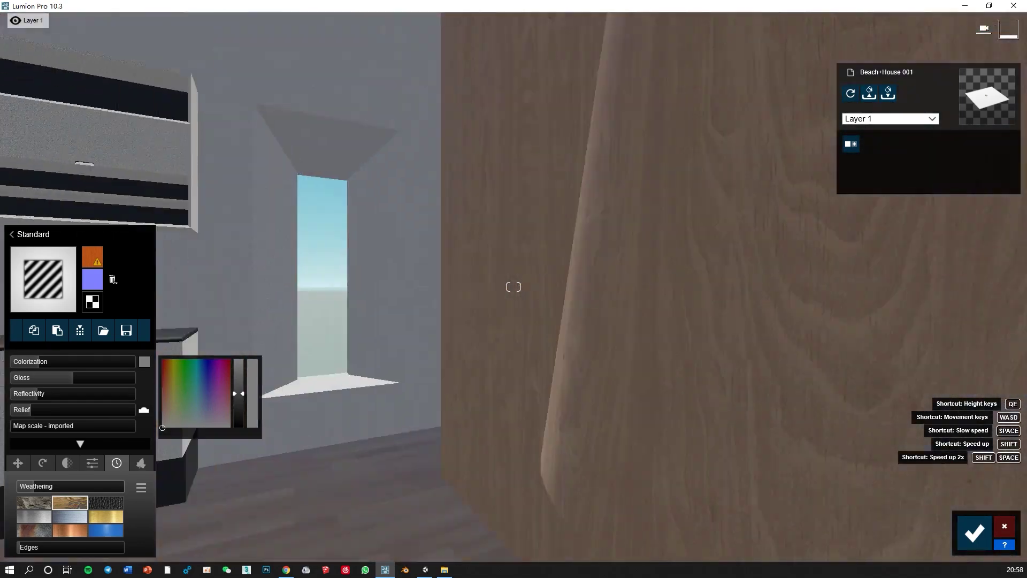
right_drag(513, 287, 327, 355)
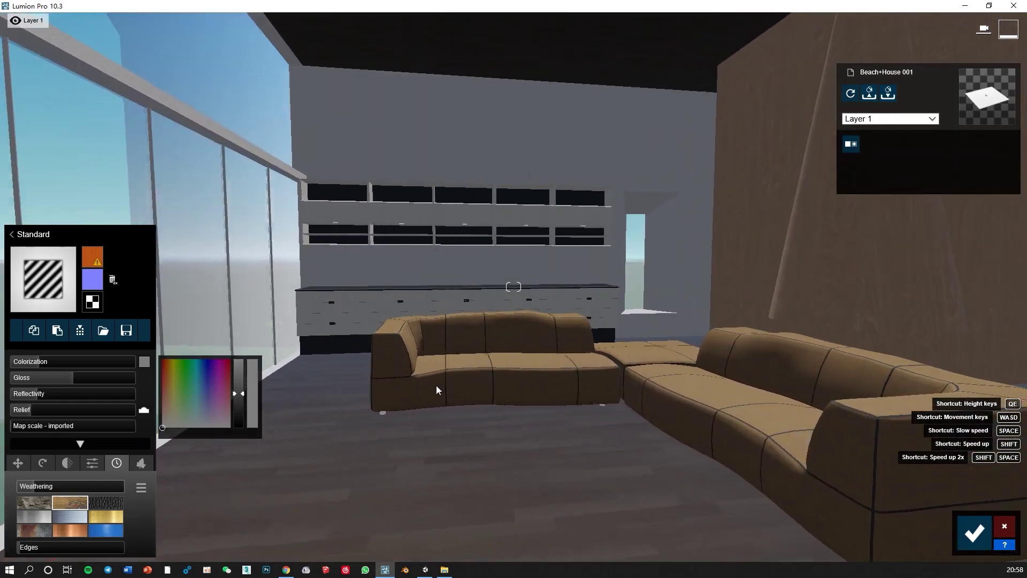
click(973, 533)
click(1004, 503)
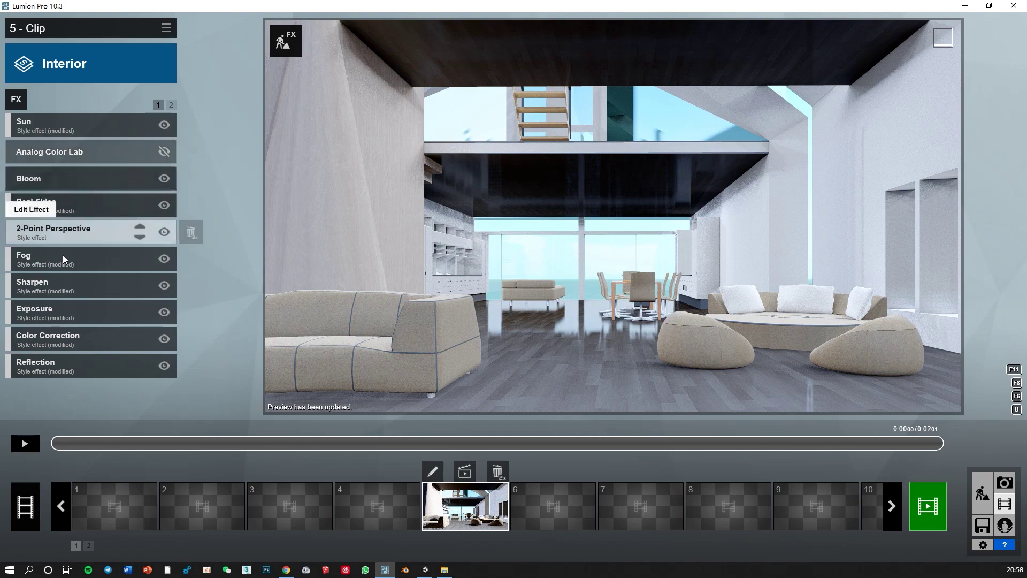
In the Reflection effect, add planes on the glass wall and a side window.
click(62, 363)
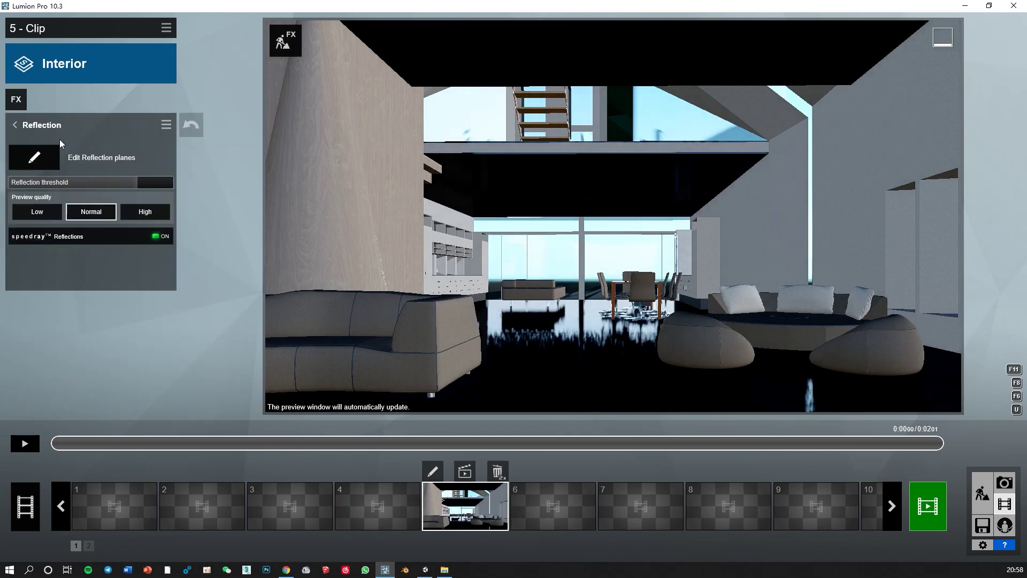
click(39, 153)
click(50, 538)
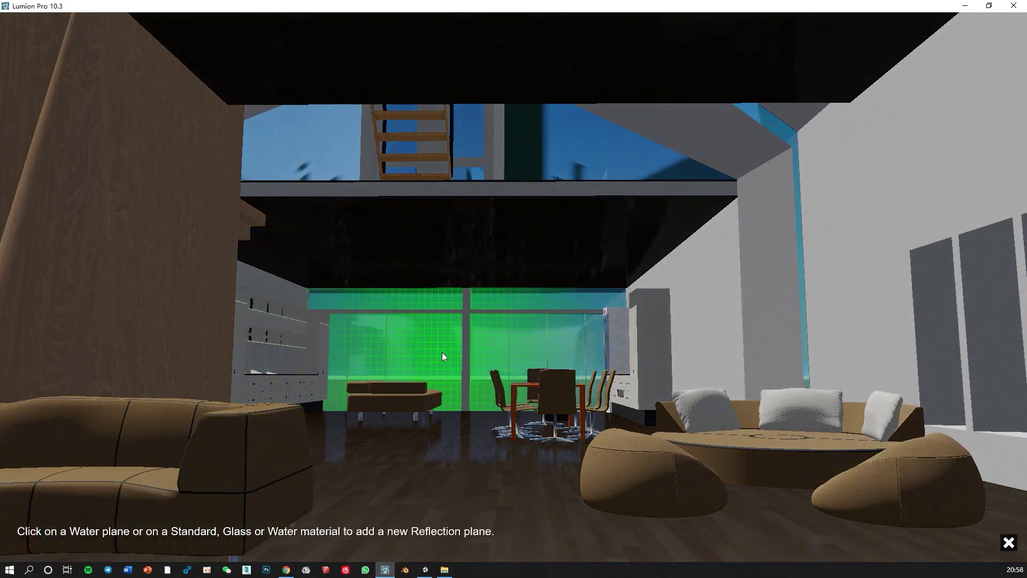
click(441, 352)
click(53, 538)
scroll(307, 371, up, 3)
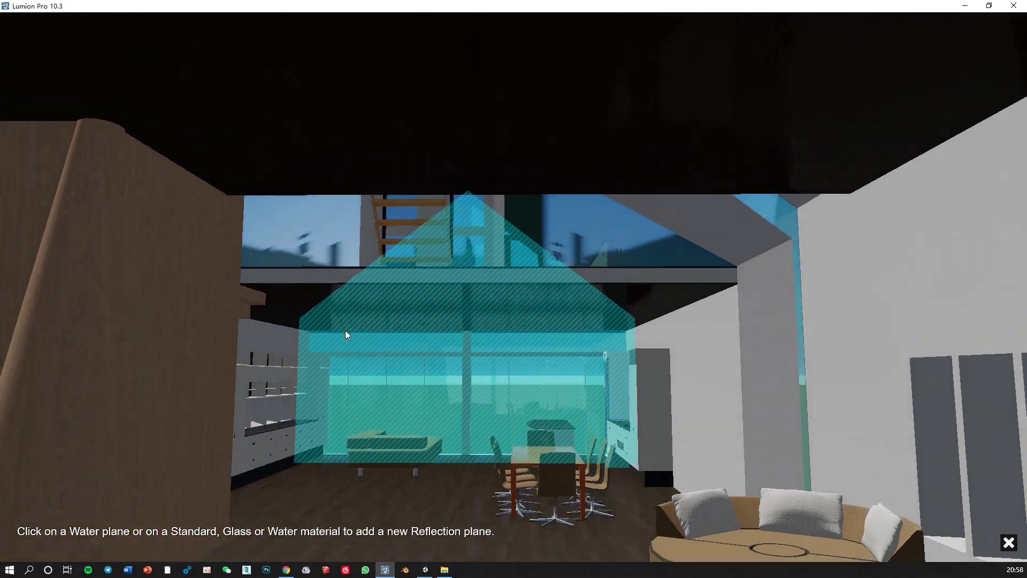
right_drag(415, 323, 415, 323)
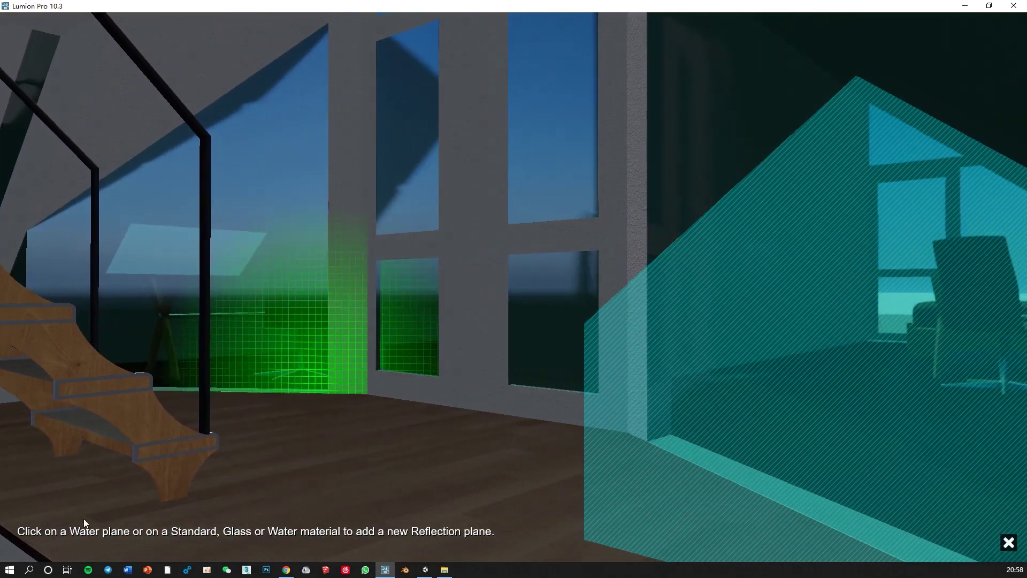
click(248, 311)
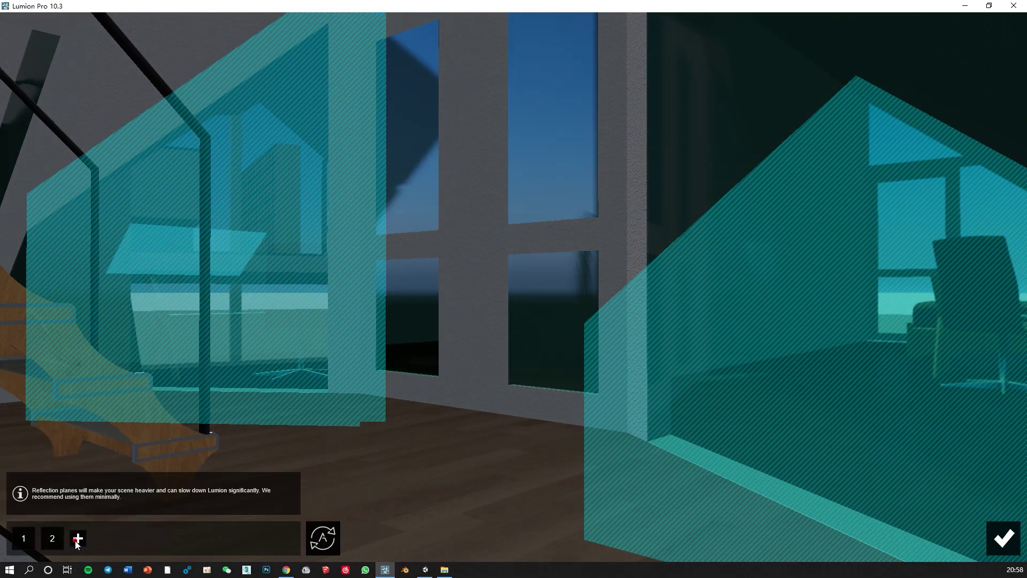
Add three more reflection planes on the right window, far glass and large glass wall.
click(77, 540)
click(535, 296)
right_drag(535, 296, 535, 296)
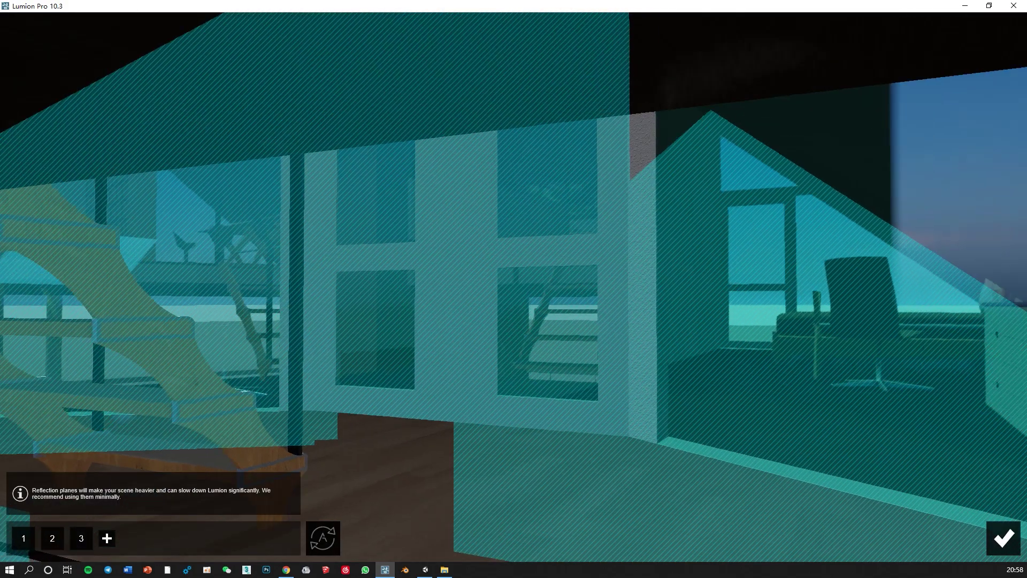
click(107, 539)
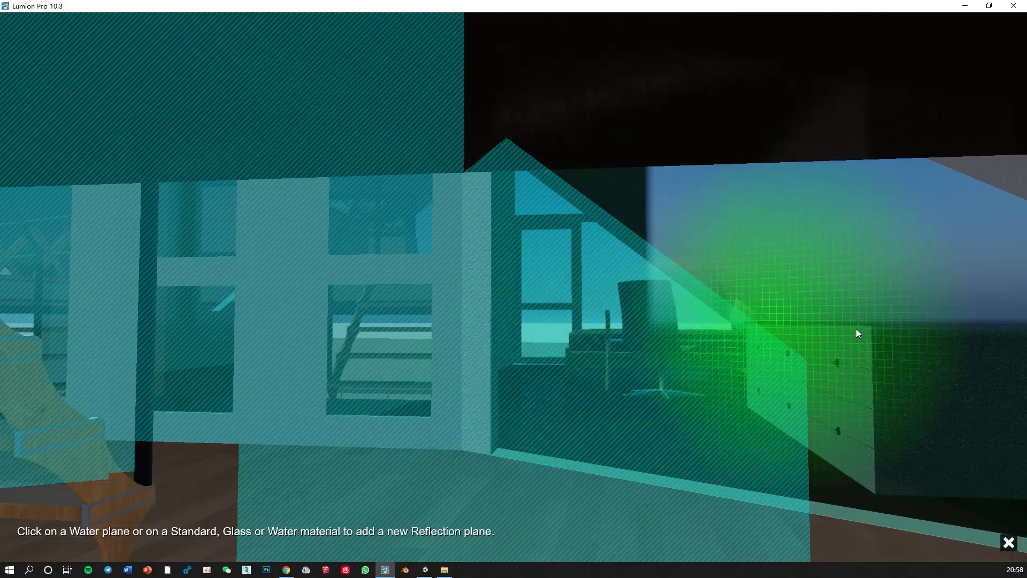
click(855, 329)
right_drag(856, 328, 856, 329)
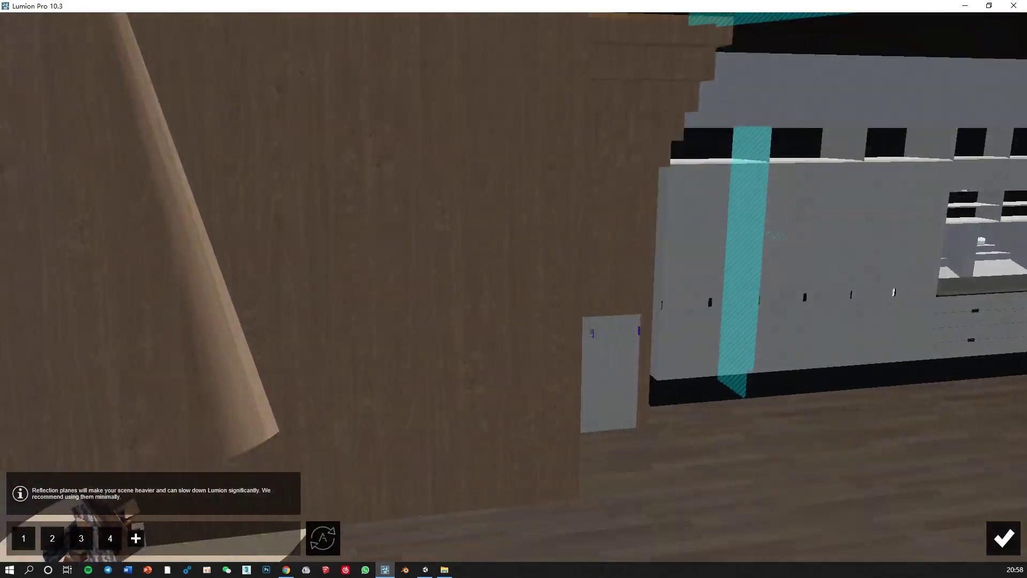
right_drag(666, 370, 665, 370)
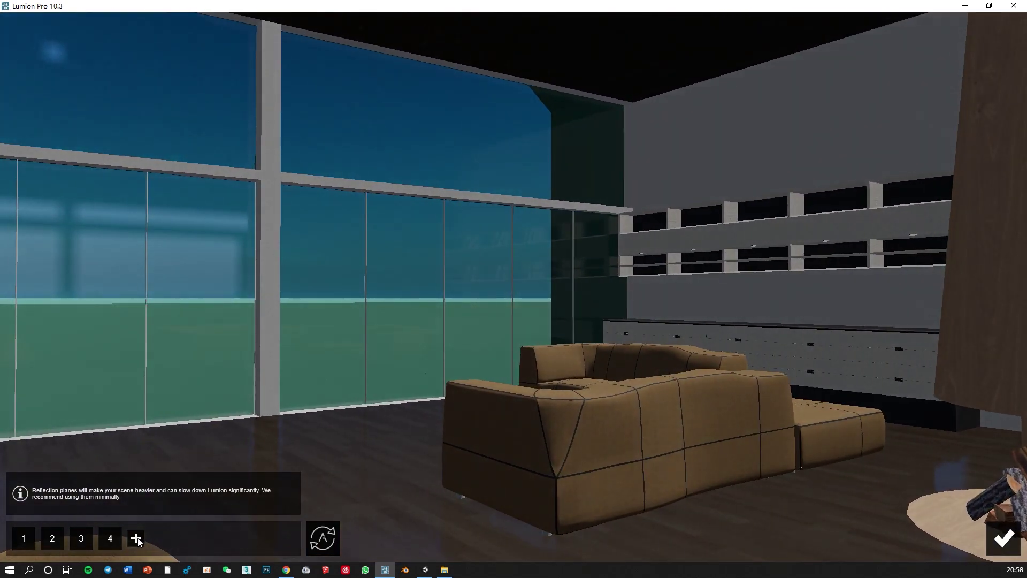
click(140, 539)
click(214, 337)
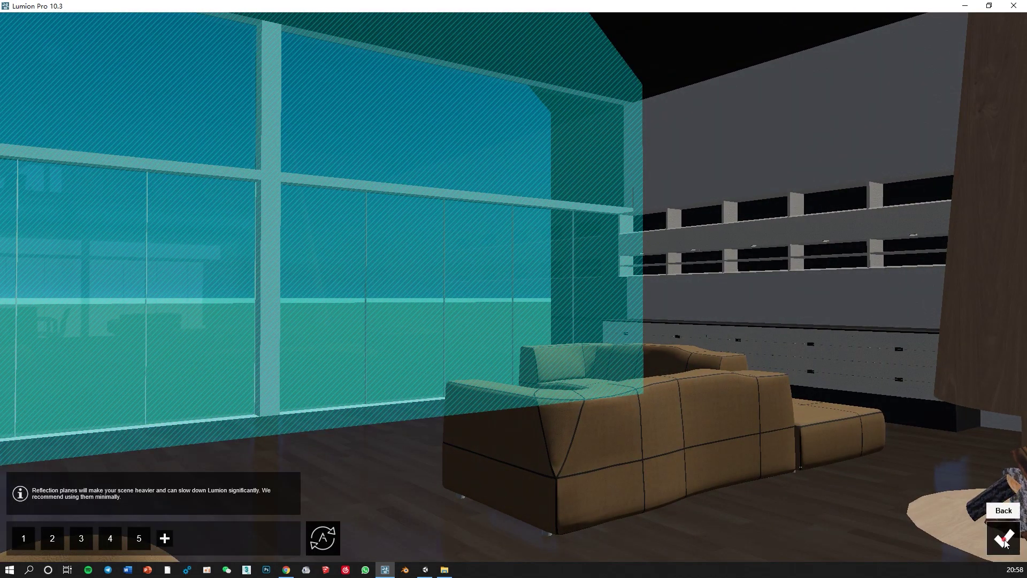
click(1004, 539)
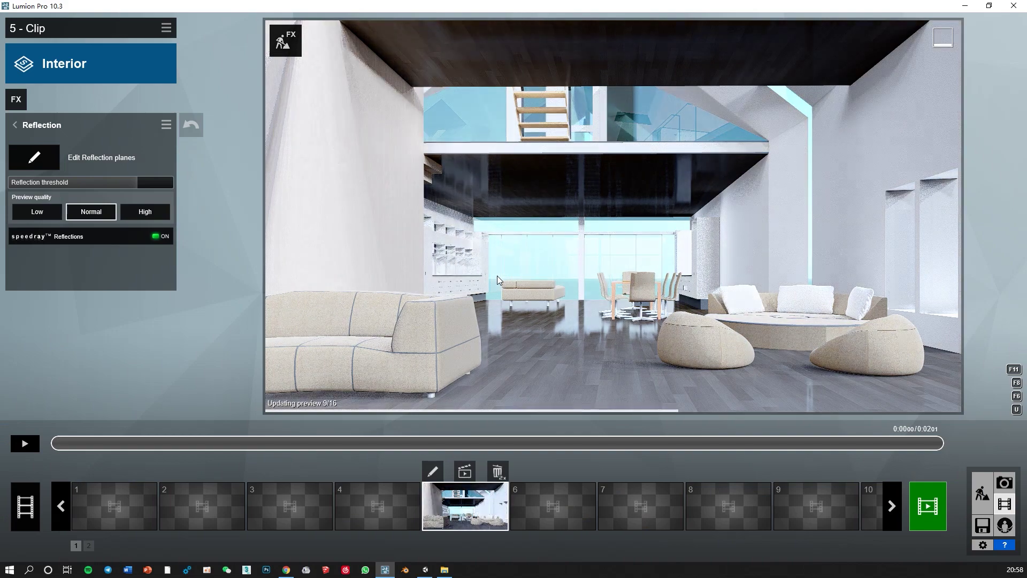
Render clip 5's current frame at 1920x1080 as PNG '1' in the png folder.
click(466, 472)
click(367, 118)
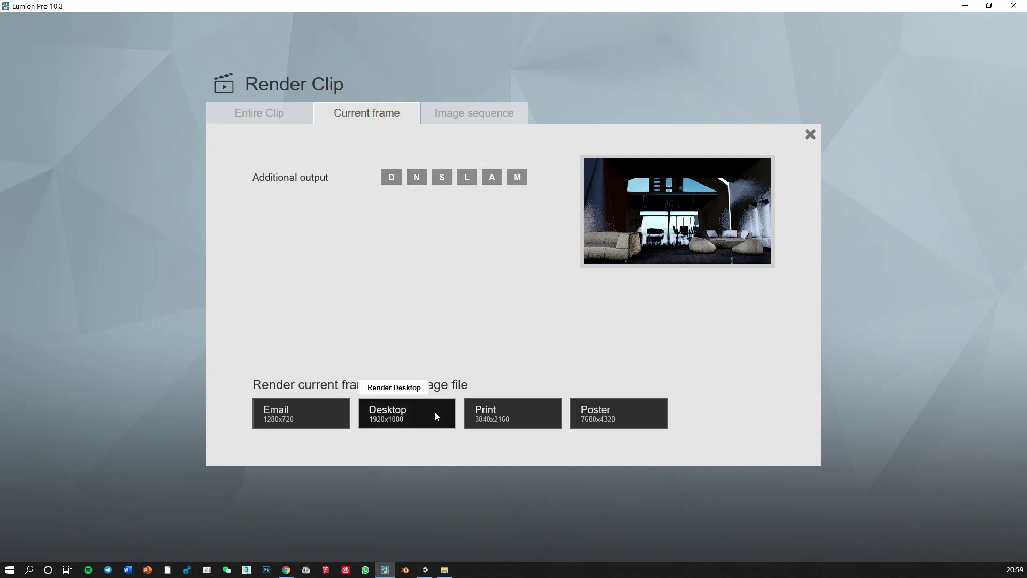
click(420, 413)
click(220, 41)
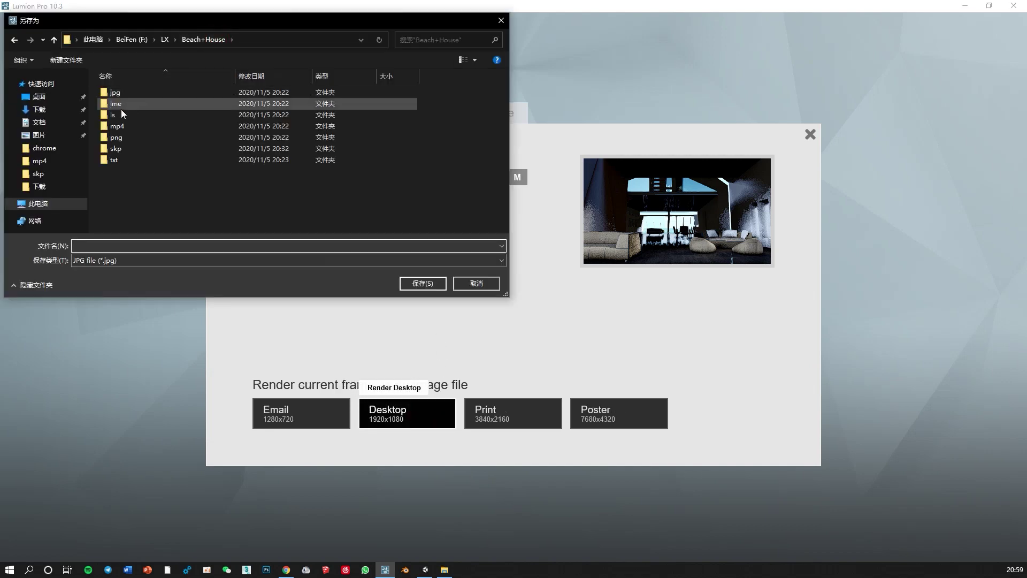
double_click(114, 138)
click(118, 261)
click(111, 293)
click(94, 245)
text(1)
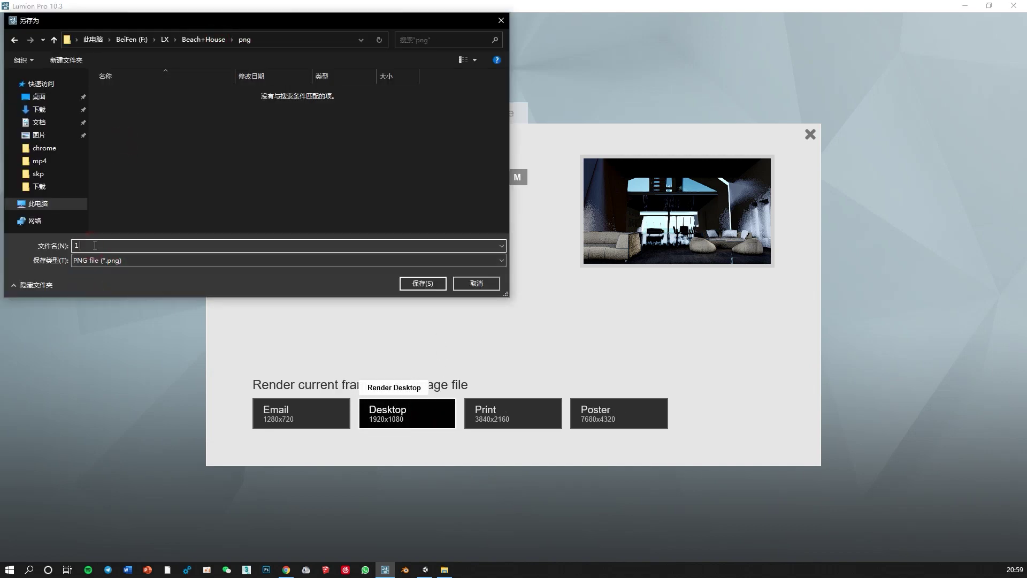
key(Return)
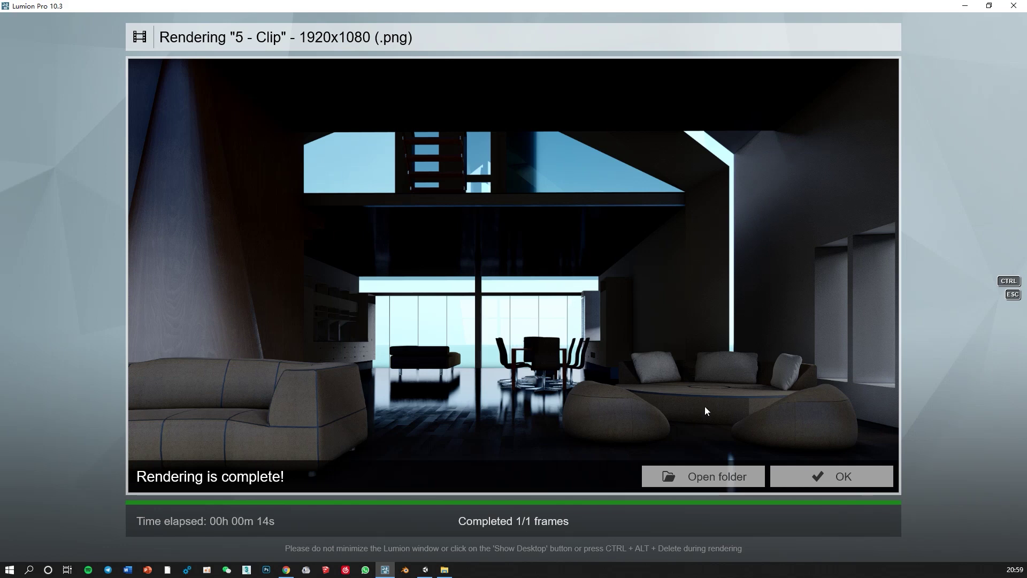
View the rendered 1.png in its folder, then return to the clip.
click(715, 476)
double_click(260, 194)
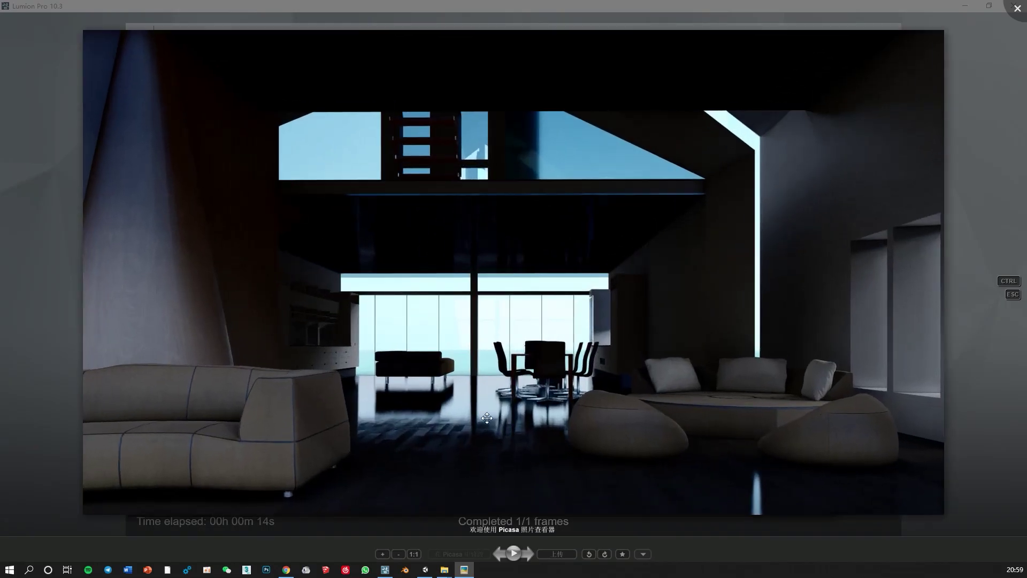
key(Escape)
click(865, 437)
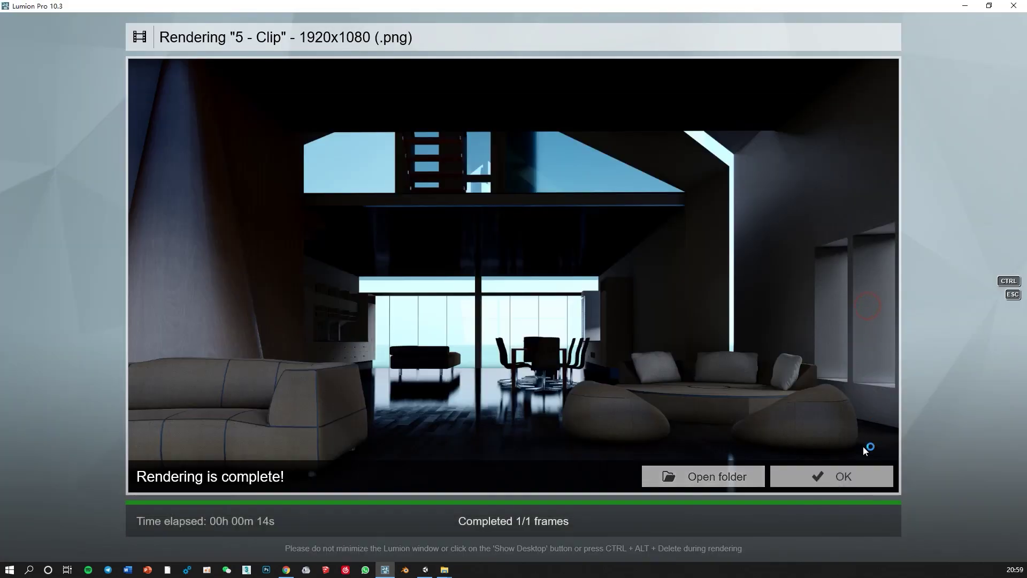
click(840, 473)
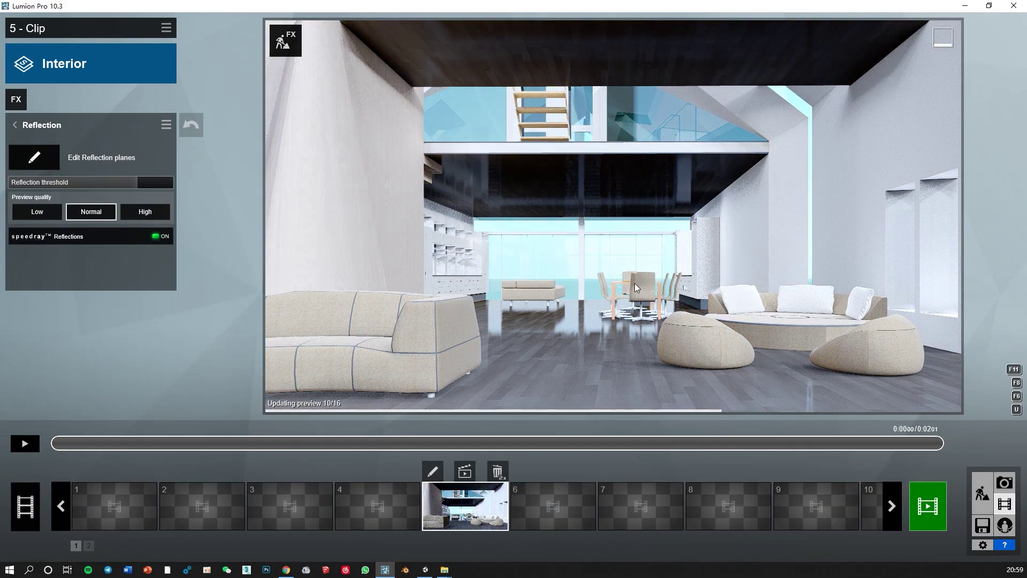
Set the Polii Wood Flooring 043 2k floor colorization to 0.3 and save it.
click(15, 125)
click(980, 496)
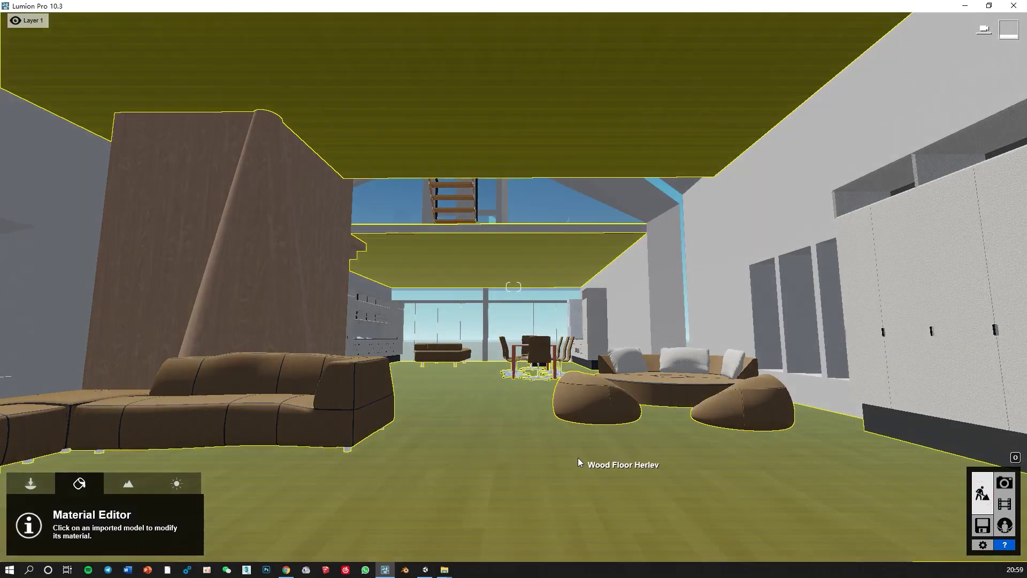
click(467, 451)
drag(72, 345, 64, 347)
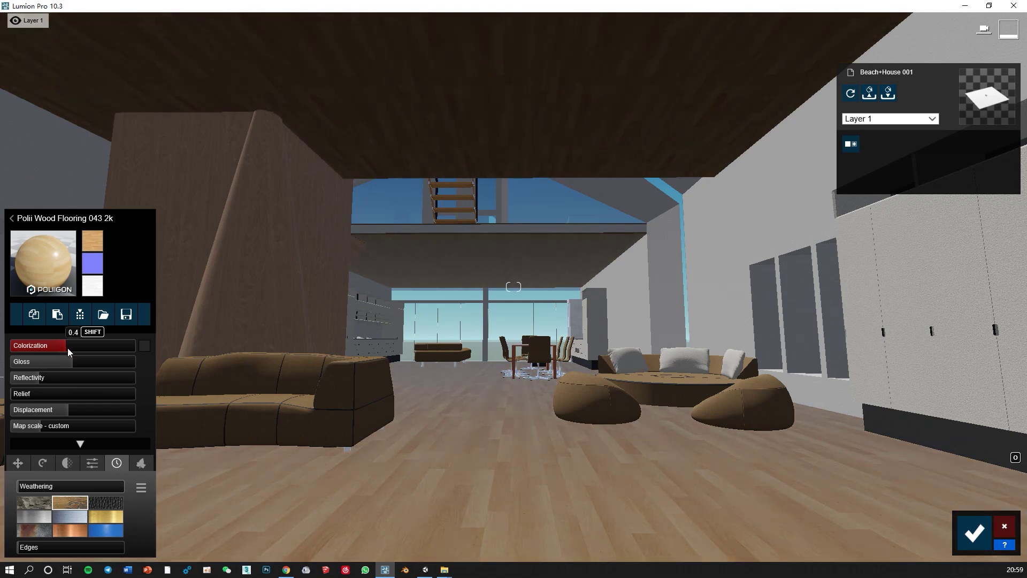
drag(64, 346, 56, 347)
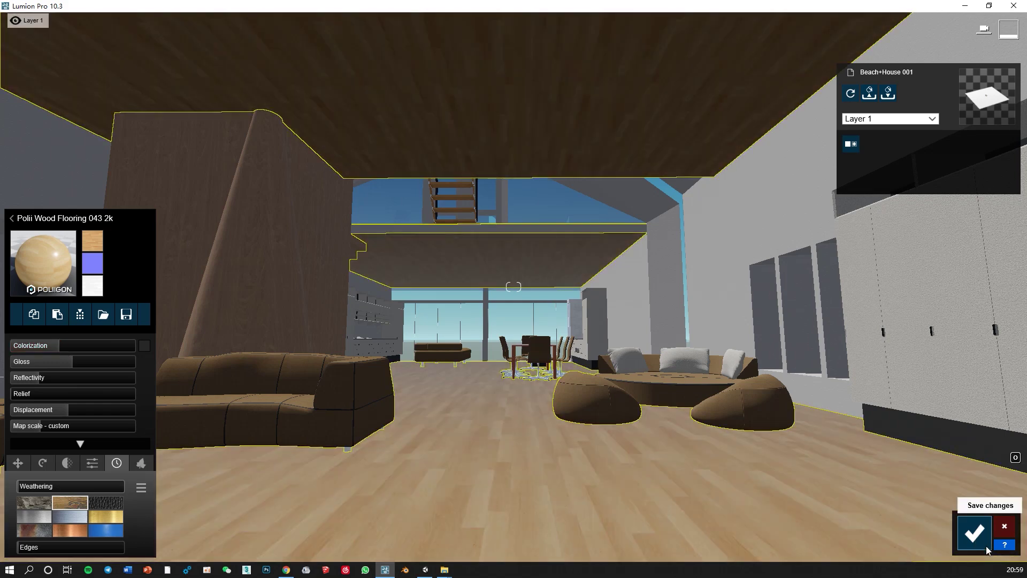
click(974, 532)
click(1004, 506)
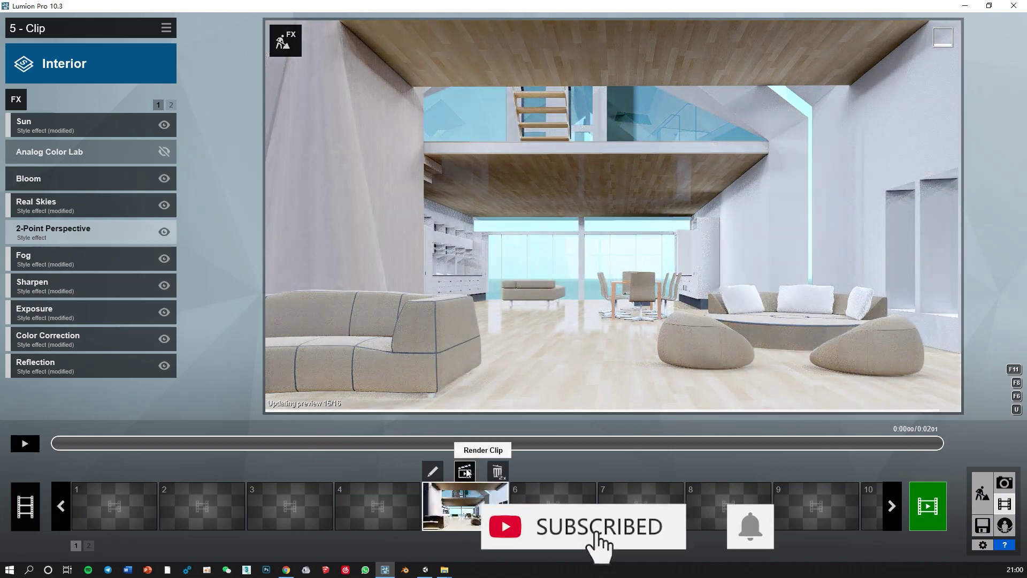
Re-render clip 5's current frame at 1920x1080, overwriting 1.png.
click(466, 470)
click(398, 413)
double_click(138, 92)
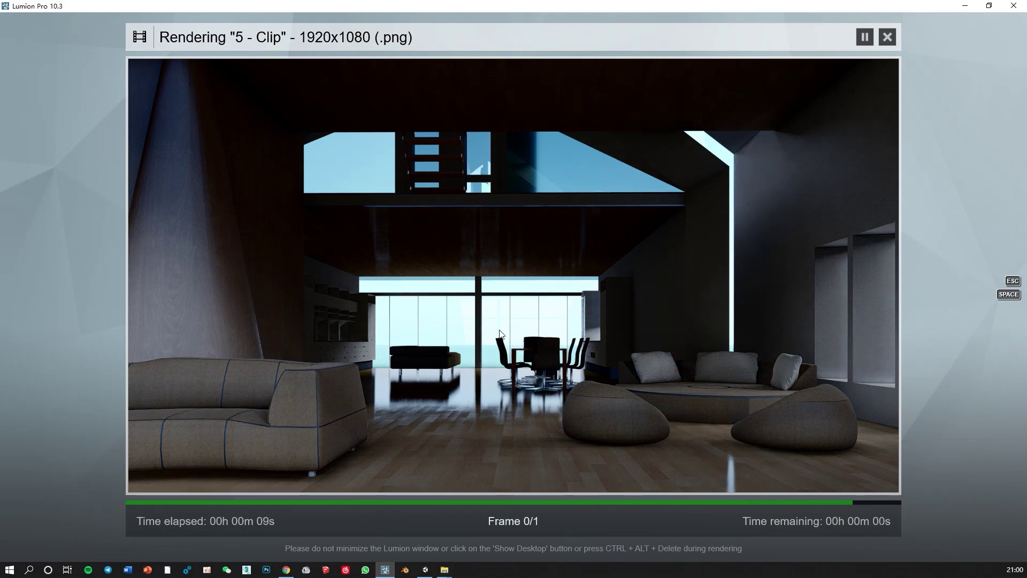
click(819, 475)
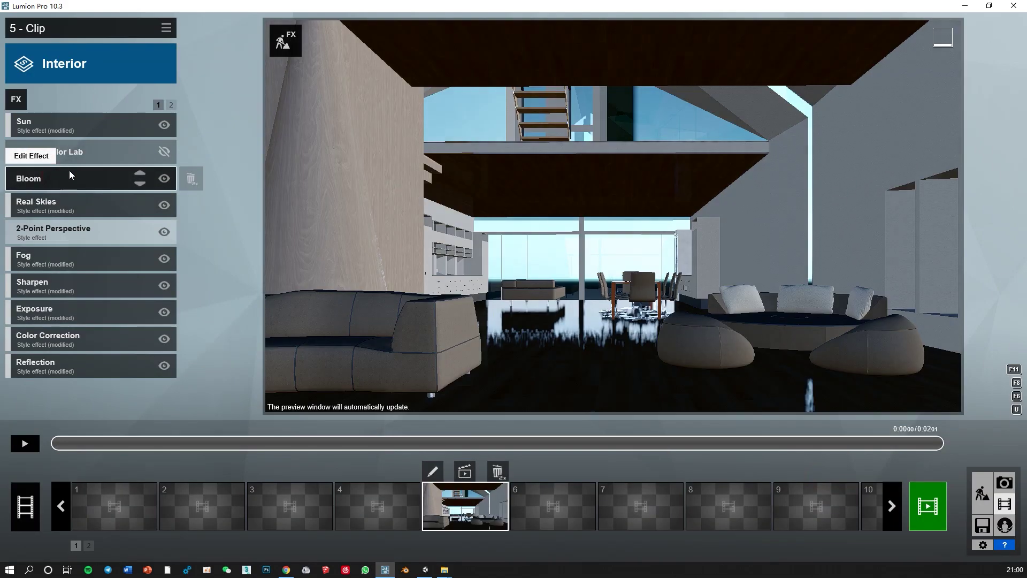
Adjust clip 5's Fog density in several drags, ending at 0.0 so the haze disappears.
click(60, 175)
click(15, 125)
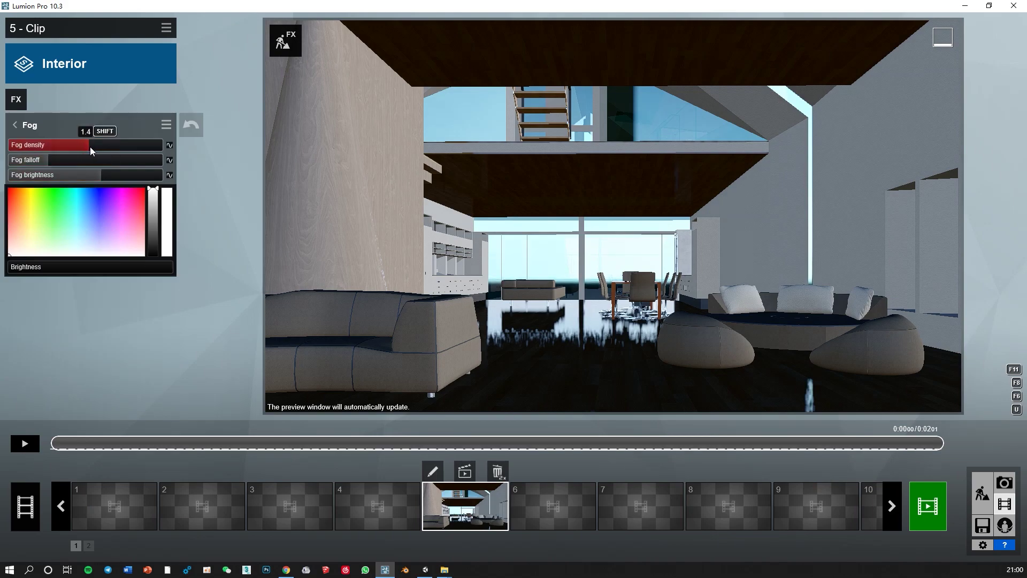
drag(95, 146, 98, 147)
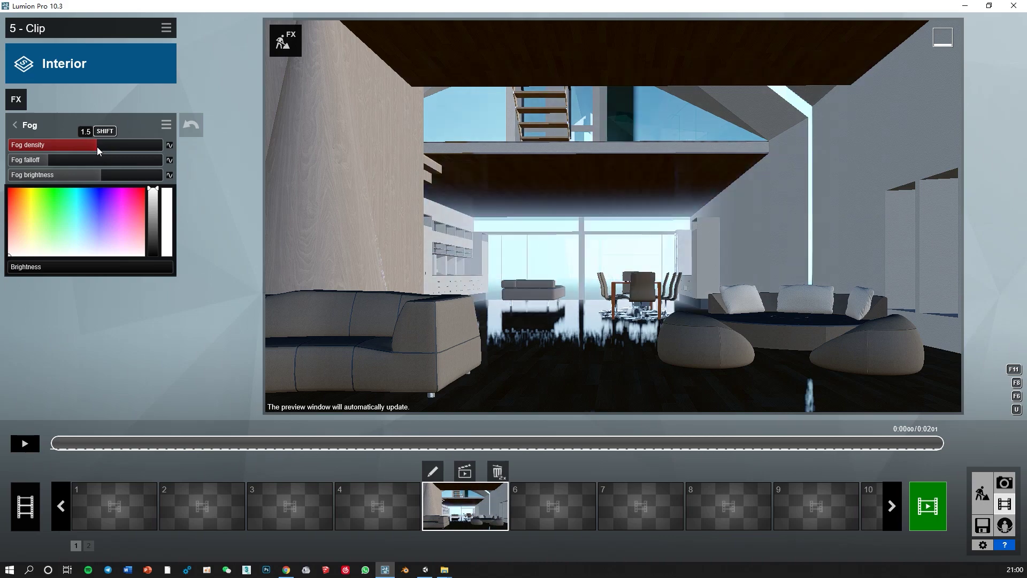
drag(97, 146, 92, 145)
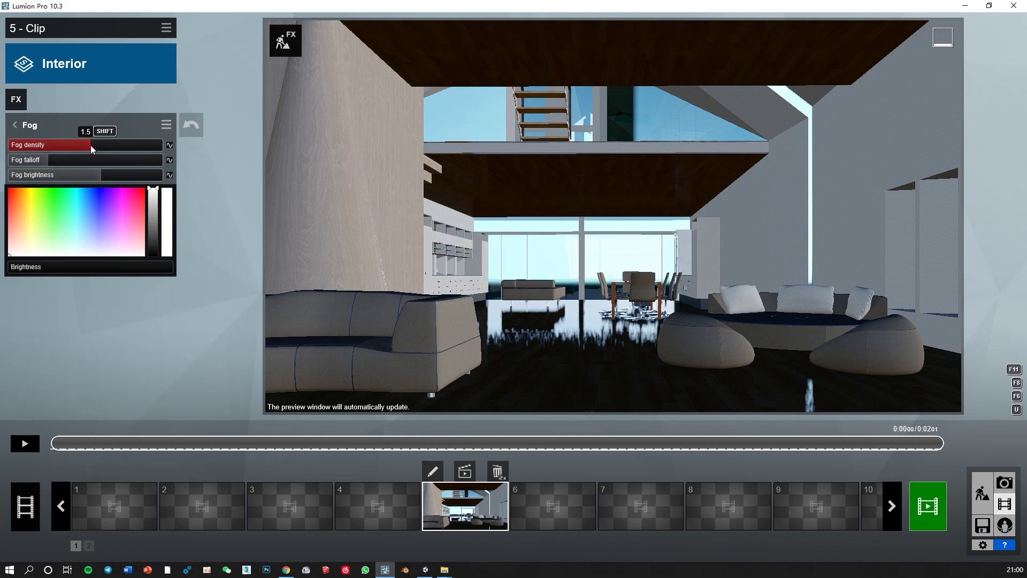
mouse_move(97, 145)
mouse_down()
mouse_move(56, 155)
mouse_move(66, 167)
mouse_up()
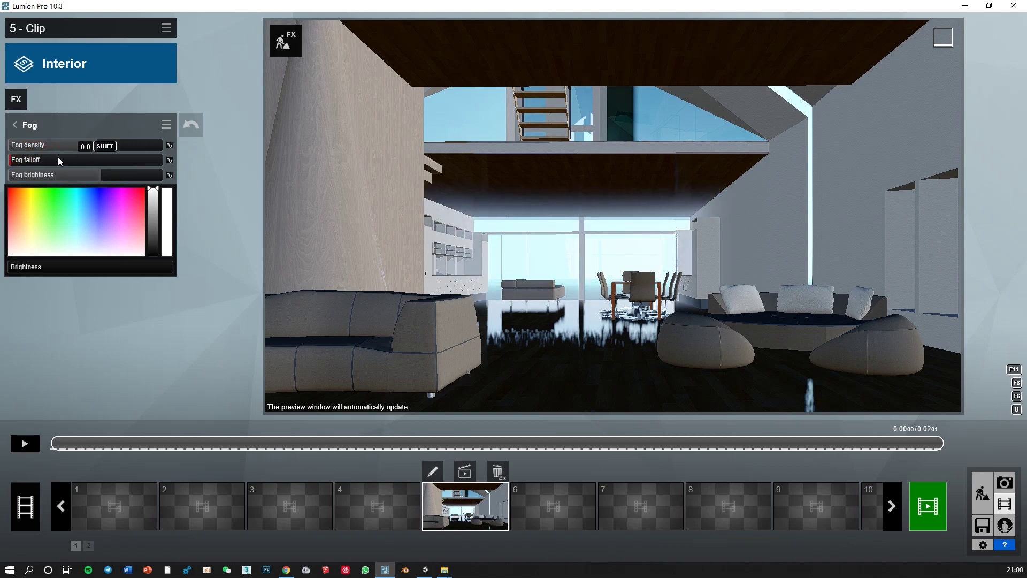
click(32, 132)
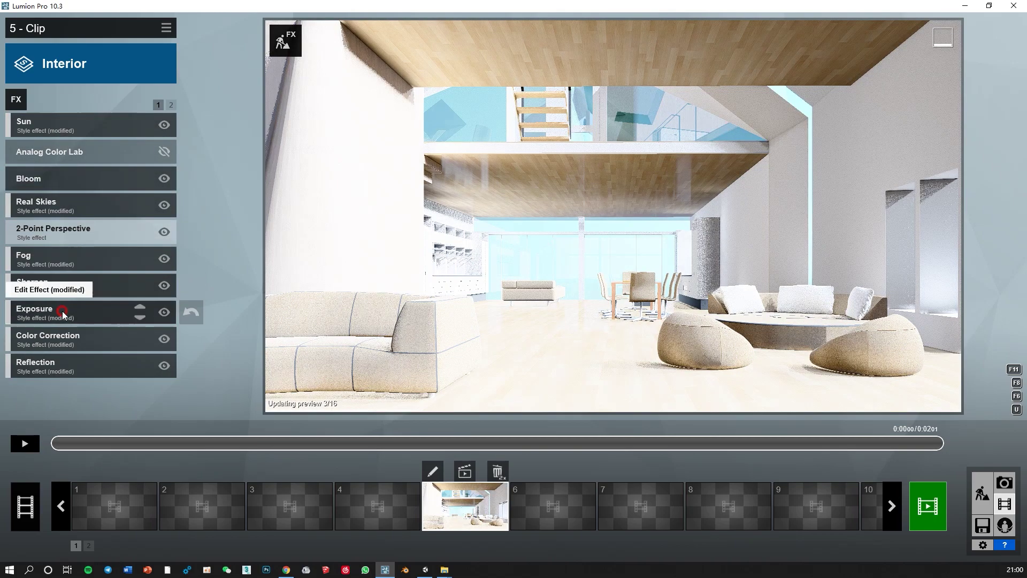
Check the Exposure effect, then render clip 5's current frame at 1920x1080 over 1.png.
click(62, 310)
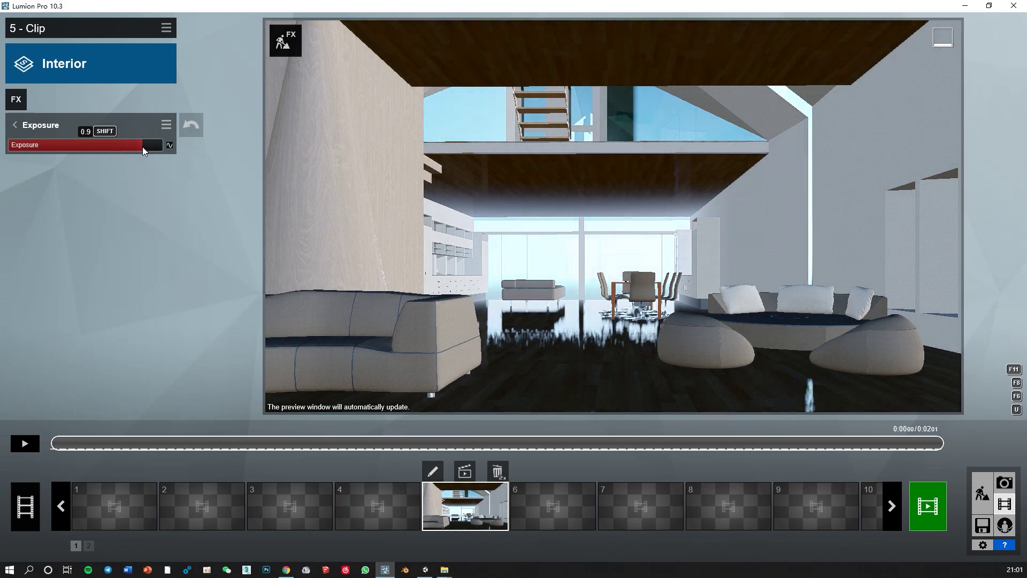
click(15, 125)
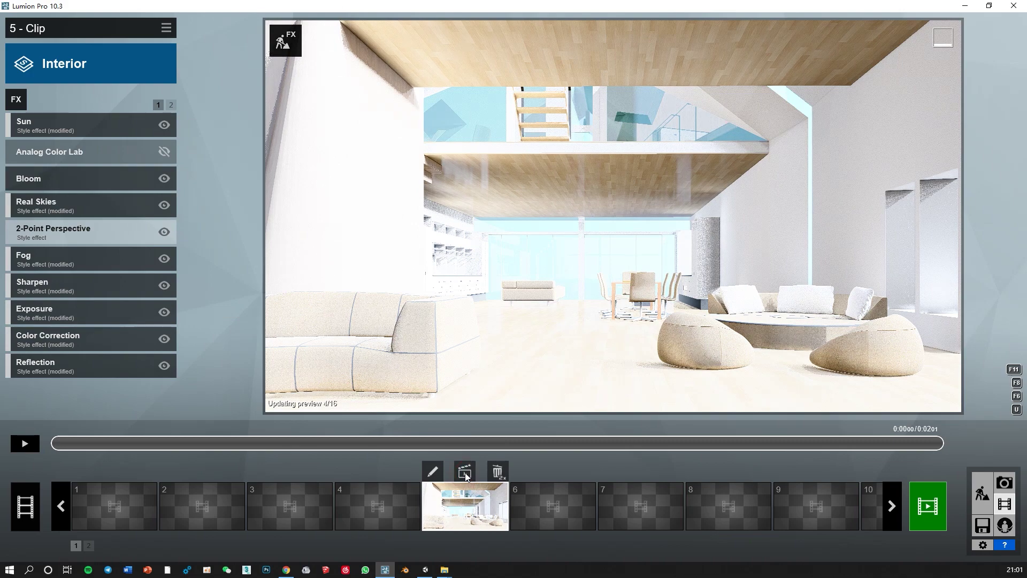
click(464, 470)
click(436, 418)
click(137, 88)
key(Return)
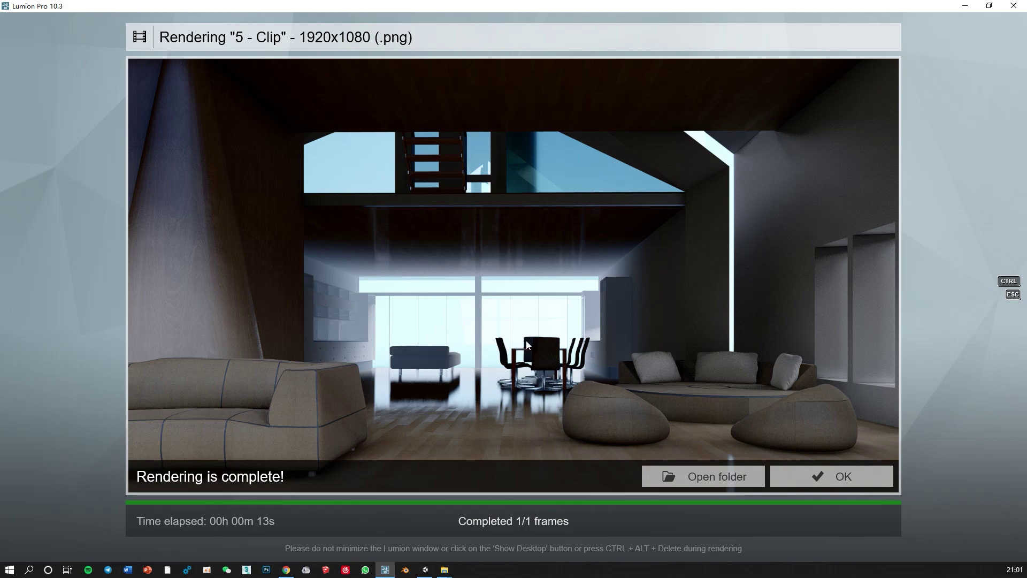
click(794, 480)
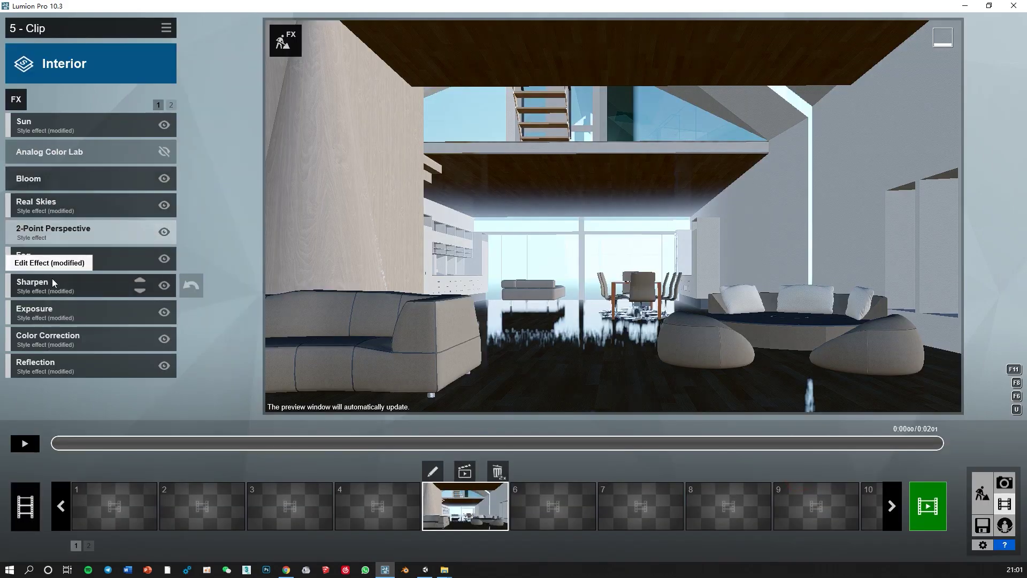
Lower the fog density to about 1.3 and switch Real Skies to the fourth Clear preset.
click(54, 260)
drag(94, 144, 84, 146)
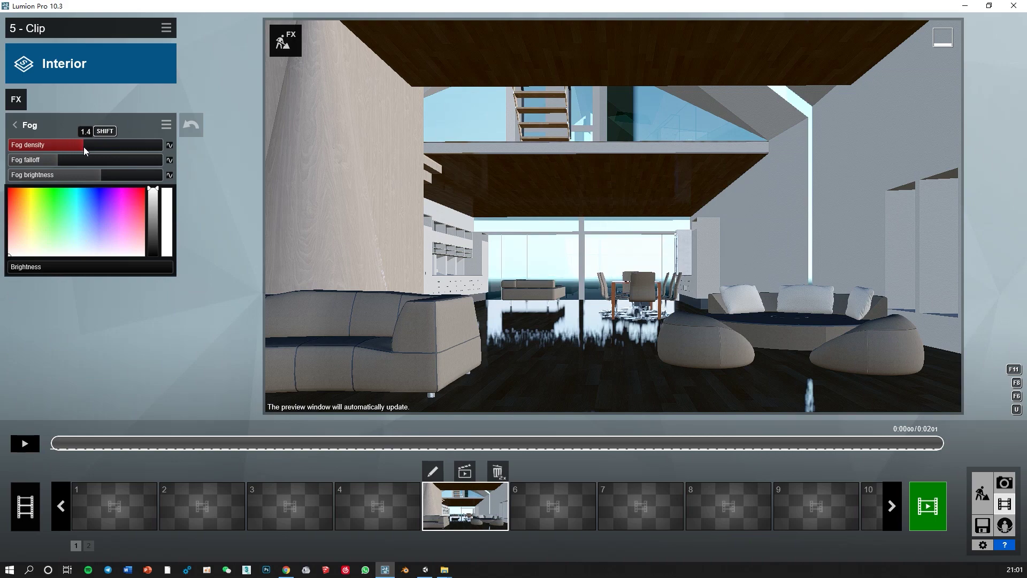
click(15, 125)
click(59, 206)
click(56, 162)
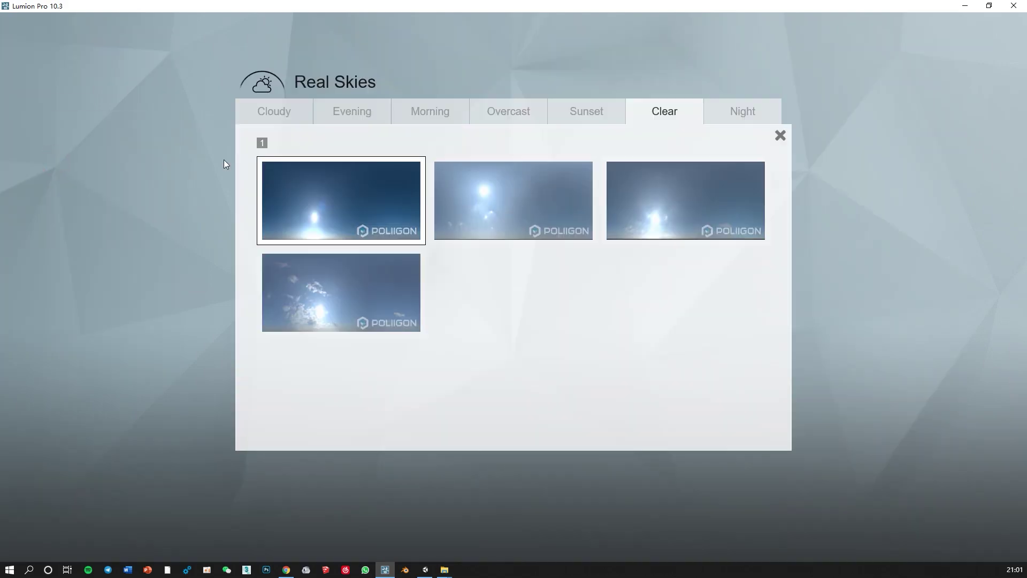
click(353, 294)
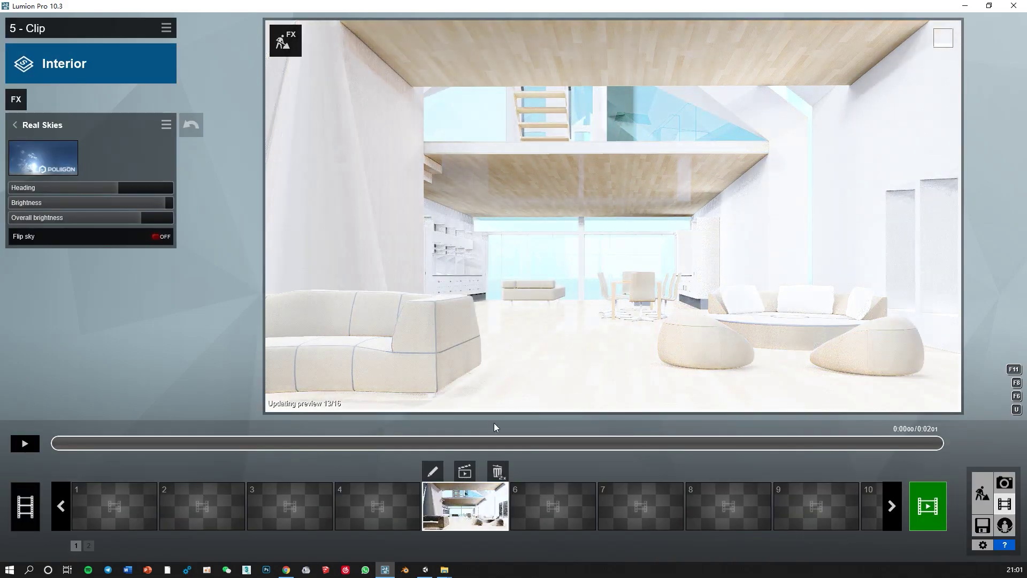
Render clip 5's current frame at 1920x1080, saving over 1.png.
click(473, 468)
click(427, 422)
click(141, 90)
double_click(141, 89)
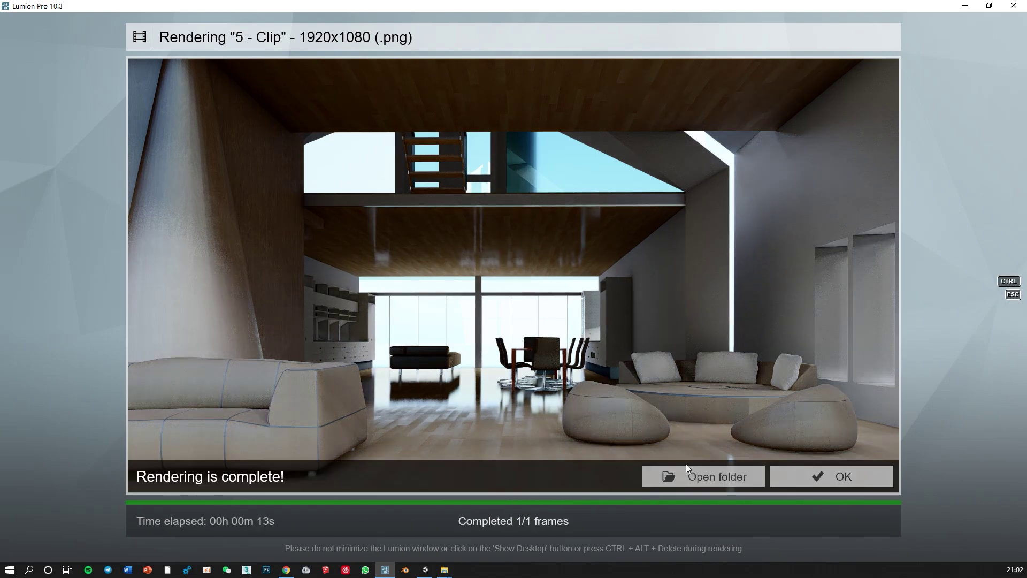
click(843, 474)
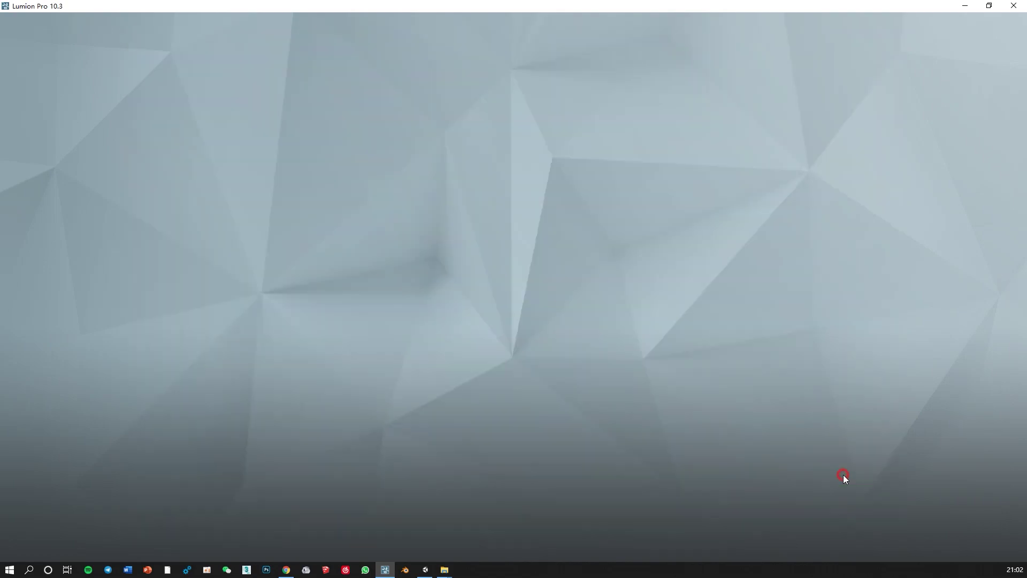
Swing the Real Skies Heading slider to about -4.7°, then open the Clear sky library.
drag(110, 186, 95, 186)
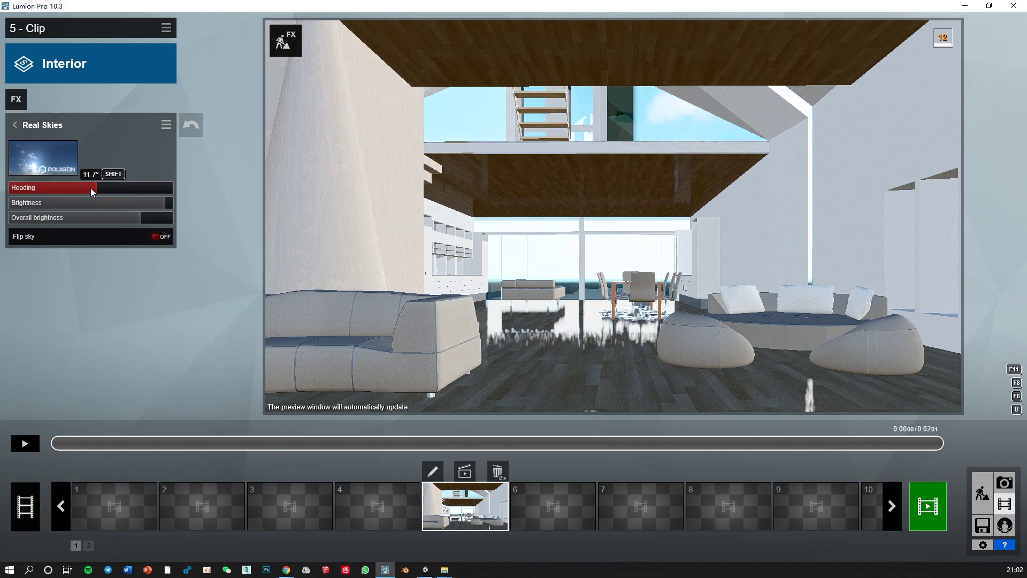
click(16, 125)
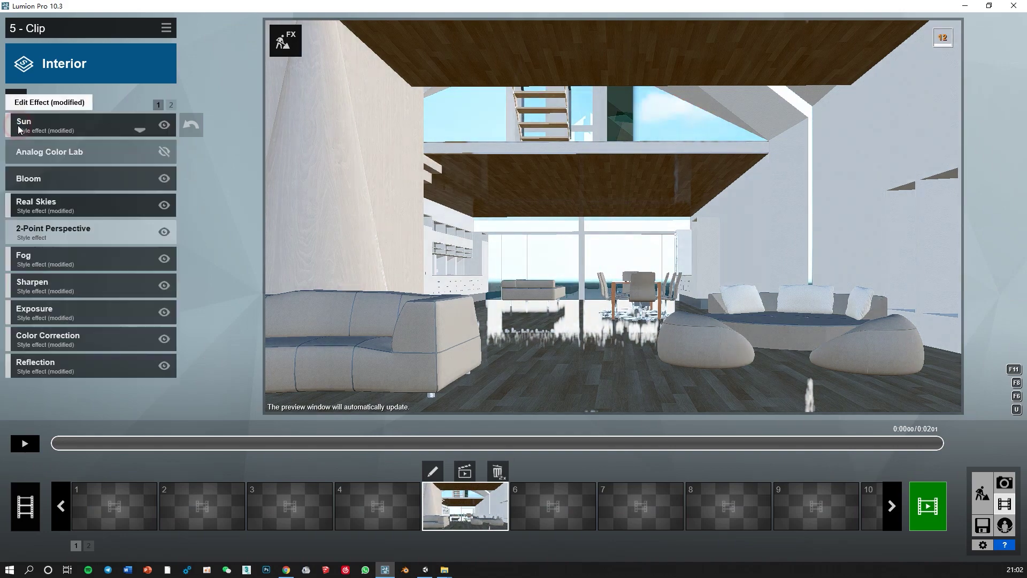
click(92, 202)
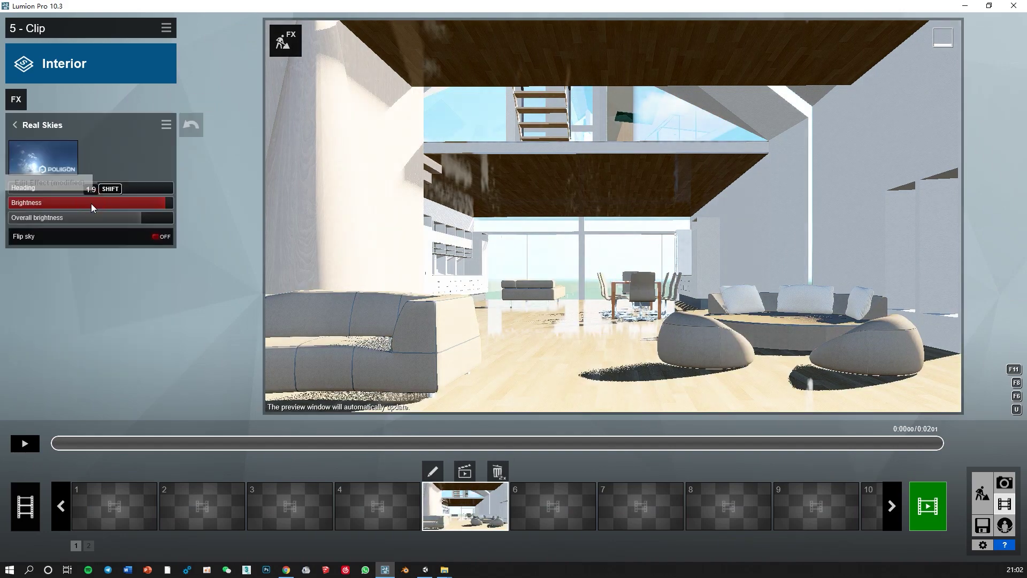
drag(98, 187, 4, 178)
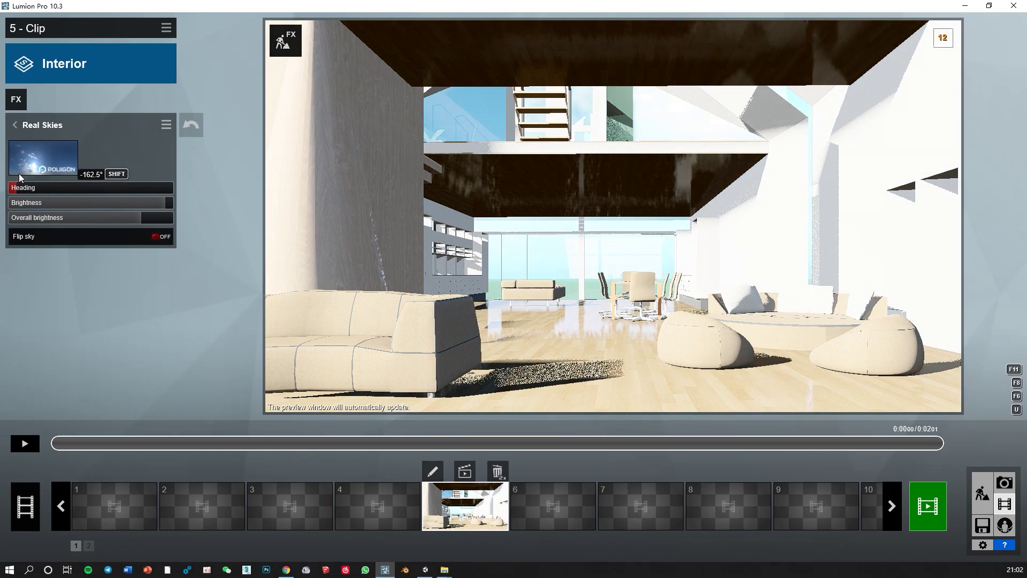
drag(20, 174, 90, 188)
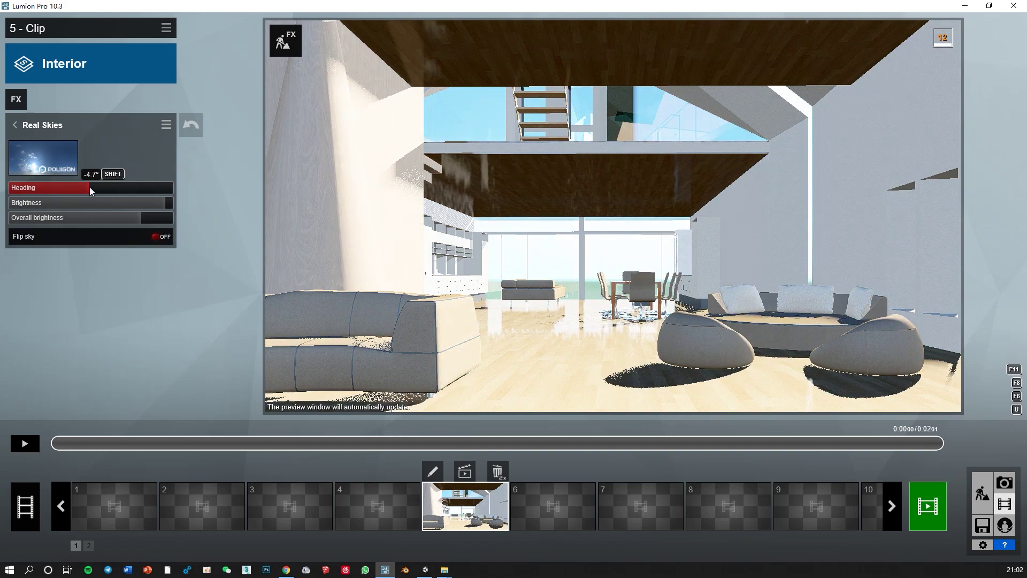
click(60, 161)
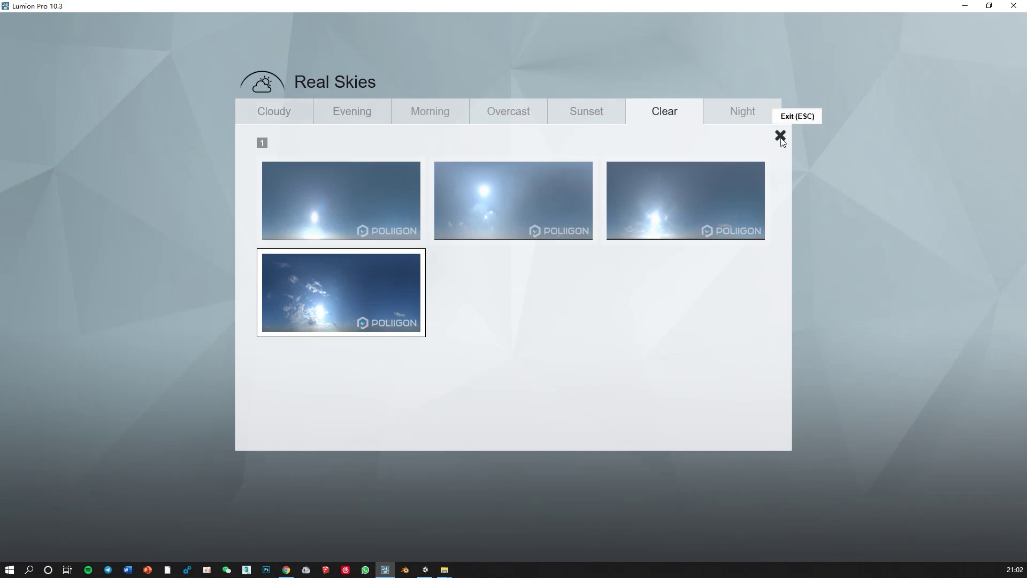
Close the sky preset library and switch off the Sun effect.
click(780, 137)
click(54, 125)
click(164, 125)
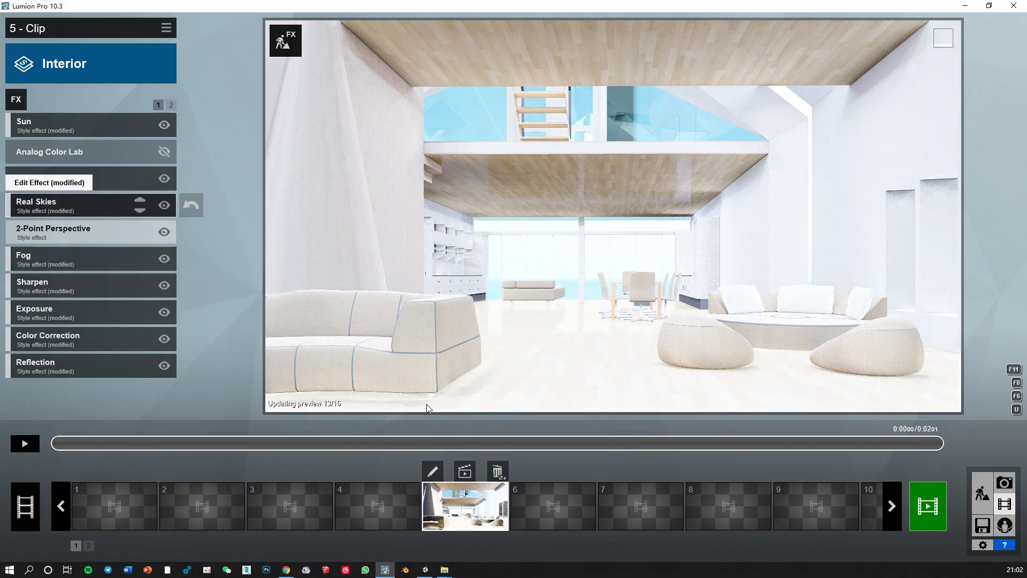
Render clip 5's current frame at Desktop 1920x1080, saving over 1.png.
click(464, 471)
click(422, 423)
click(141, 94)
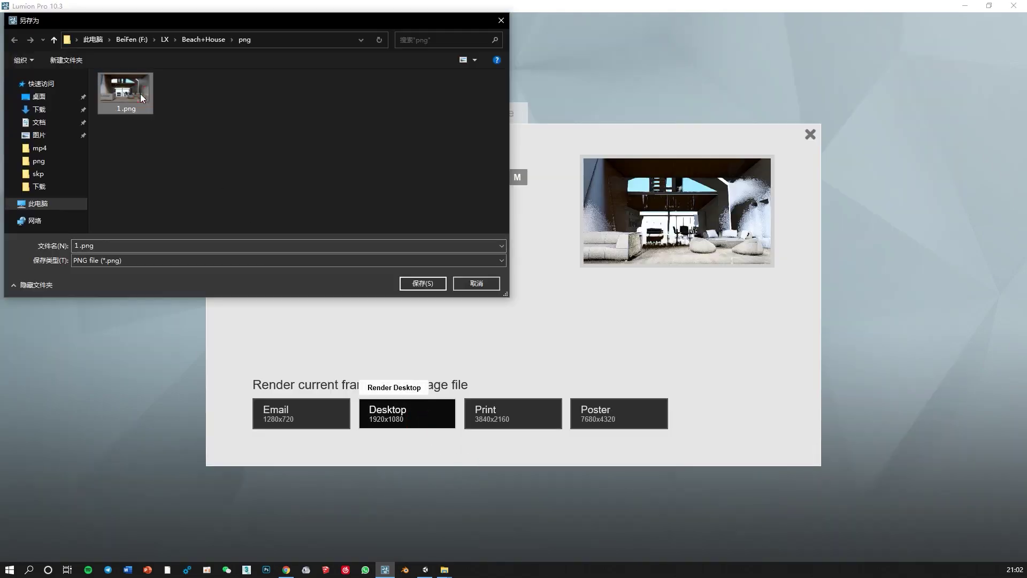
double_click(140, 94)
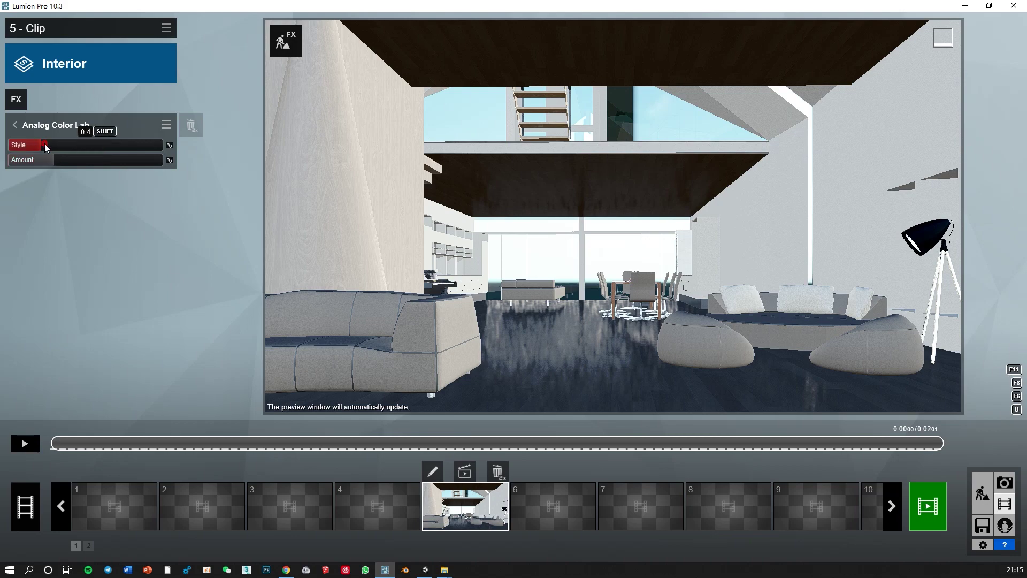
Set Analog Color Lab Style to about 1.0 and render 1920x1080 over 1.png.
drag(45, 144, 91, 150)
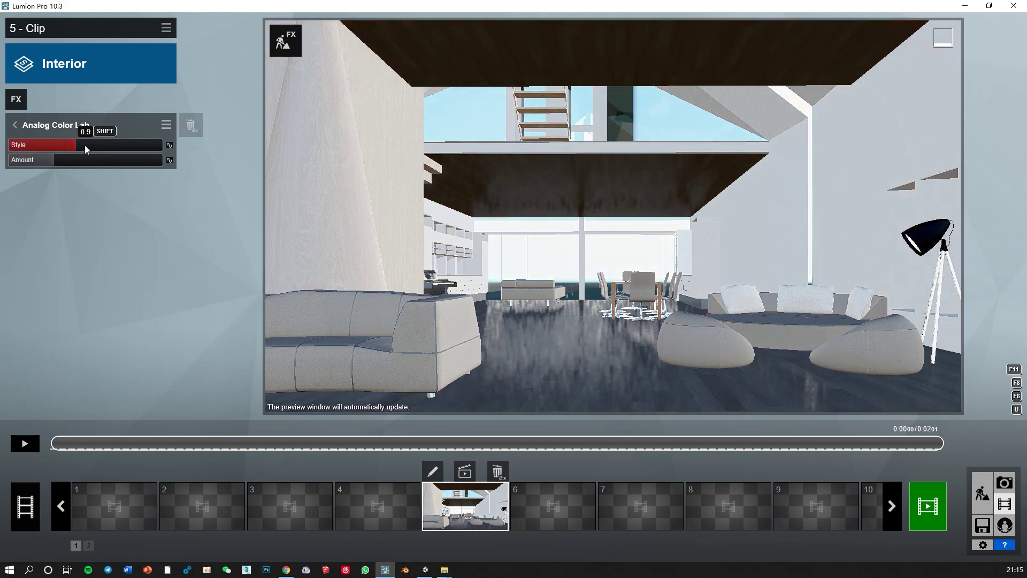
drag(88, 146, 84, 146)
click(465, 472)
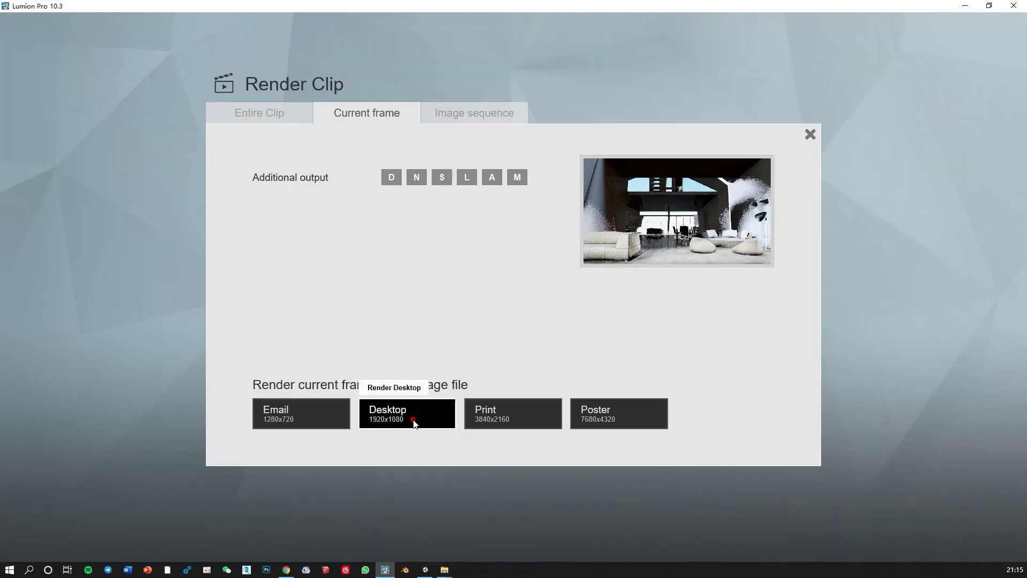
click(415, 422)
click(117, 91)
double_click(118, 95)
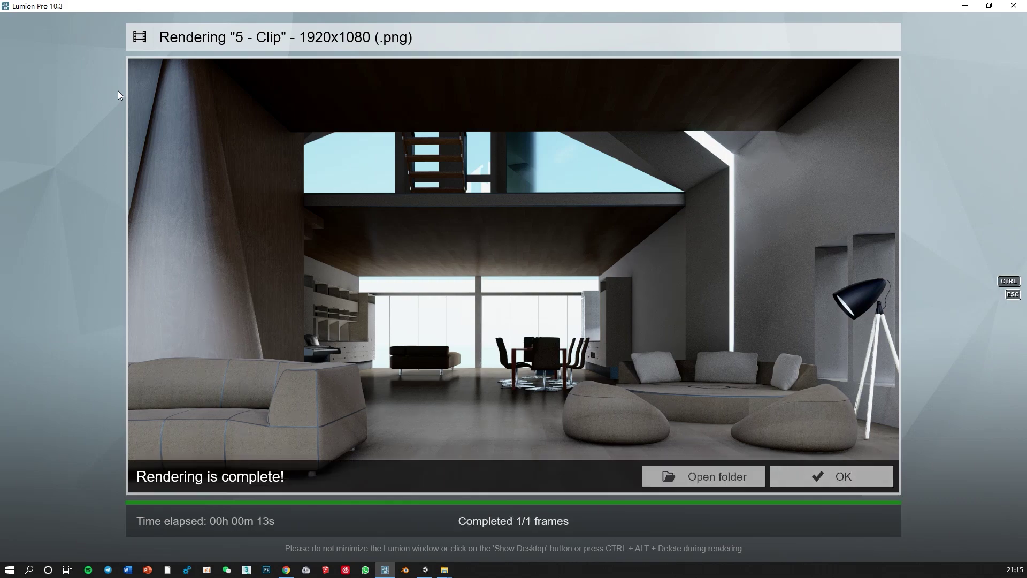
Set Analog Color Lab Style to 1.8 and re-render 1920x1080 over 1.png.
click(813, 477)
mouse_move(89, 146)
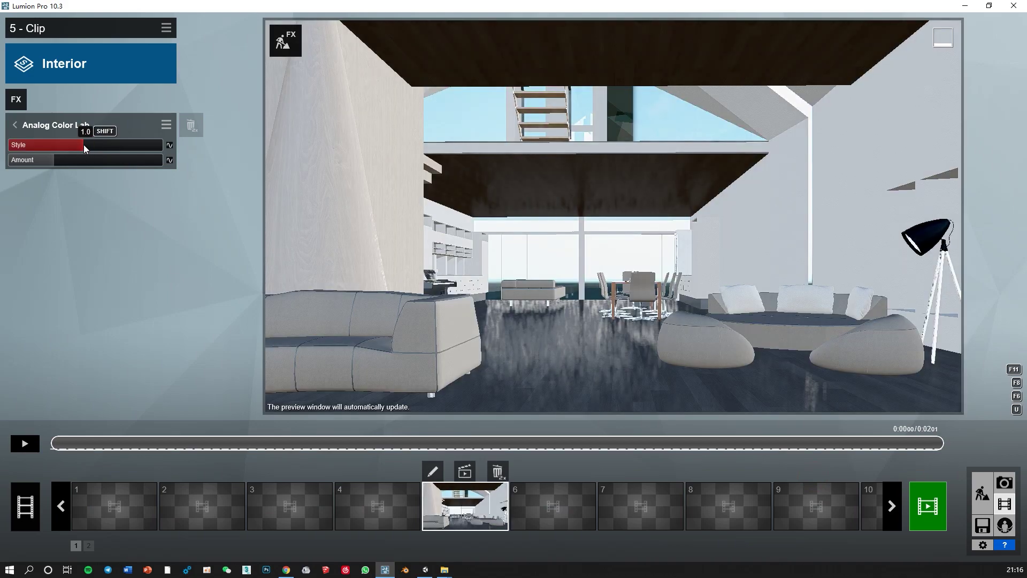
mouse_move(84, 145)
mouse_down()
mouse_move(154, 144)
mouse_move(145, 144)
mouse_up()
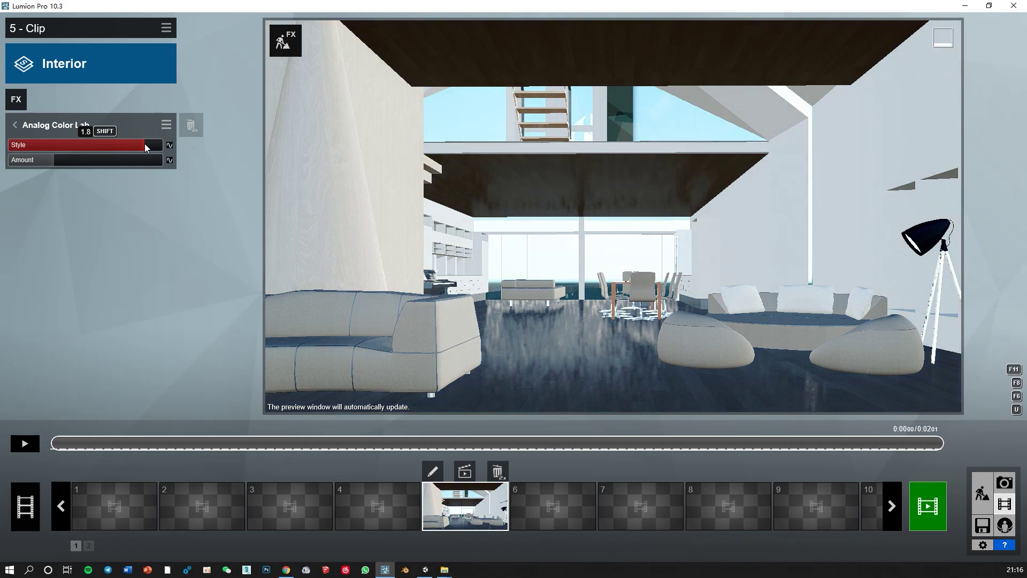
click(463, 472)
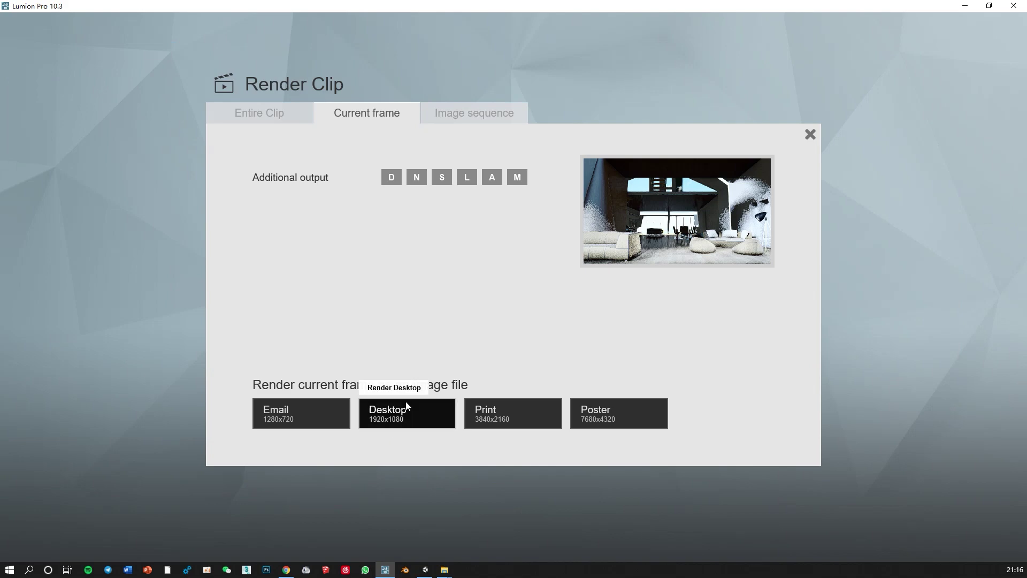
click(406, 409)
click(131, 92)
double_click(132, 92)
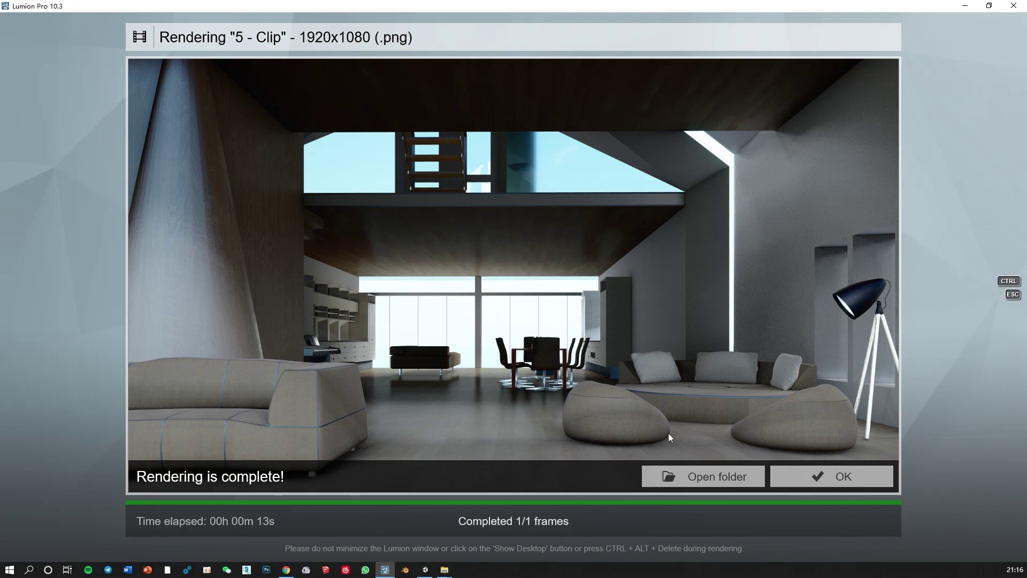
click(792, 473)
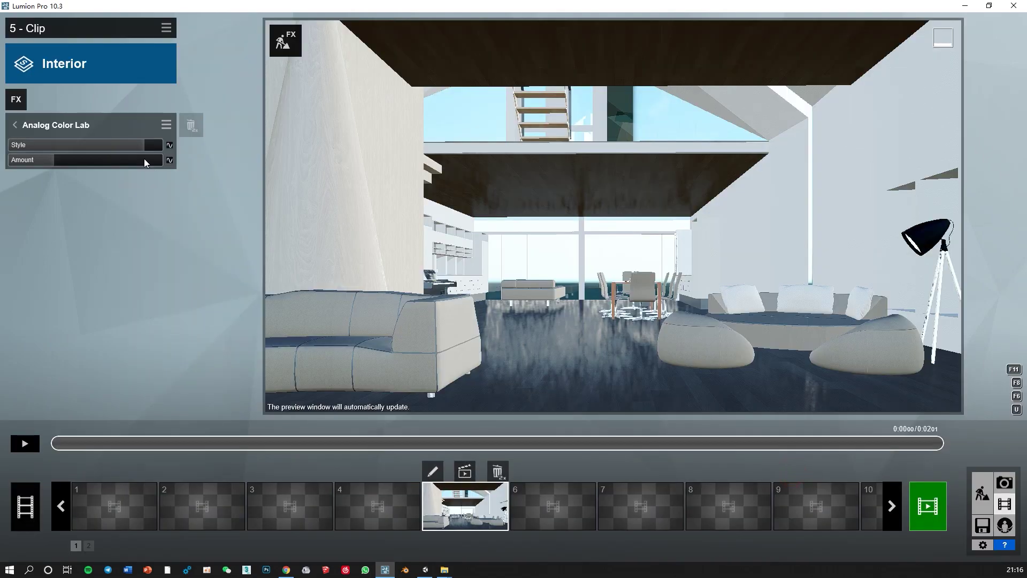
Lower Analog Color Lab Style from 1.8 to 0.4 and render 1920x1080, overwriting 1.png.
drag(129, 149, 44, 149)
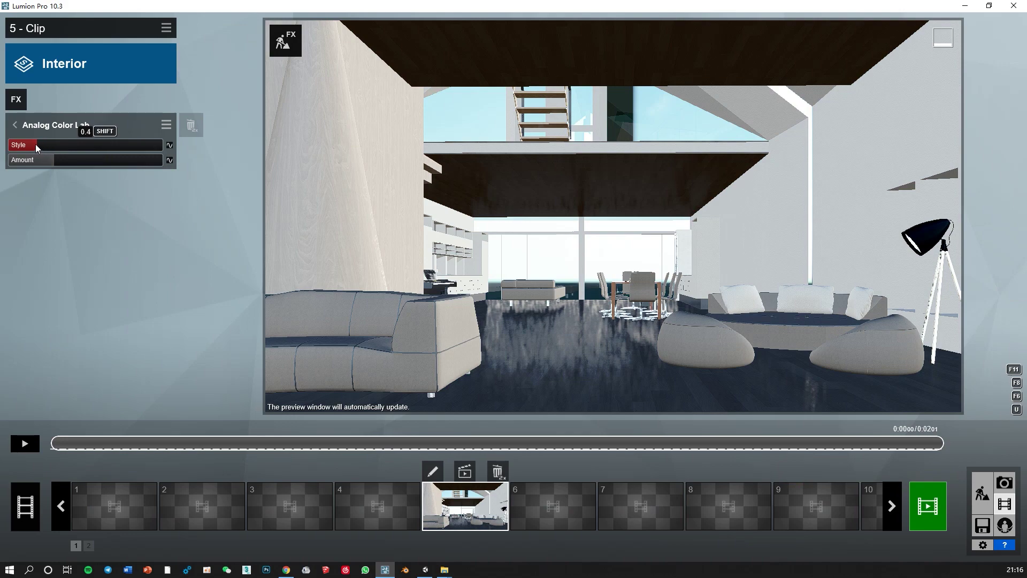
drag(50, 146, 37, 143)
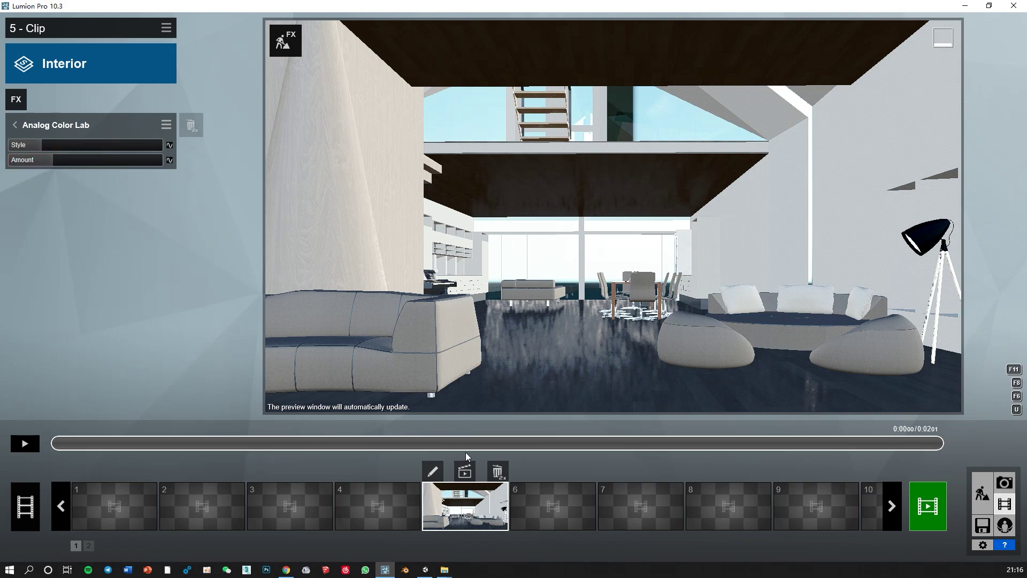
click(465, 470)
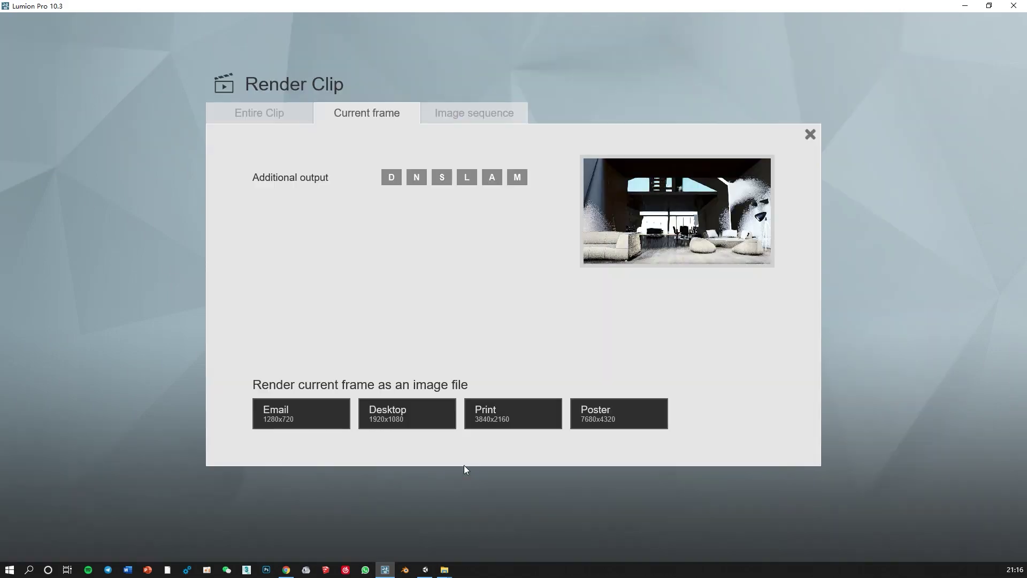
click(415, 409)
click(126, 93)
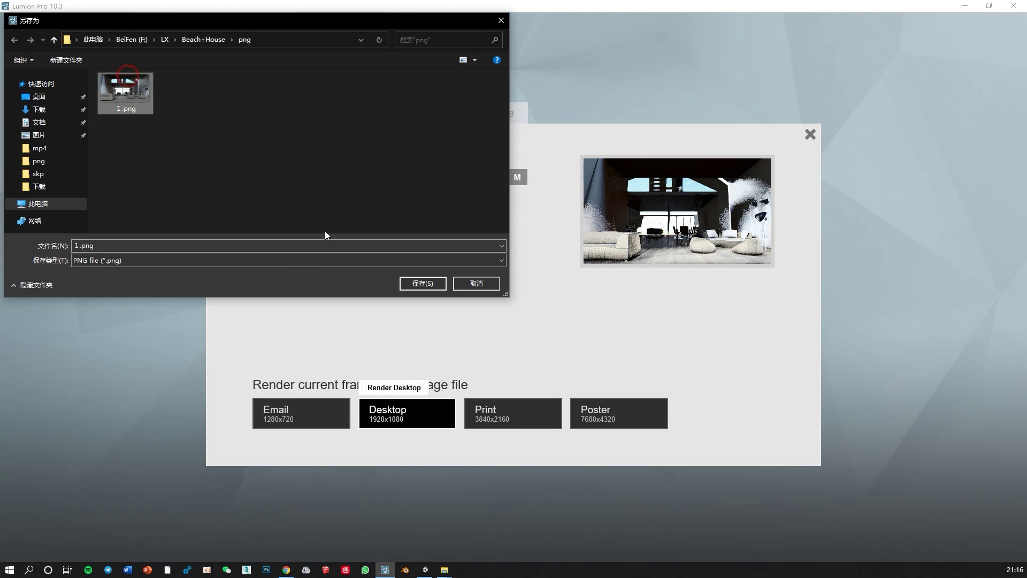
click(420, 283)
click(518, 326)
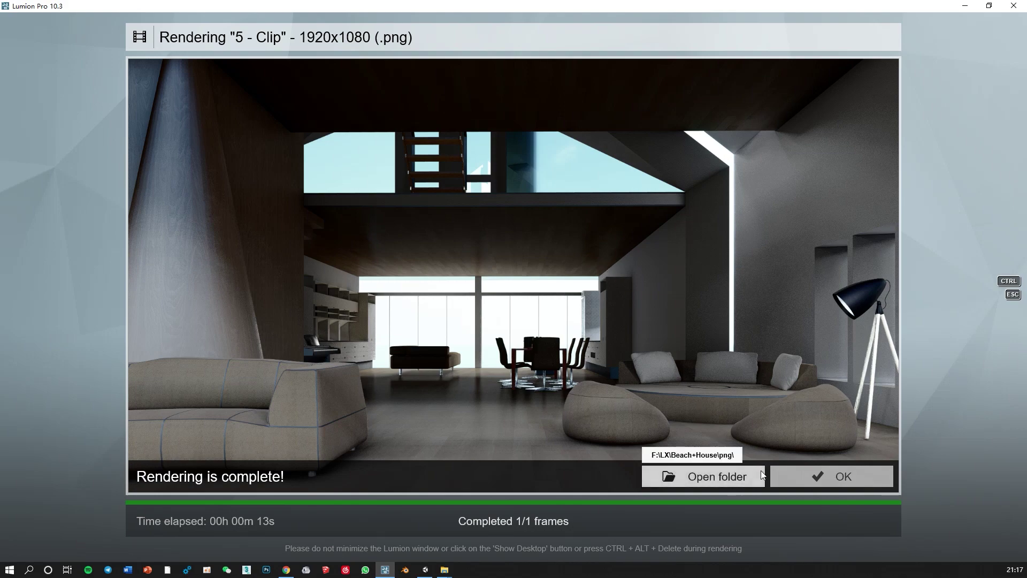
click(820, 476)
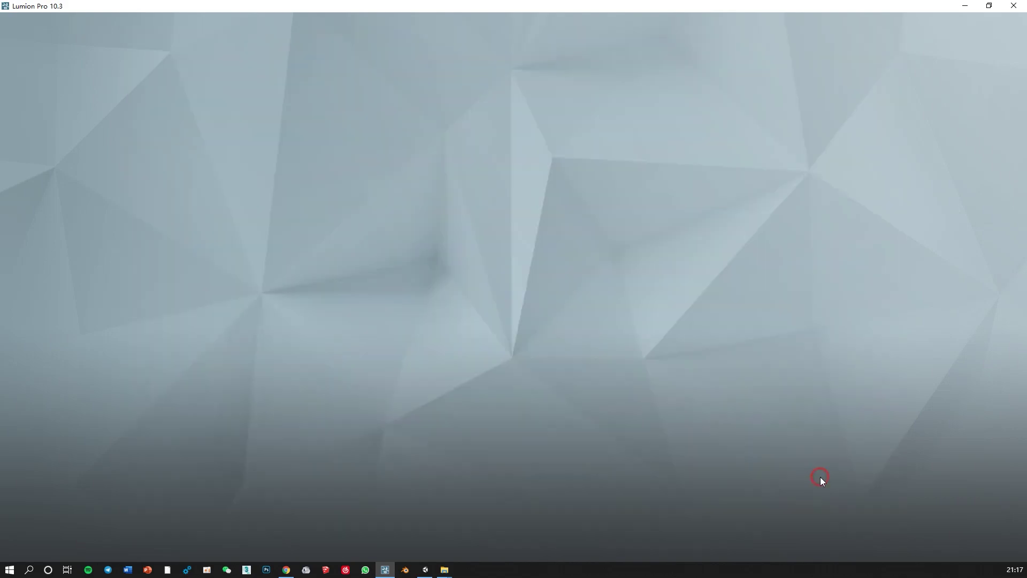
Raise the Shadow effect's Brightness slider on the second effects page.
click(15, 96)
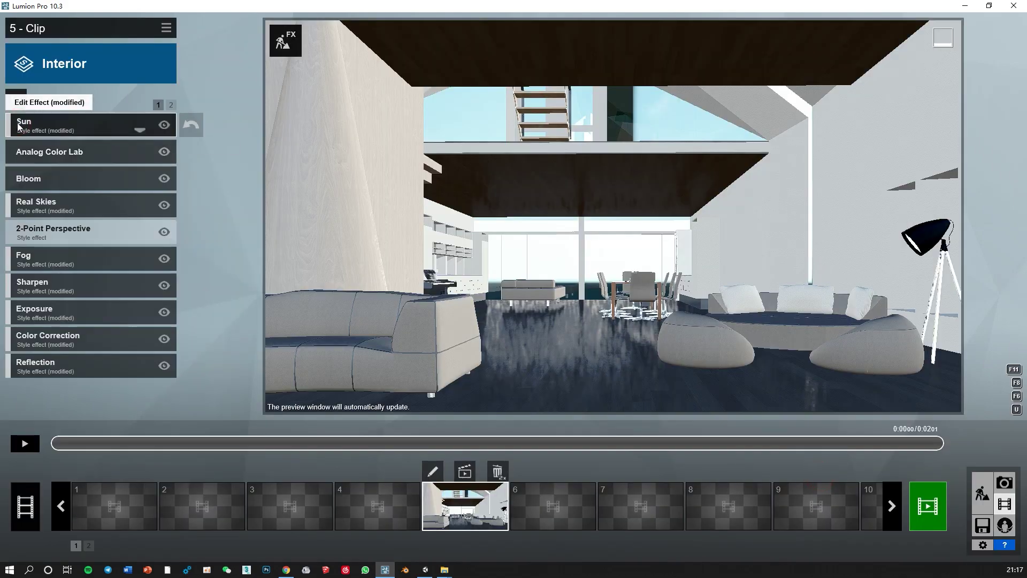
click(171, 105)
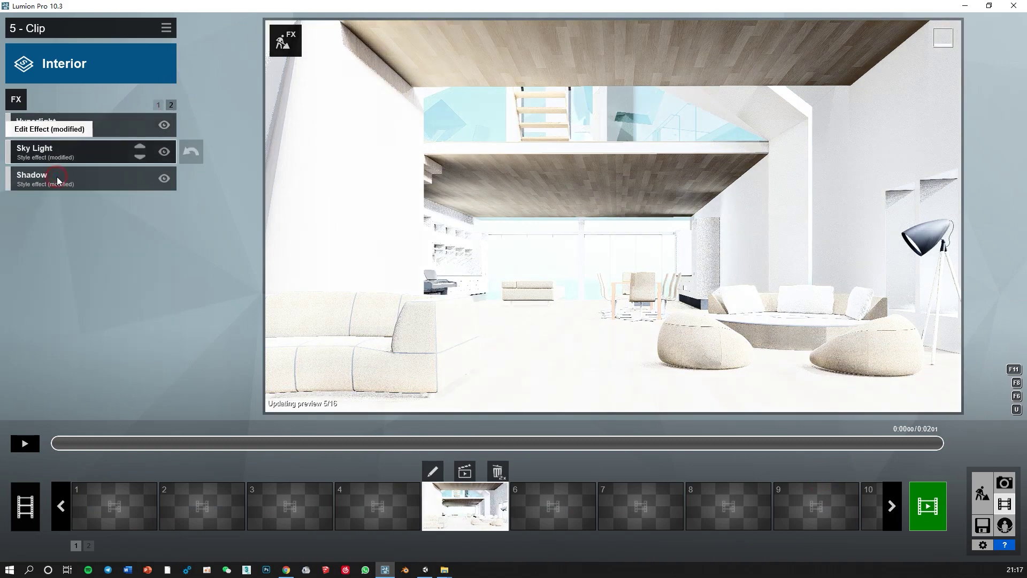
click(57, 177)
click(20, 175)
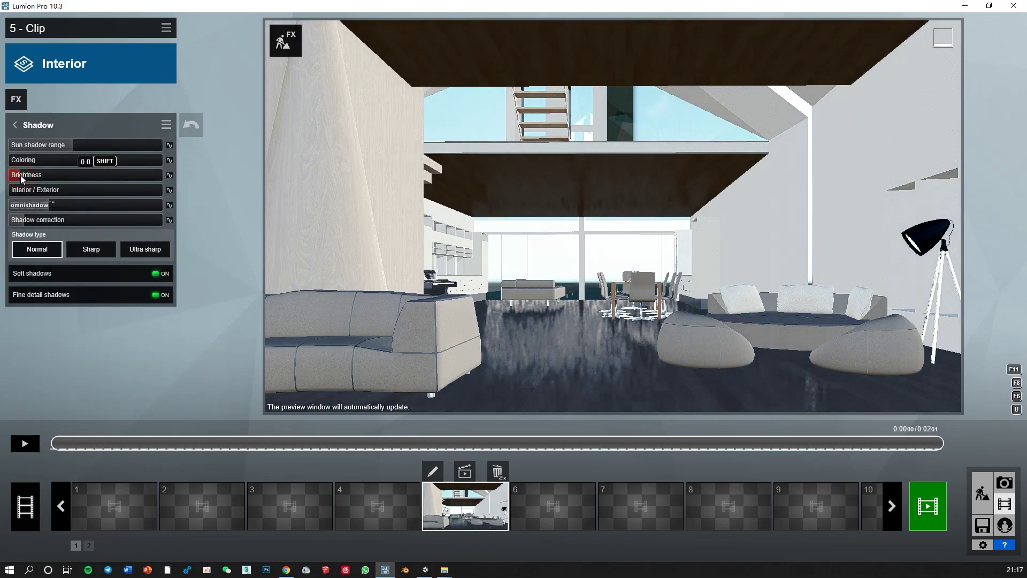
click(26, 175)
drag(27, 176, 29, 177)
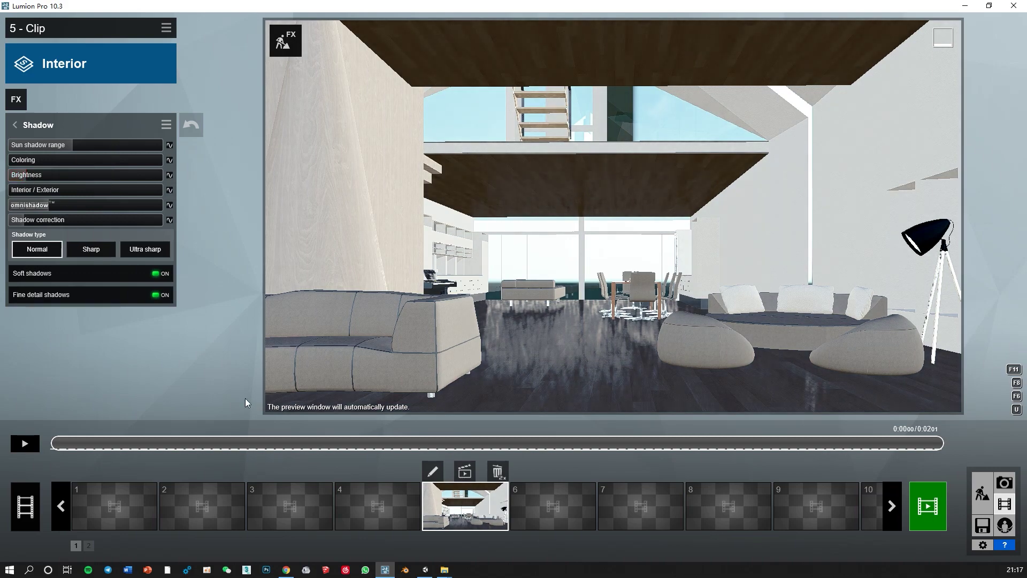
Render clip 5's current frame at Desktop 1920x1080, saving over 1.png.
click(466, 470)
click(418, 421)
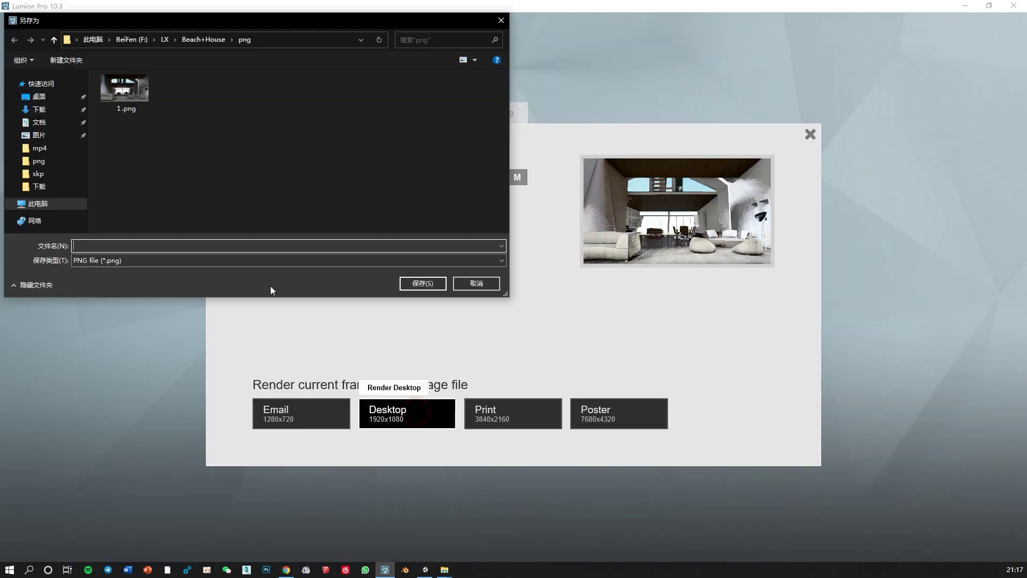
click(128, 93)
double_click(128, 93)
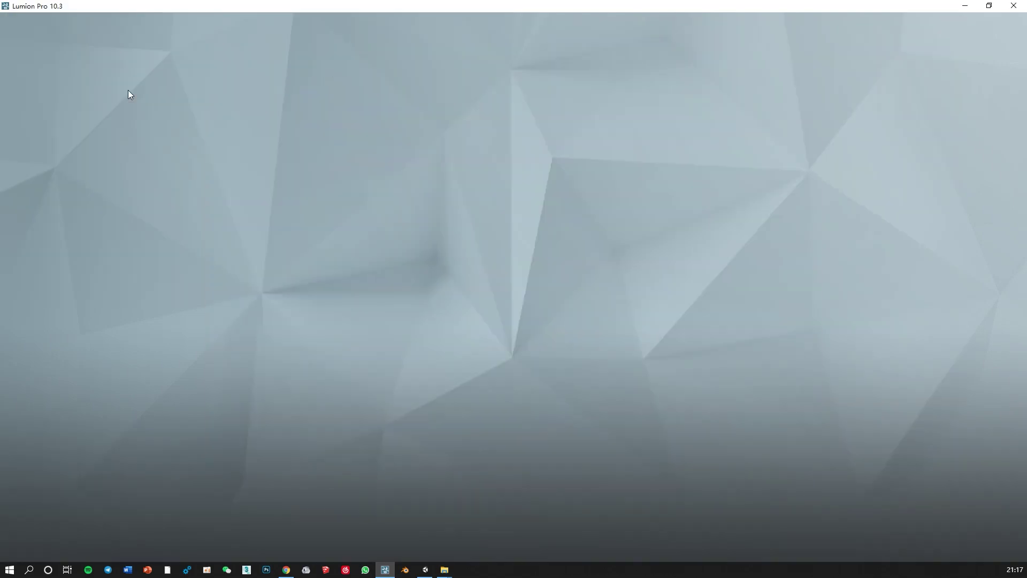